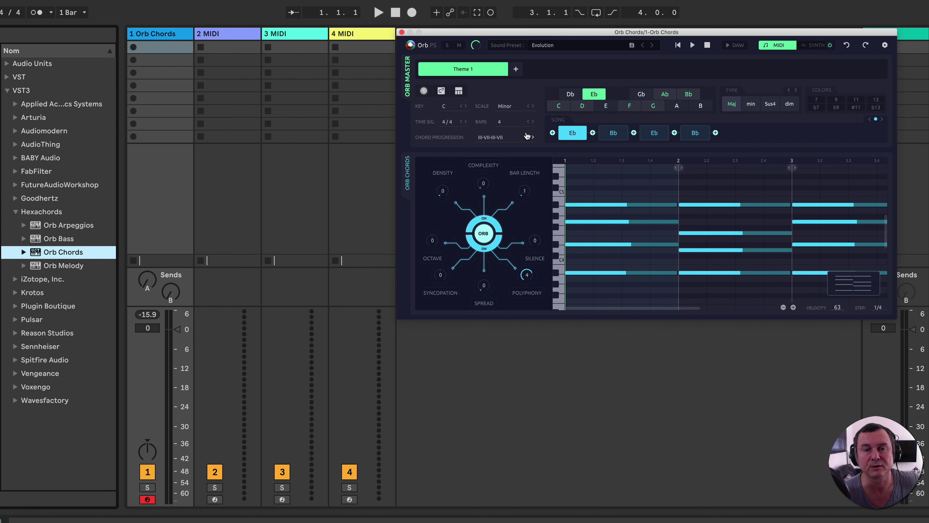
- Examine the available options for key, scale, time signature and bars, and the library of chord progressions, keeping the current settings
click(444, 107)
click(426, 106)
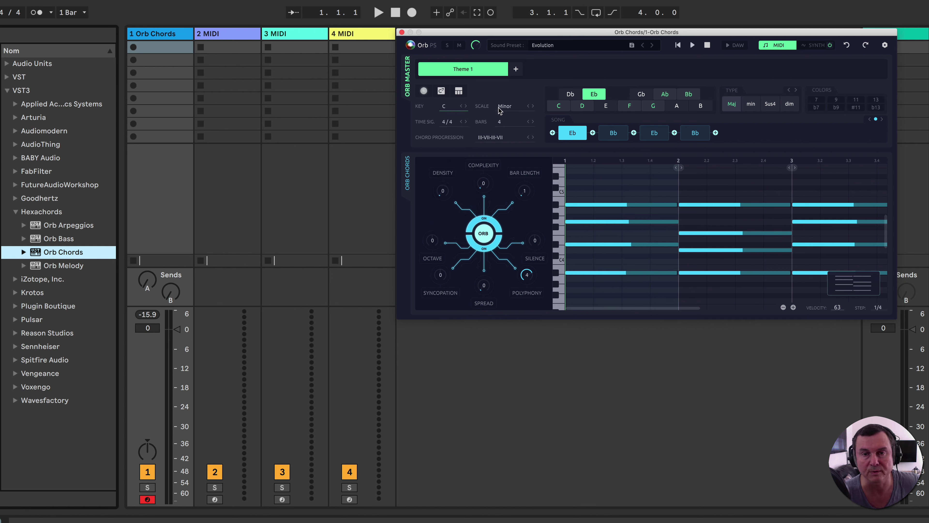
click(507, 107)
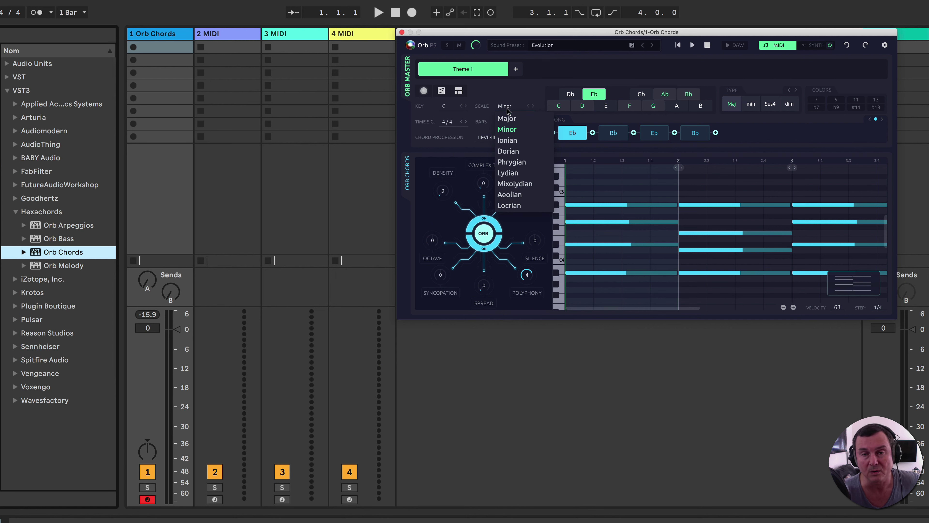
click(416, 128)
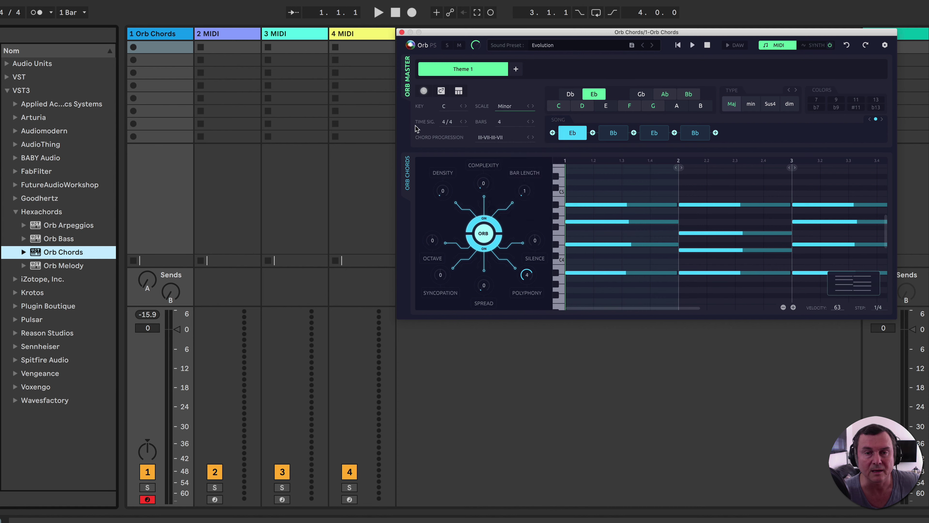
click(447, 122)
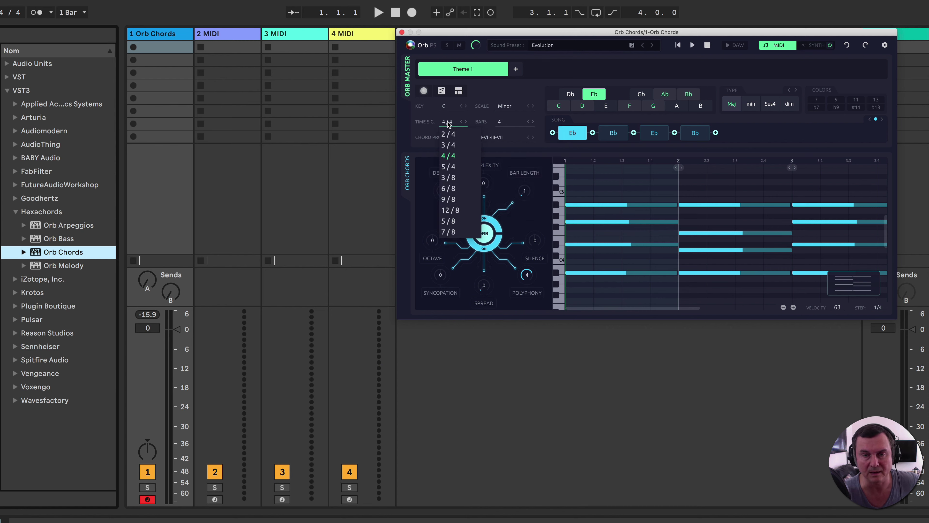
click(450, 124)
click(500, 123)
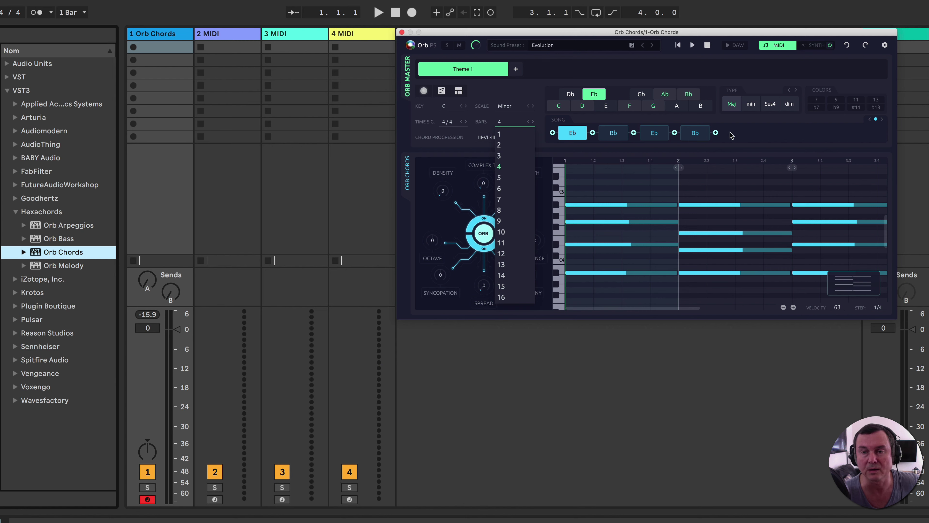
click(411, 136)
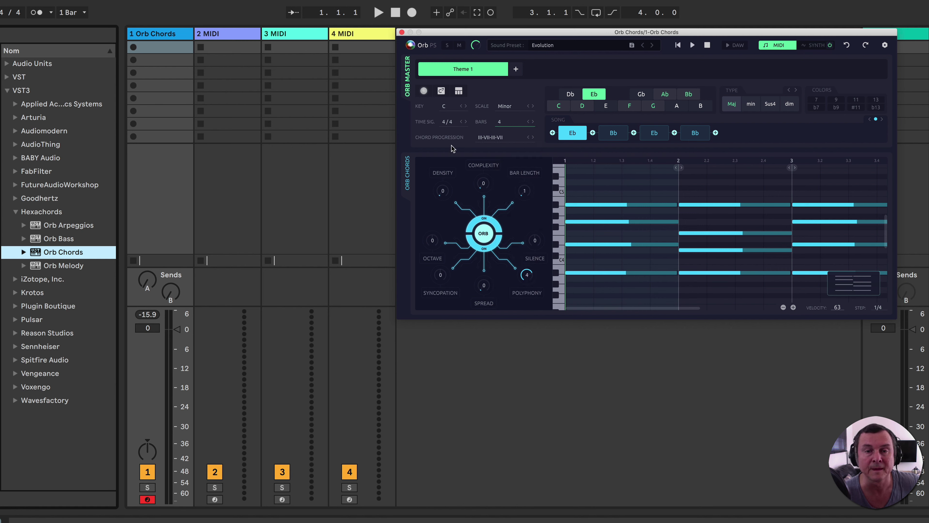
click(501, 141)
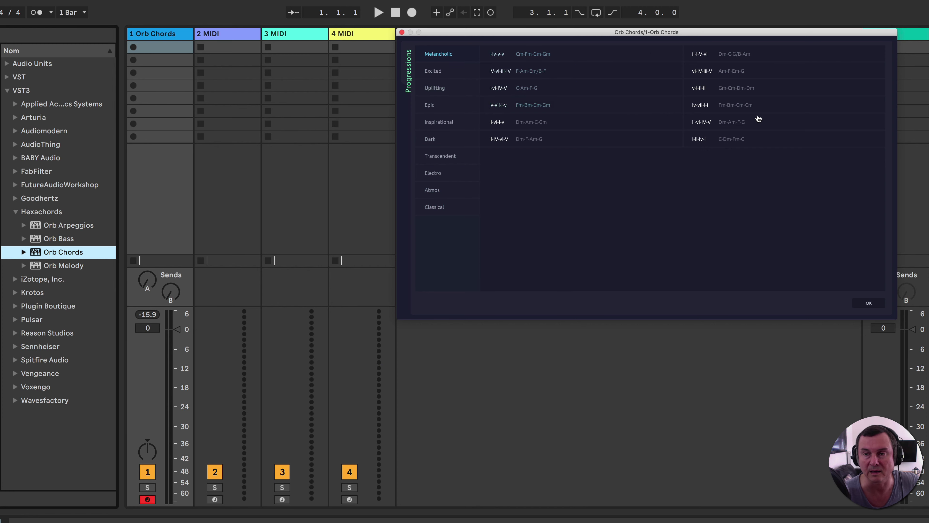
click(870, 304)
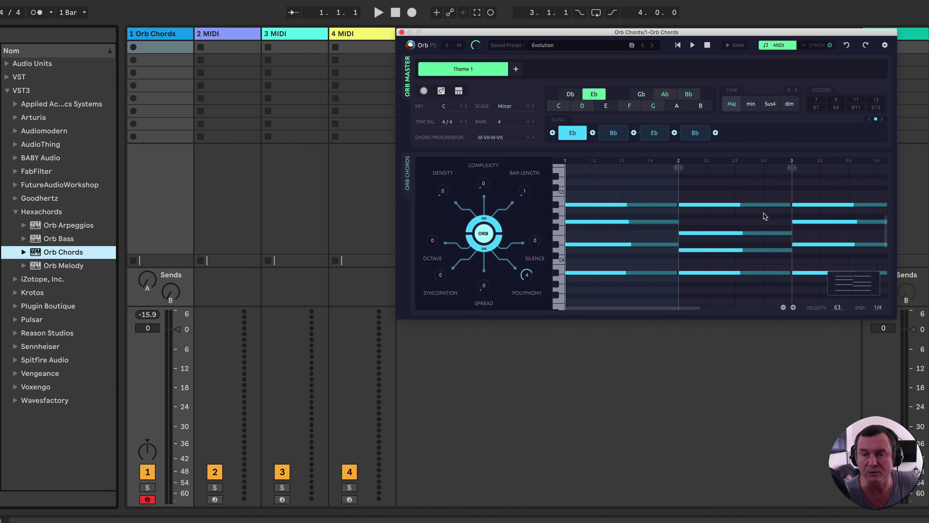
- Try the piano roll step values 1/2 and 1/8, and return the step to 1/4
click(783, 308)
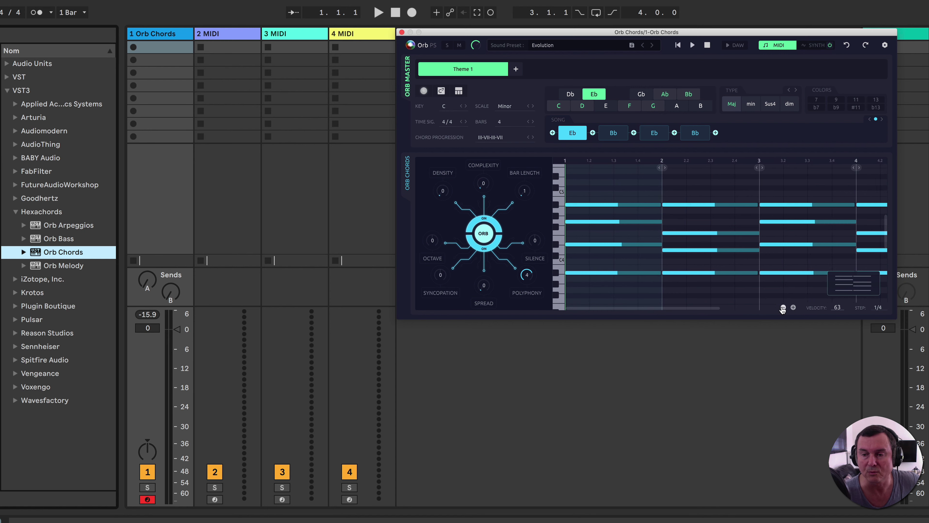
click(782, 308)
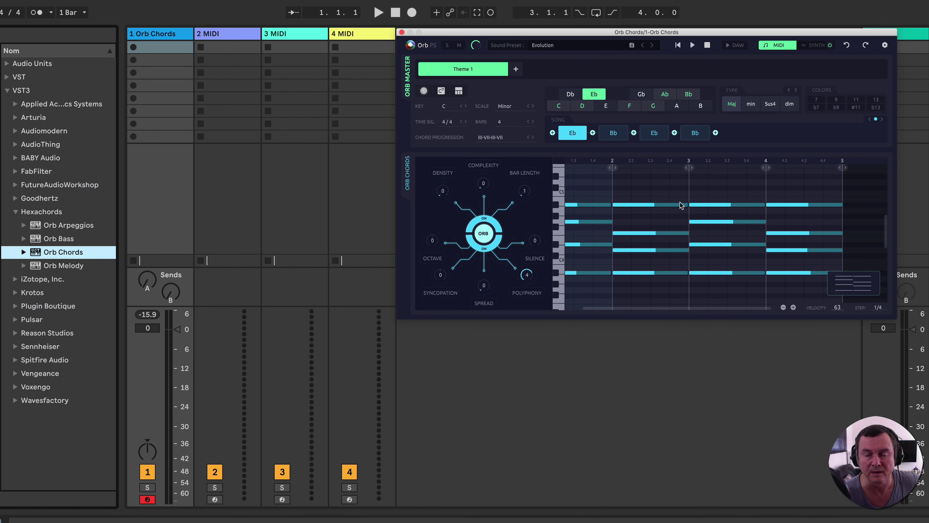
drag(738, 312, 705, 311)
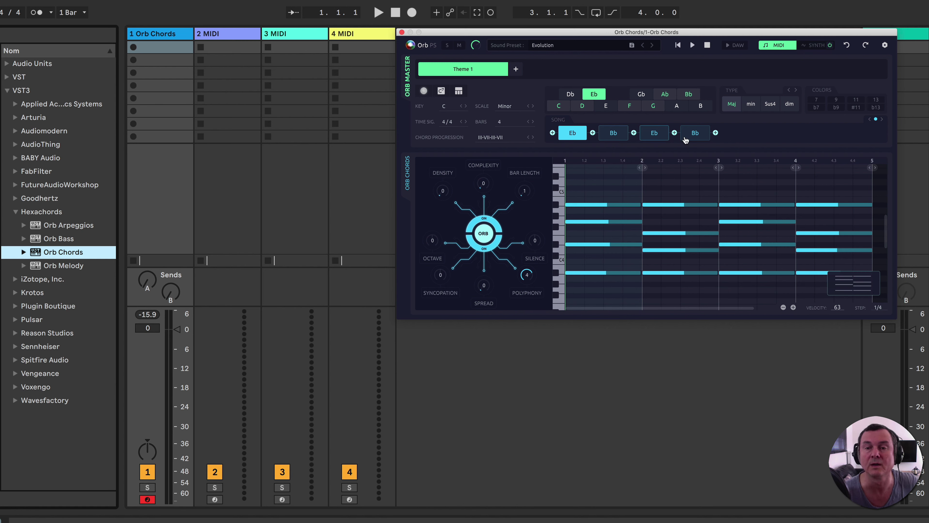
click(879, 309)
click(878, 315)
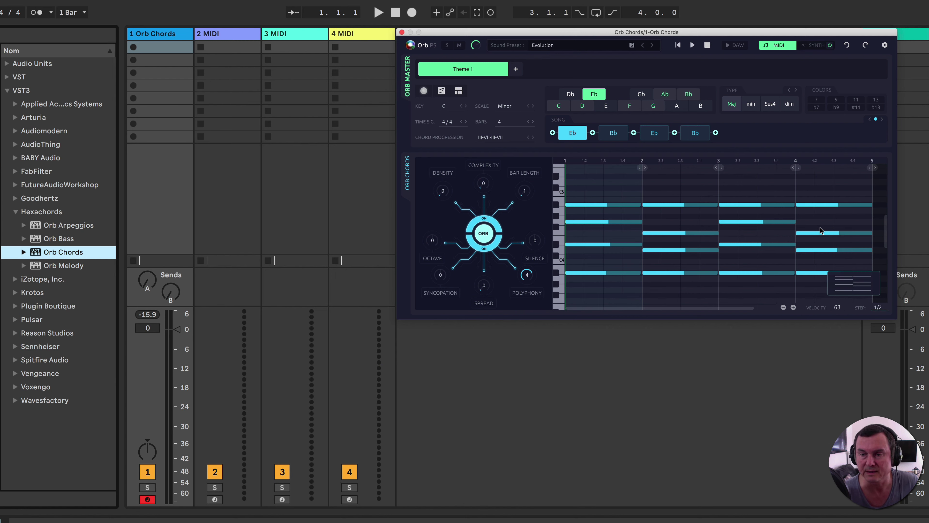
click(879, 308)
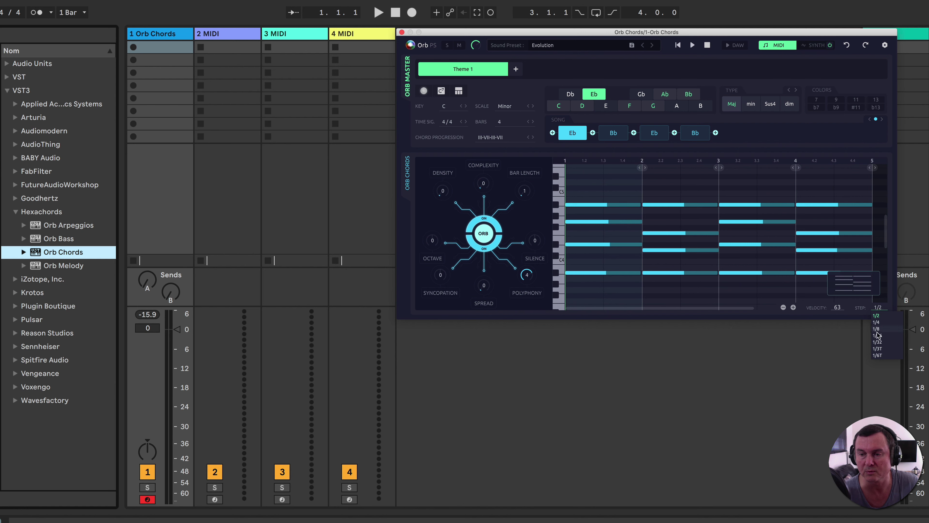
click(877, 329)
click(877, 310)
click(878, 322)
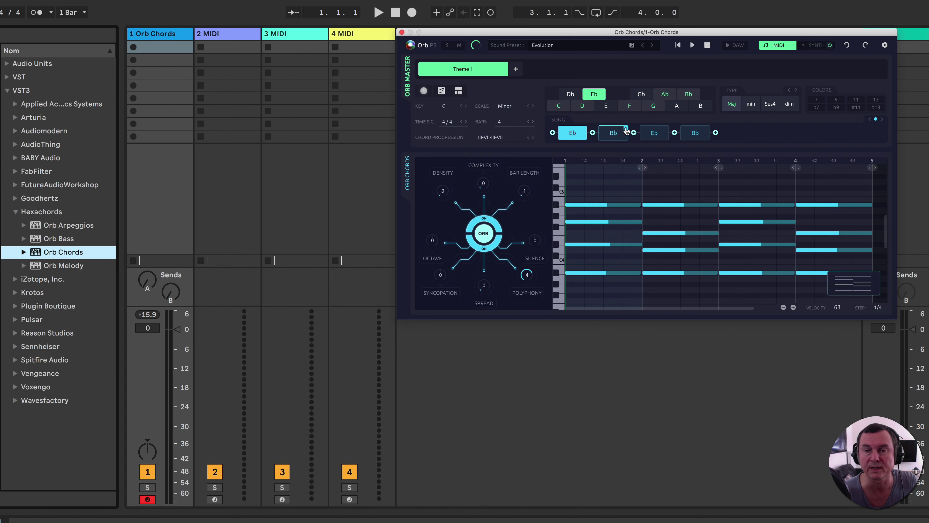
- Add a fifth chord at the end of the song and try the roots Gb, G and A for it
click(716, 133)
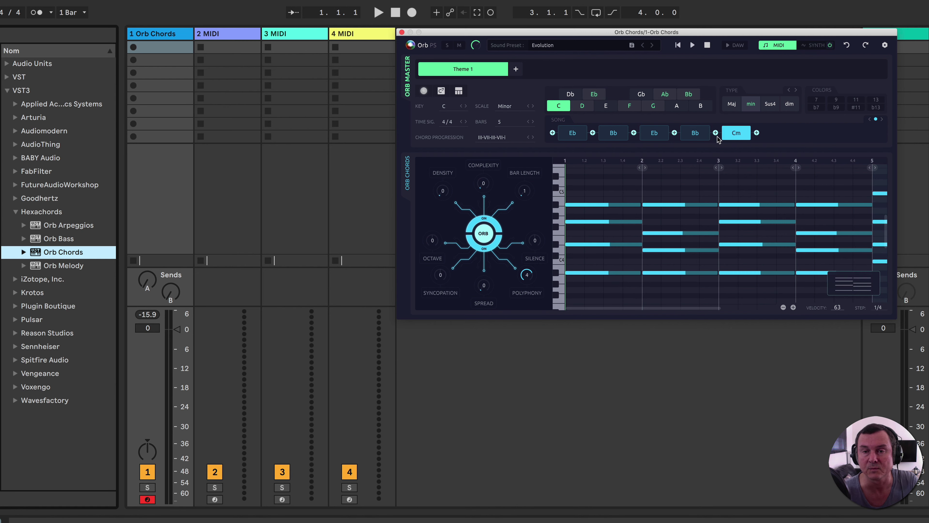
click(646, 95)
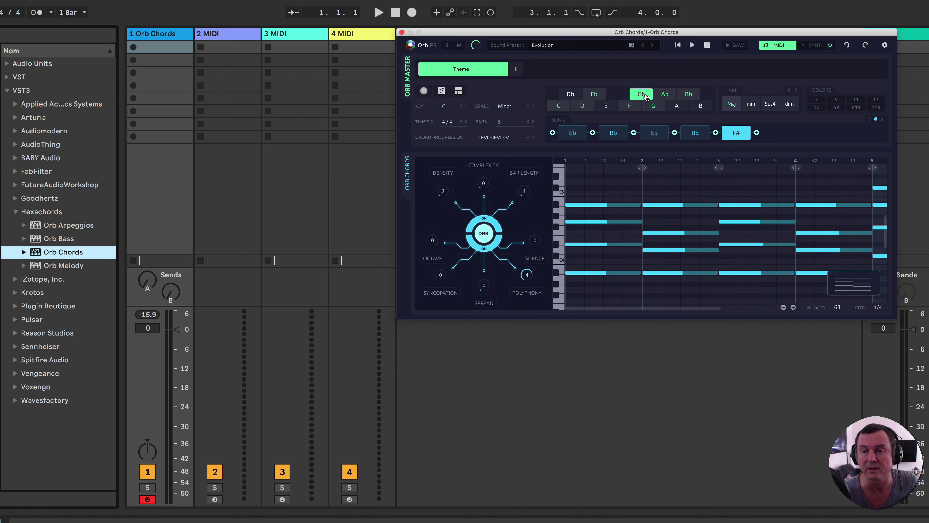
click(654, 106)
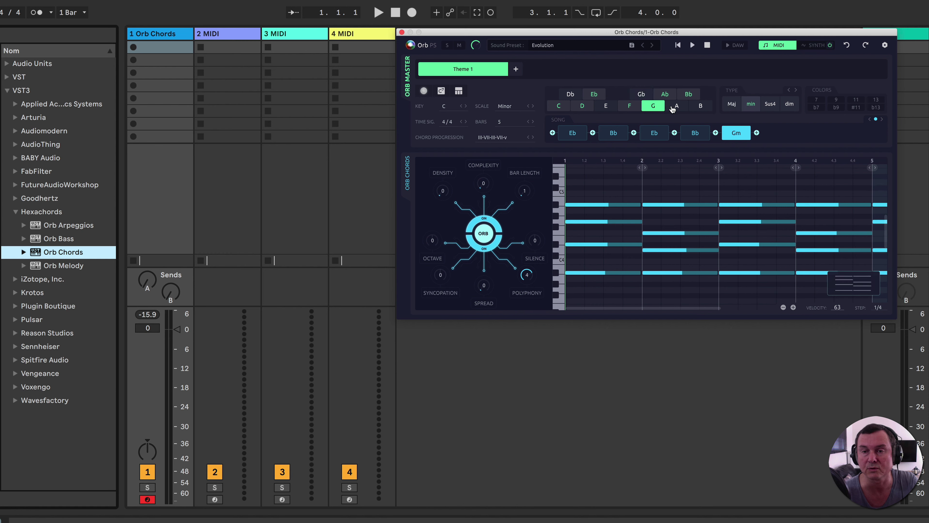
click(677, 106)
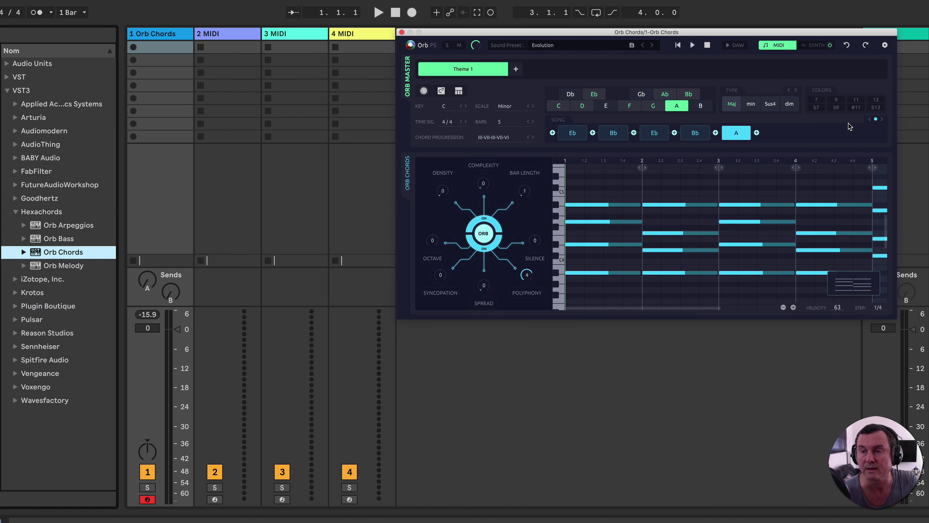
- Insert four more chords after the A chord and check the second page of the song's chord row
click(757, 133)
click(757, 133)
click(756, 133)
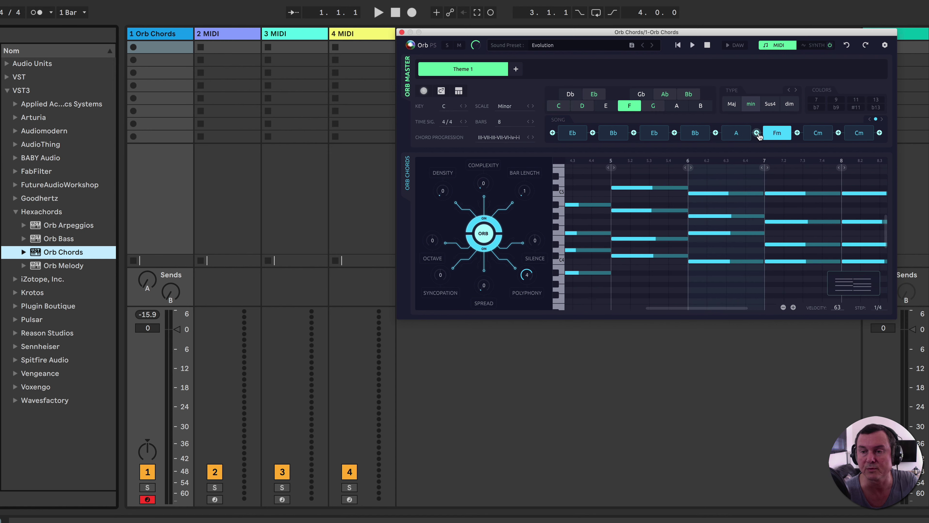
click(756, 133)
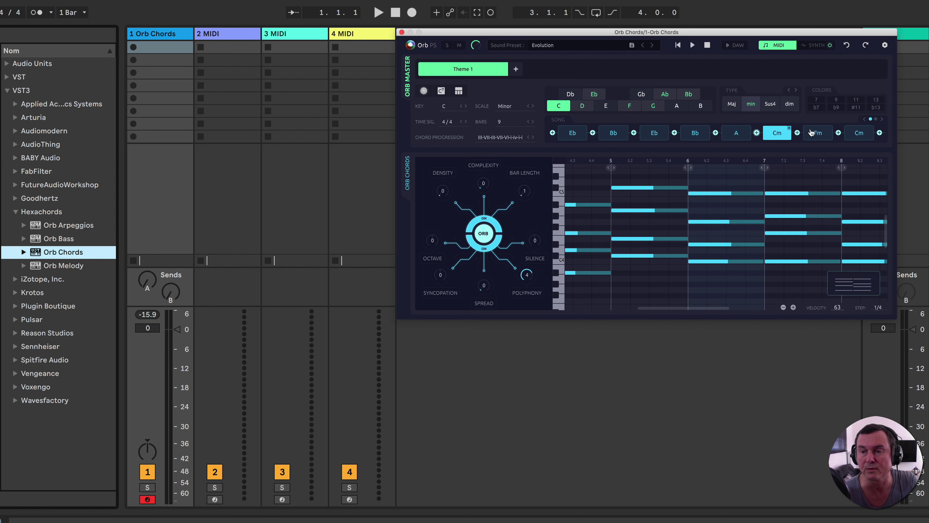
click(876, 120)
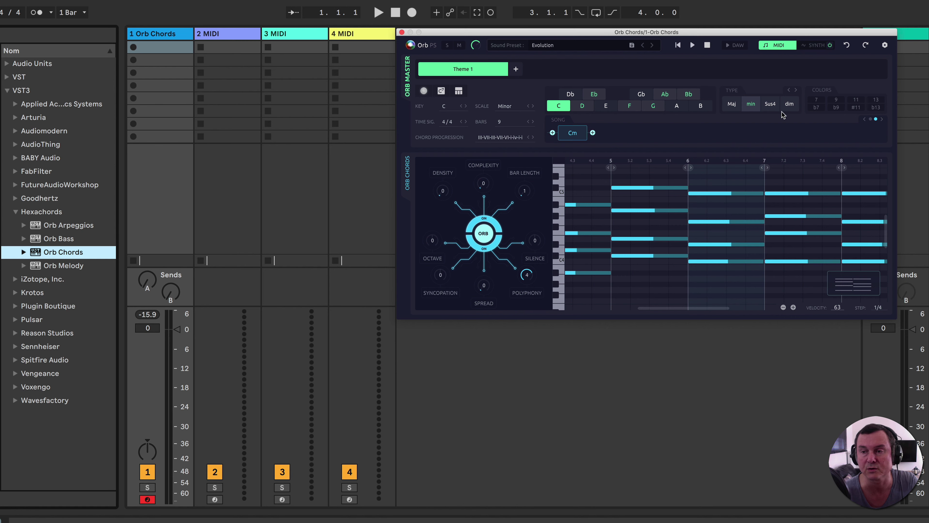
click(870, 120)
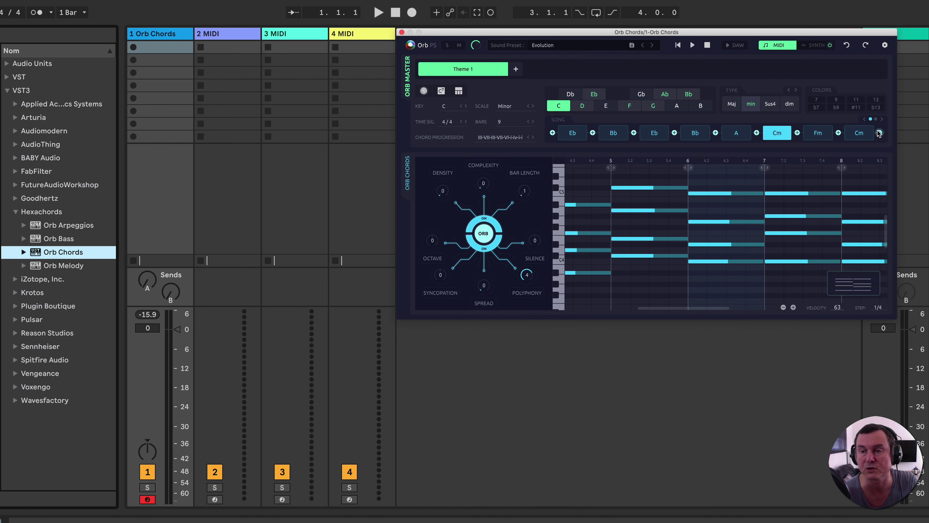
- Delete the five added chords from the song so only Eb, Bb, Eb and Bb remain
click(872, 129)
click(872, 130)
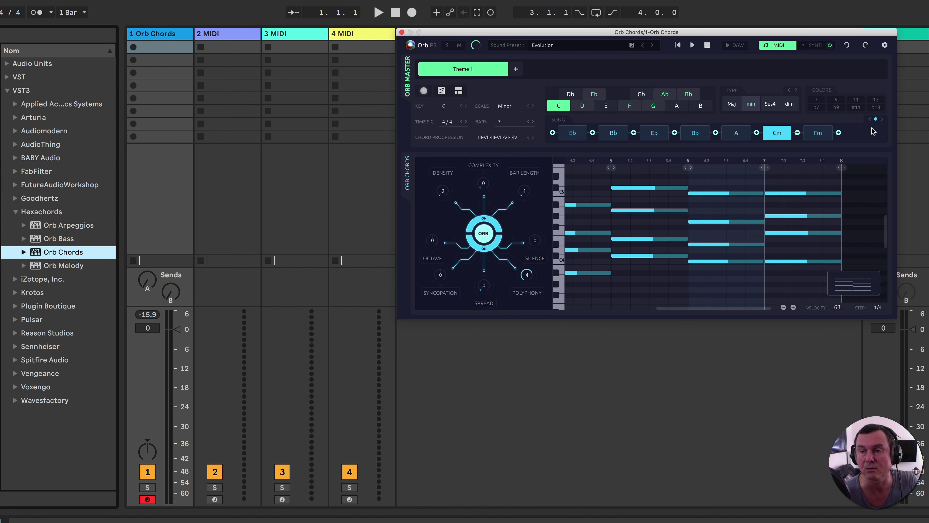
click(831, 129)
click(789, 130)
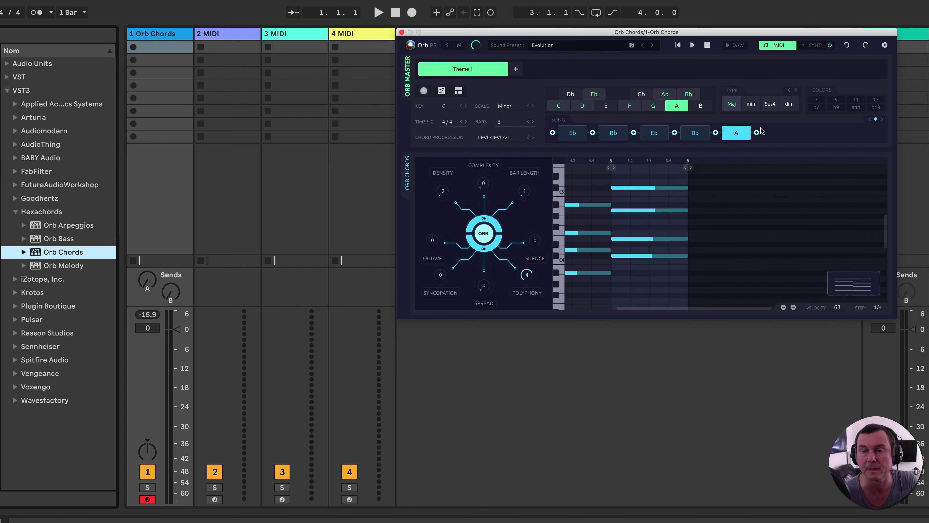
click(749, 129)
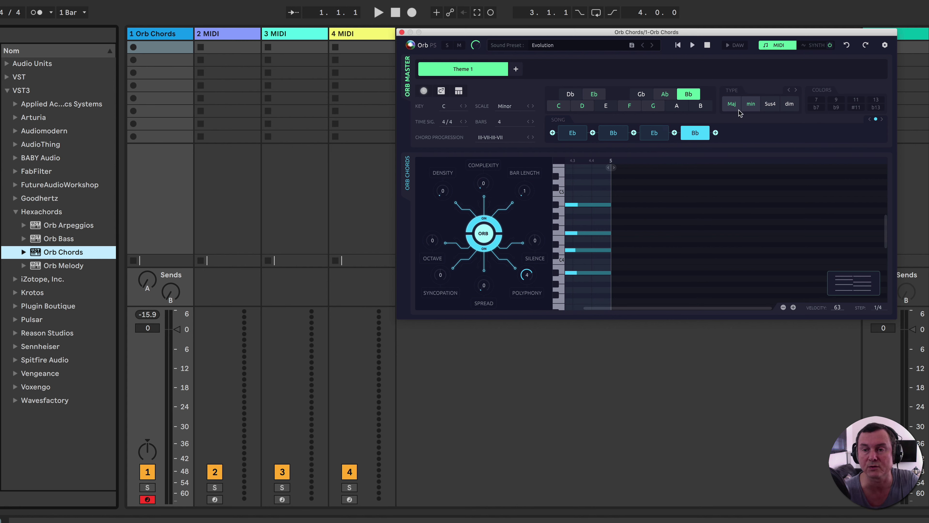
- View the additional chord types, and play back the four-chord Eb-Bb-Eb-Bb progression
click(797, 90)
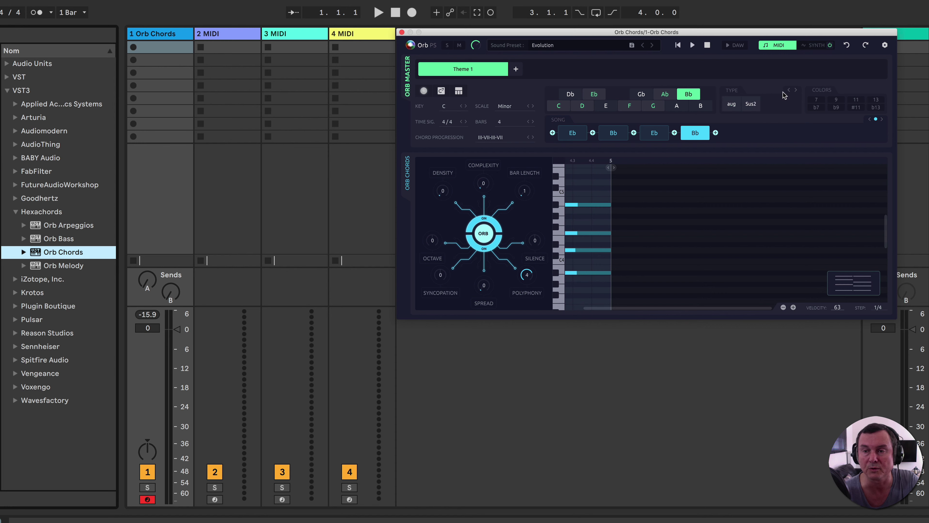
click(789, 91)
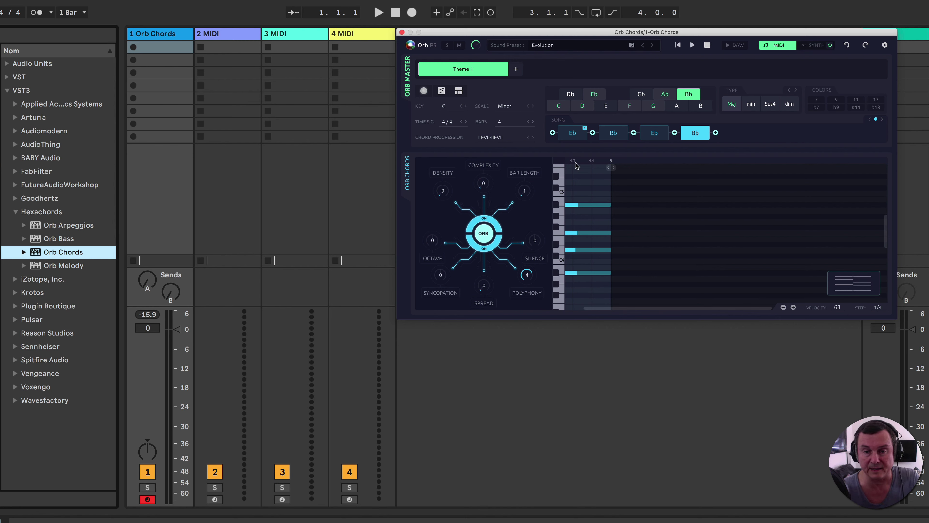
drag(695, 310, 637, 310)
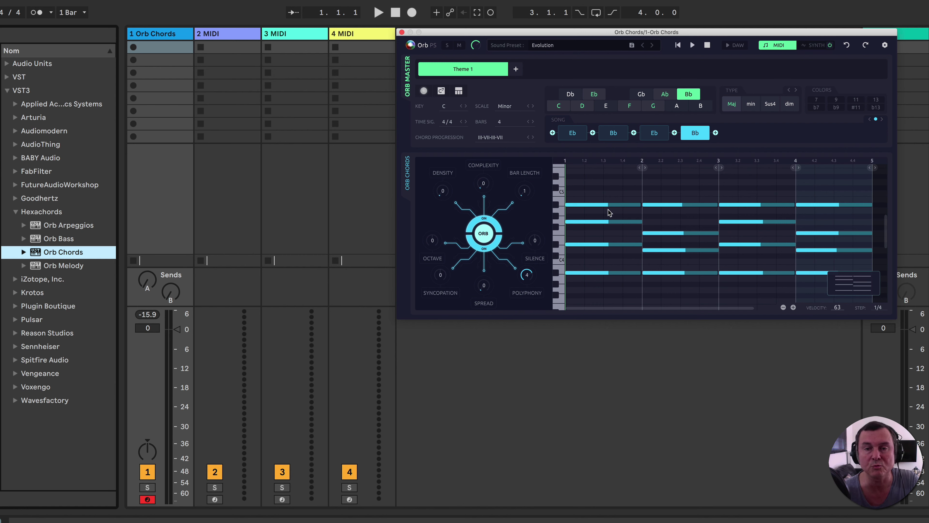
click(693, 45)
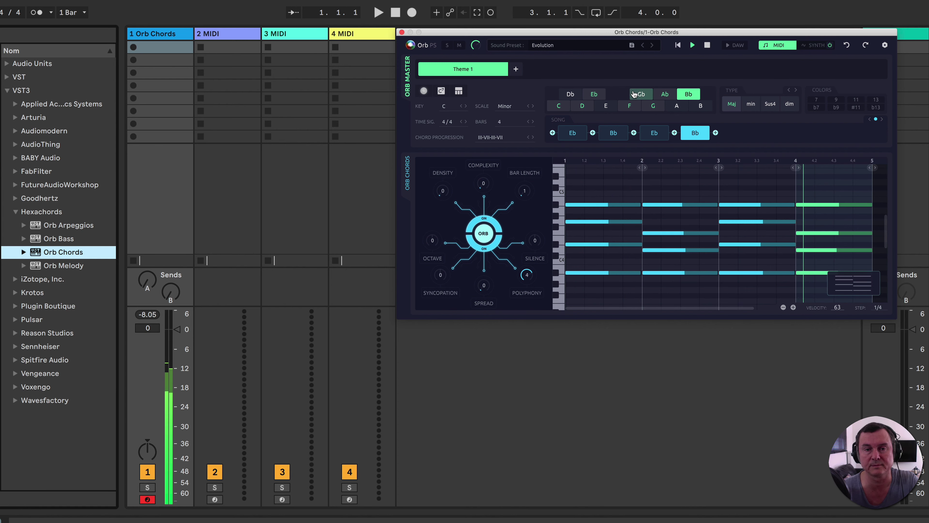
mouse_move(587, 134)
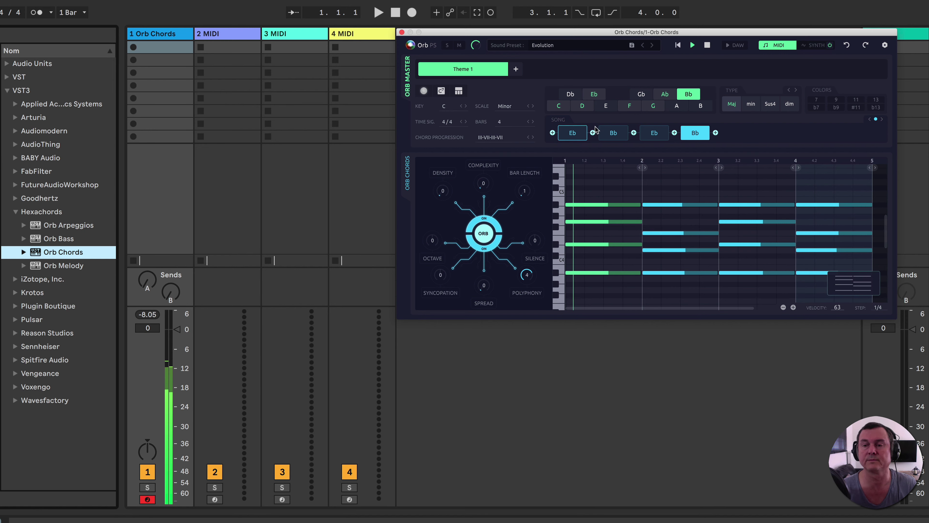
mouse_move(623, 125)
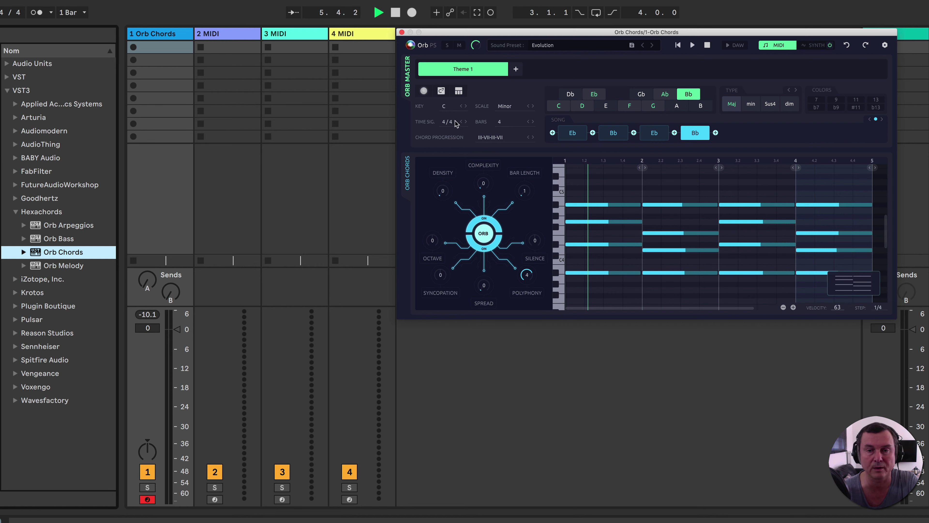
- Load the iii-IV-iii-vi progression from the Dark category of the progression library and play it back
click(492, 139)
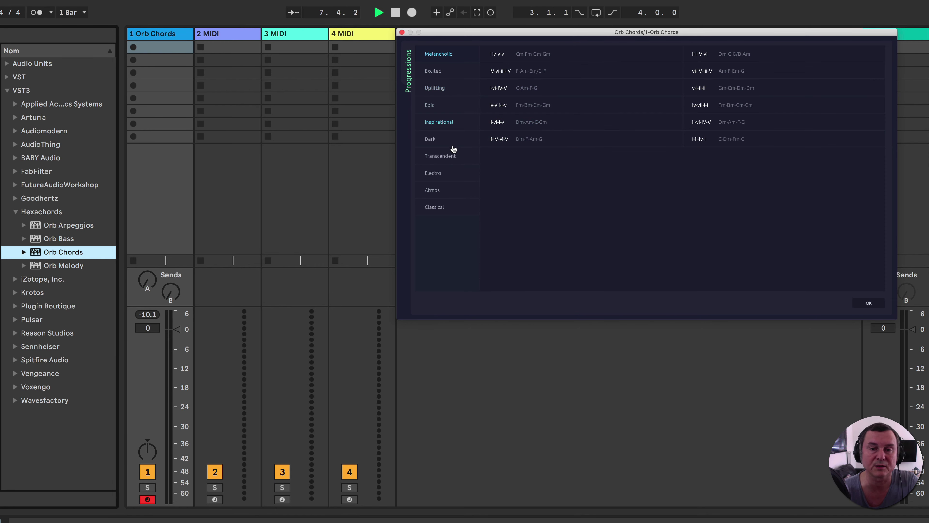
click(432, 139)
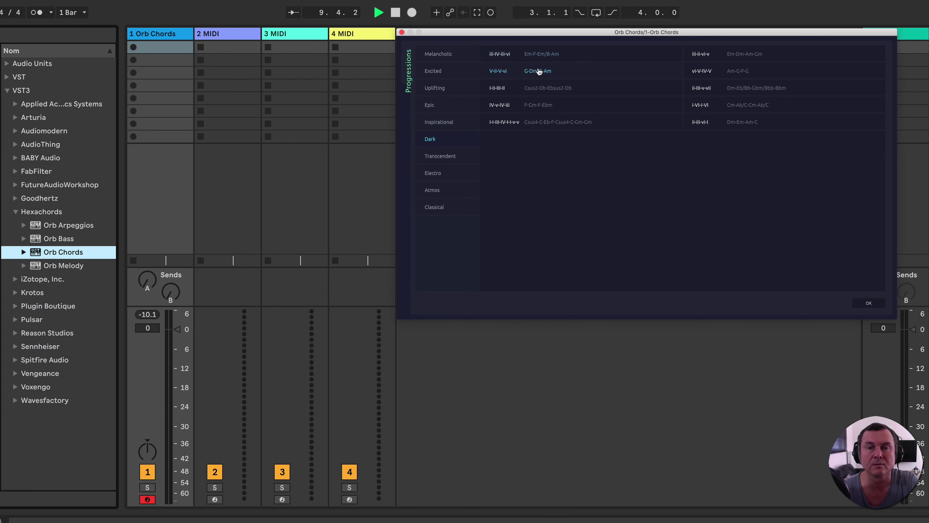
click(536, 55)
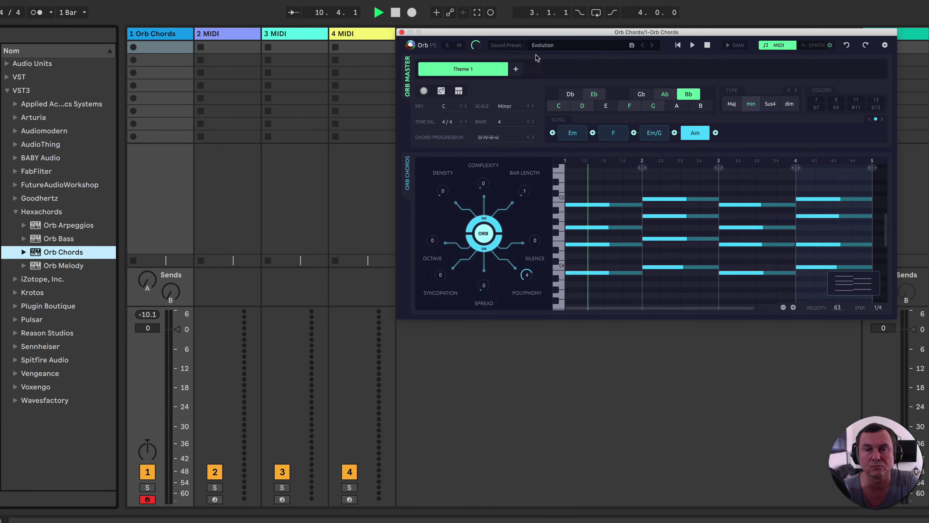
click(692, 45)
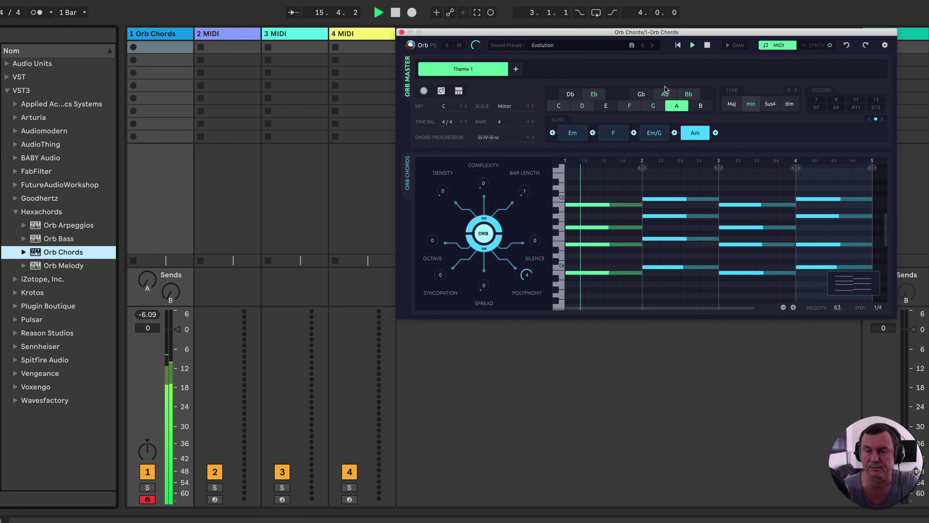
- Stop playback, place the generated chords as a MIDI clip in the 3 MIDI track's first slot to inspect the notes, and delete that clip
key(space)
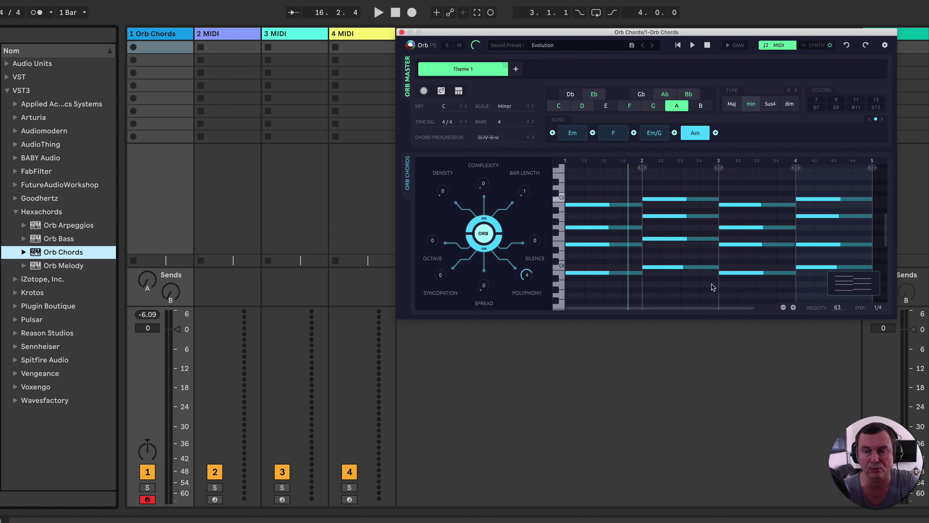
drag(846, 287, 297, 50)
double_click(303, 49)
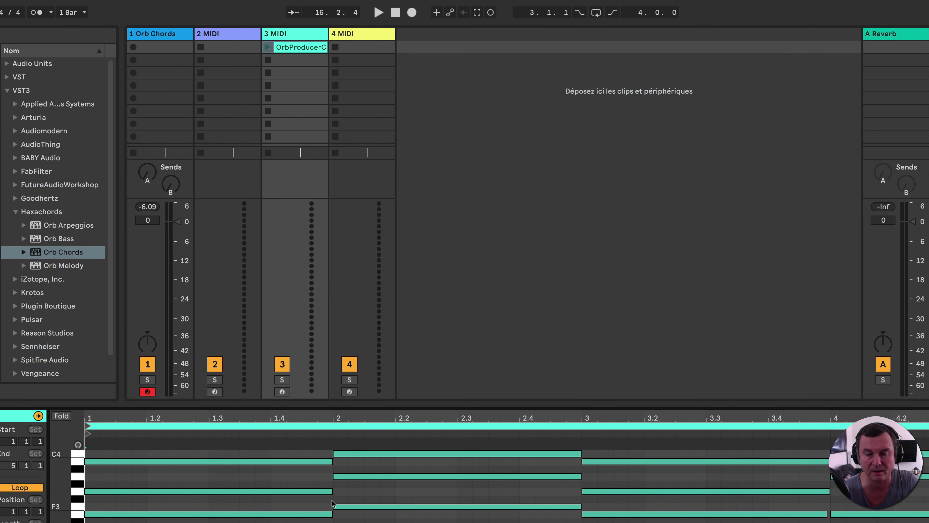
click(304, 48)
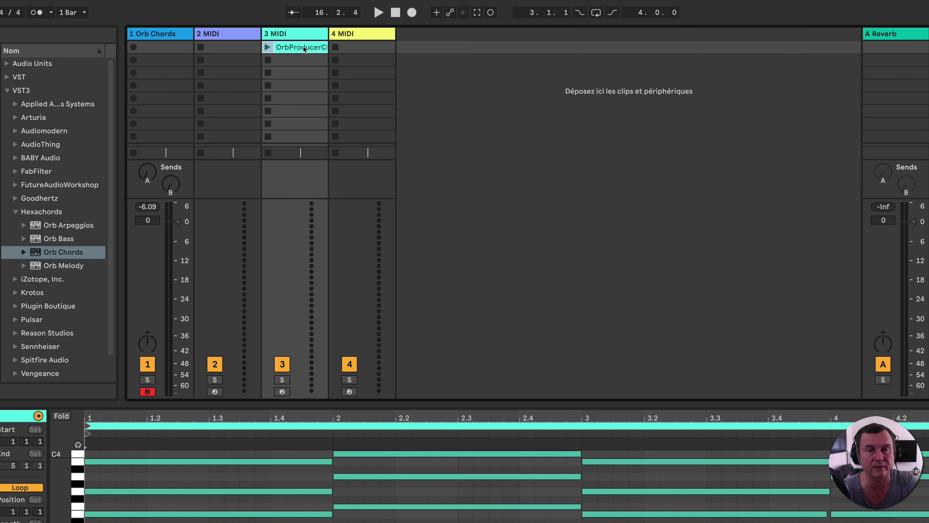
key(Delete)
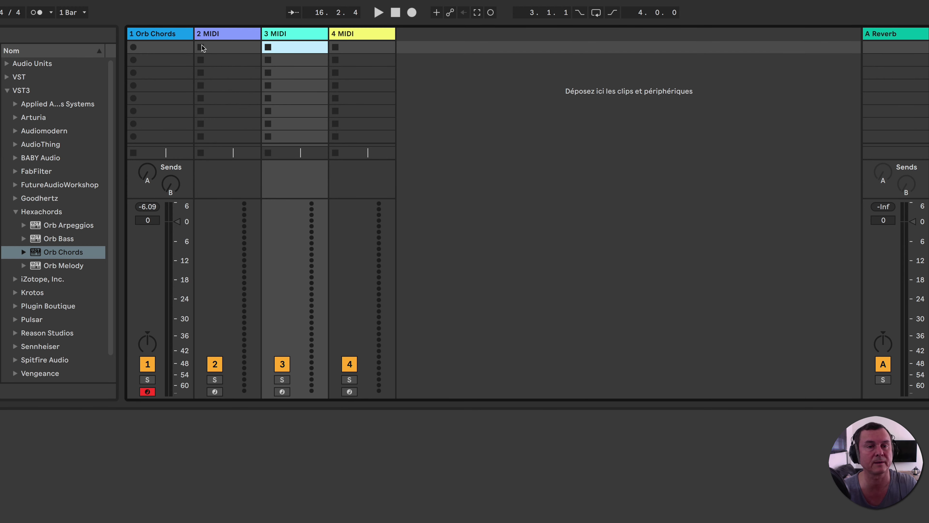
- Load the Orb Bass plugin onto the 2 MIDI track beside the Orb Chords track
click(179, 34)
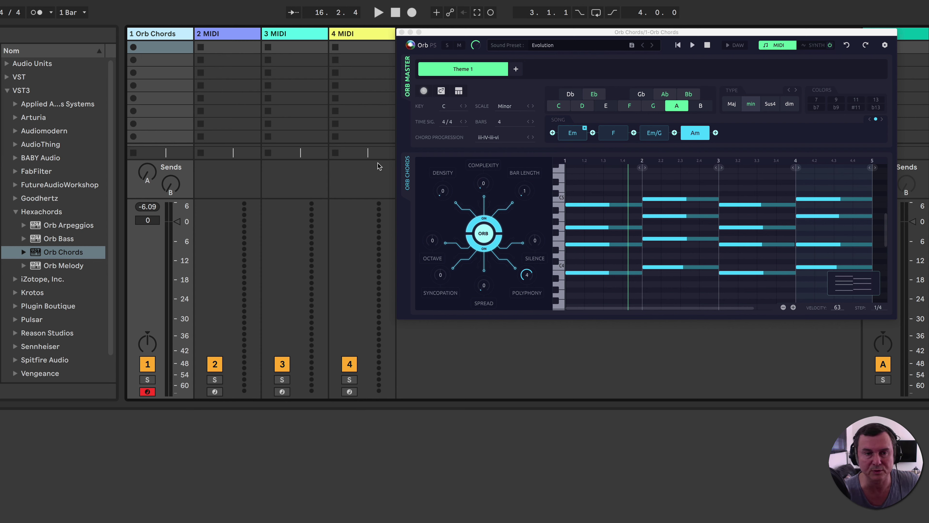
click(59, 242)
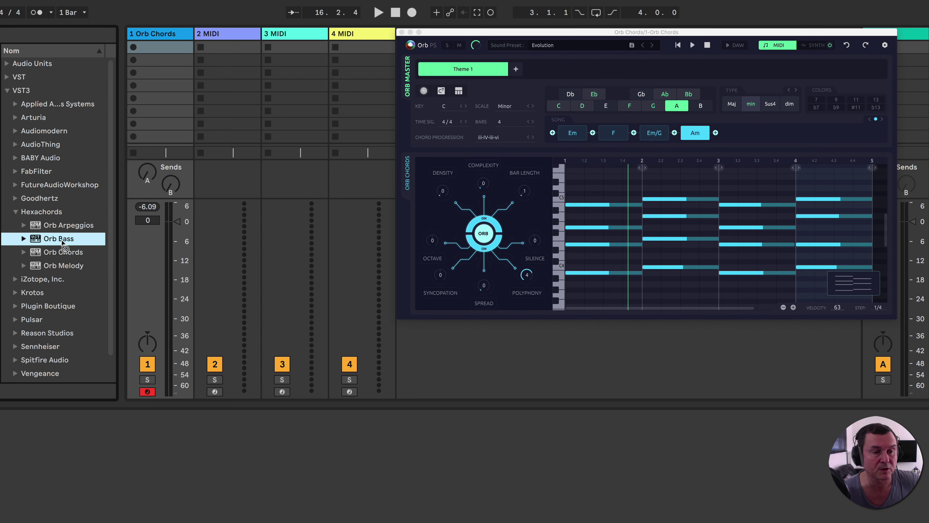
drag(221, 109, 225, 108)
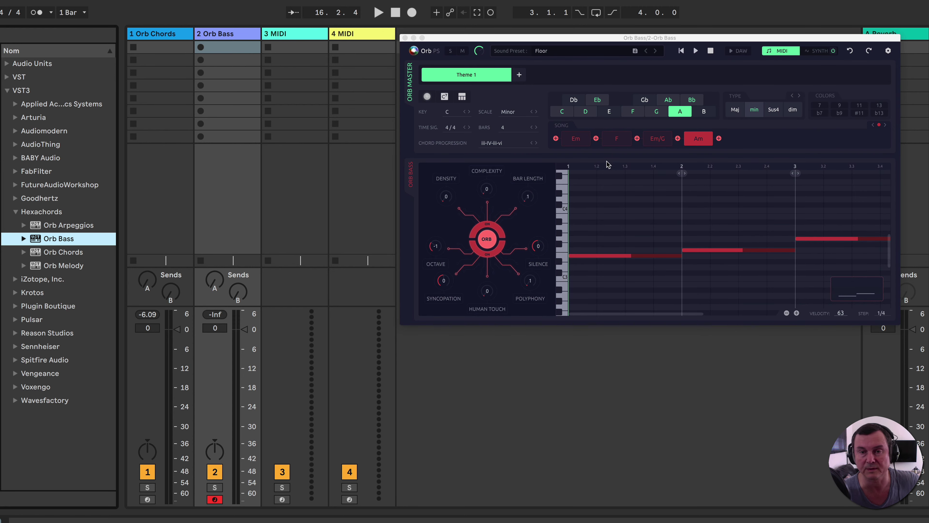
- Audition the chords and bass together using the plugins' internal playback, once from Orb Bass, once from Orb Chords and again from Orb Bass
click(696, 52)
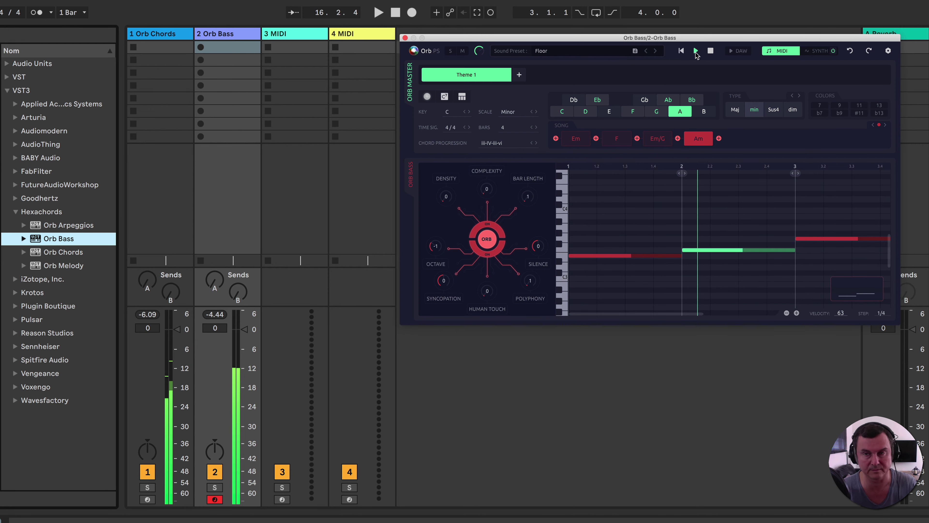
key(space)
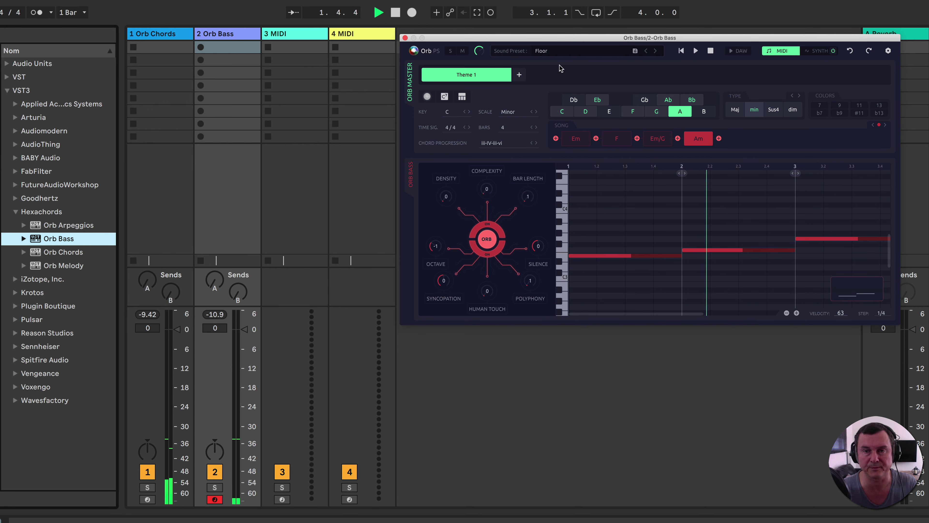
key(Left)
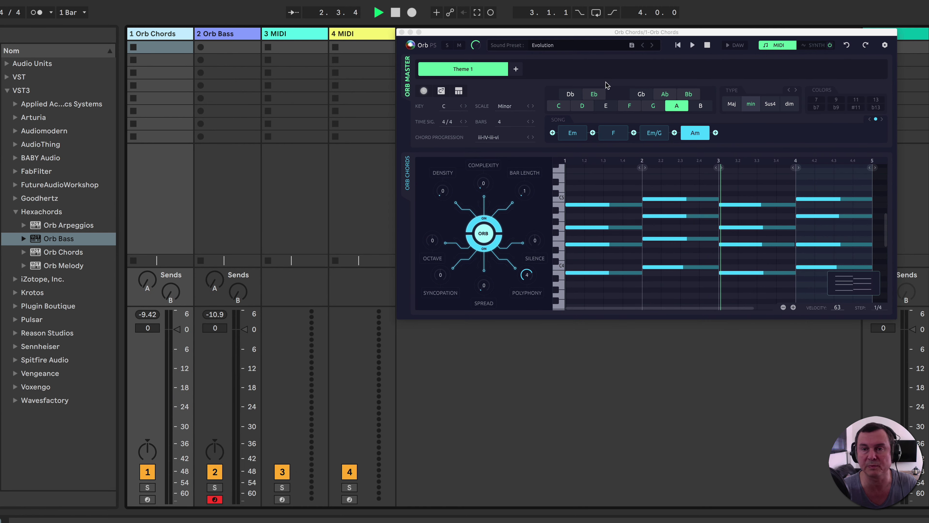
click(693, 45)
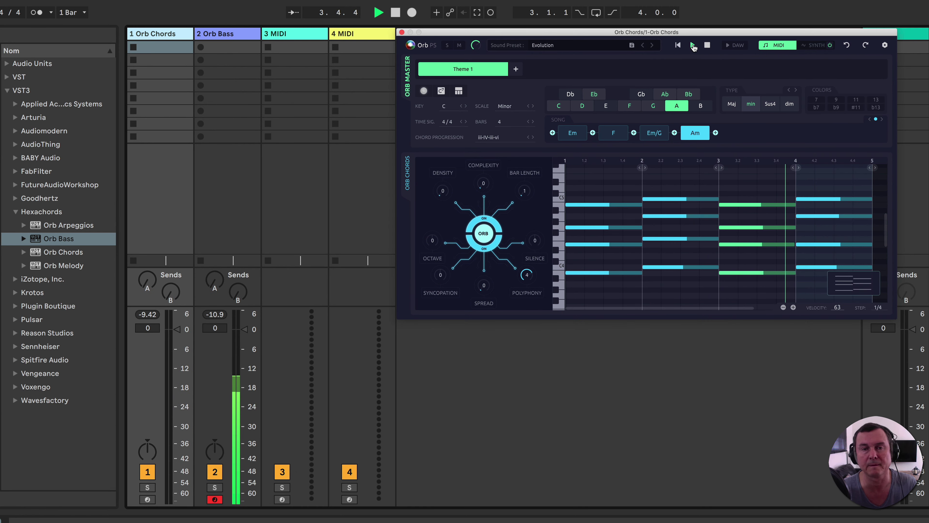
click(707, 45)
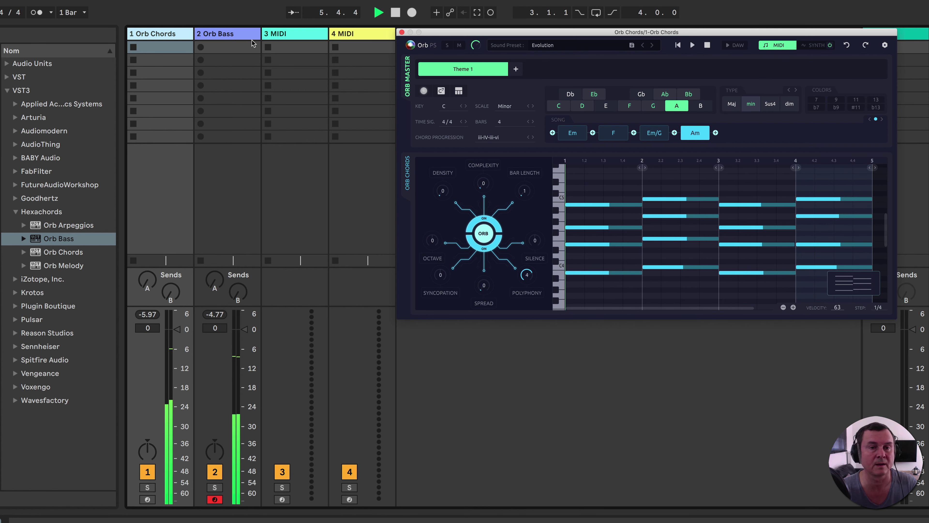
key(Right)
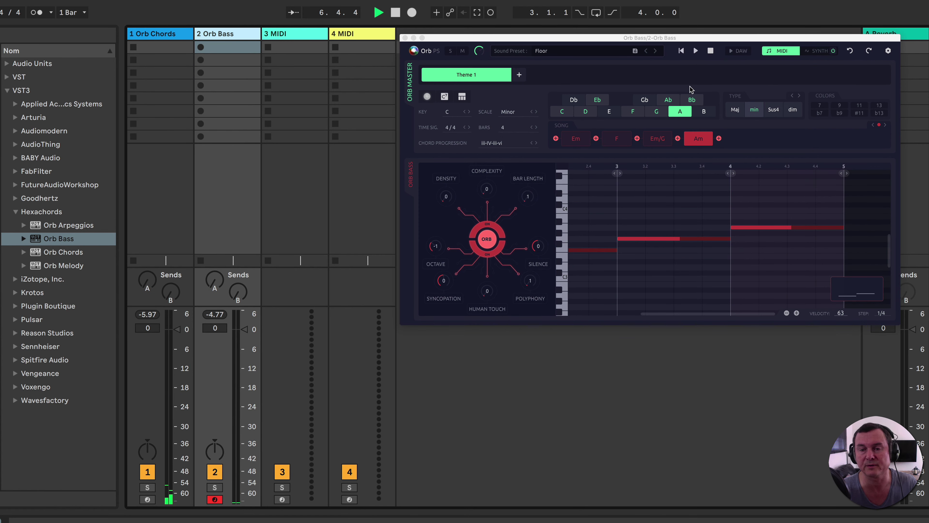
click(696, 51)
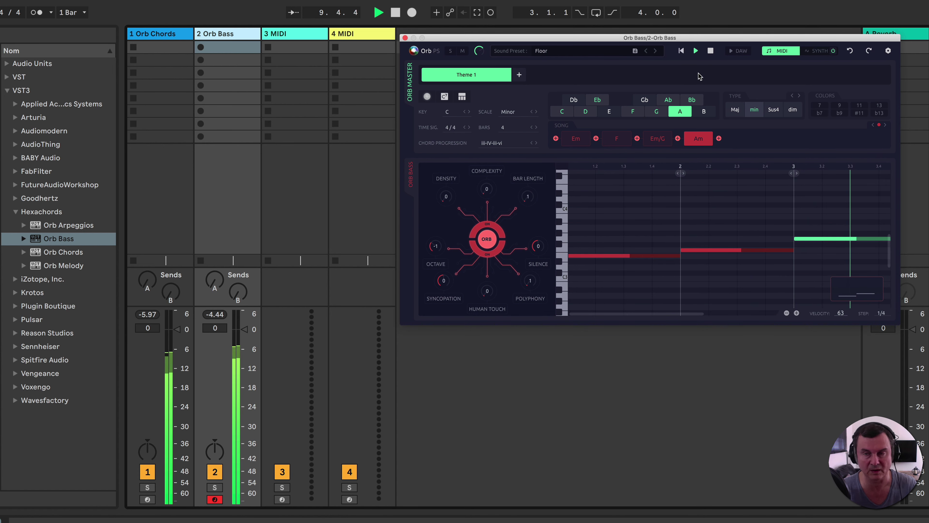
click(710, 51)
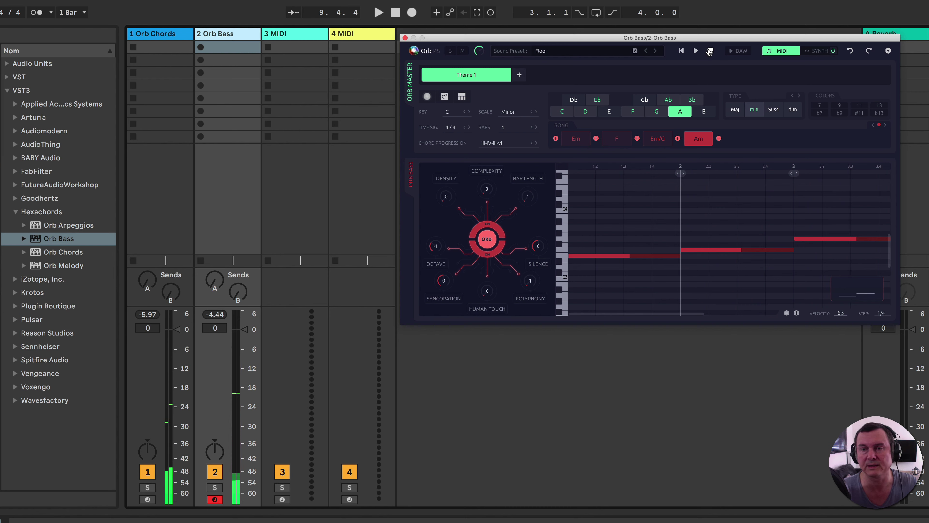
- Turn on DAW sync in Orb Bass, show Orb Chords, and play the chords and bass from the host transport
click(739, 51)
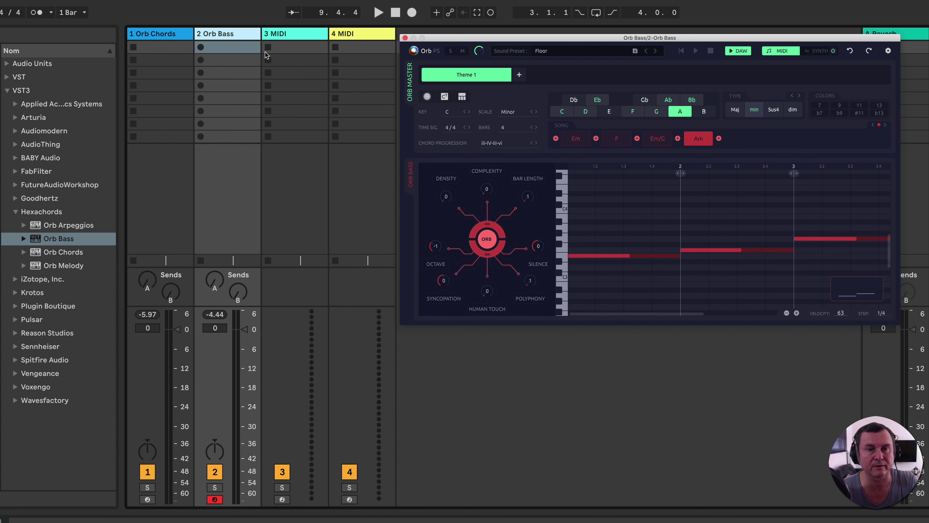
click(176, 36)
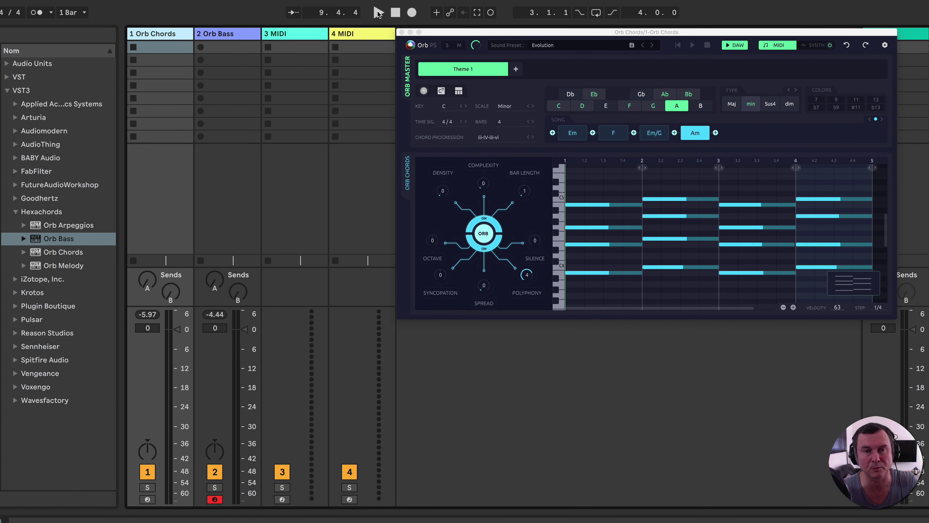
click(379, 12)
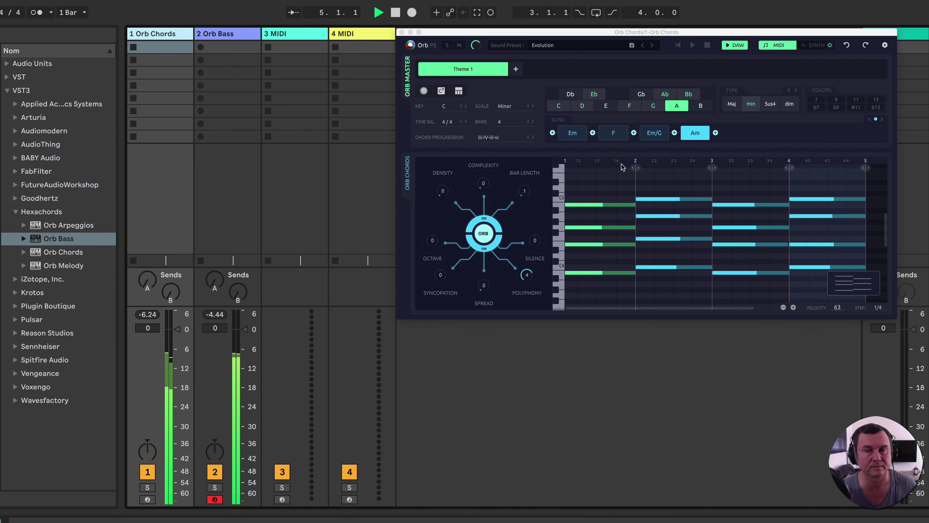
key(space)
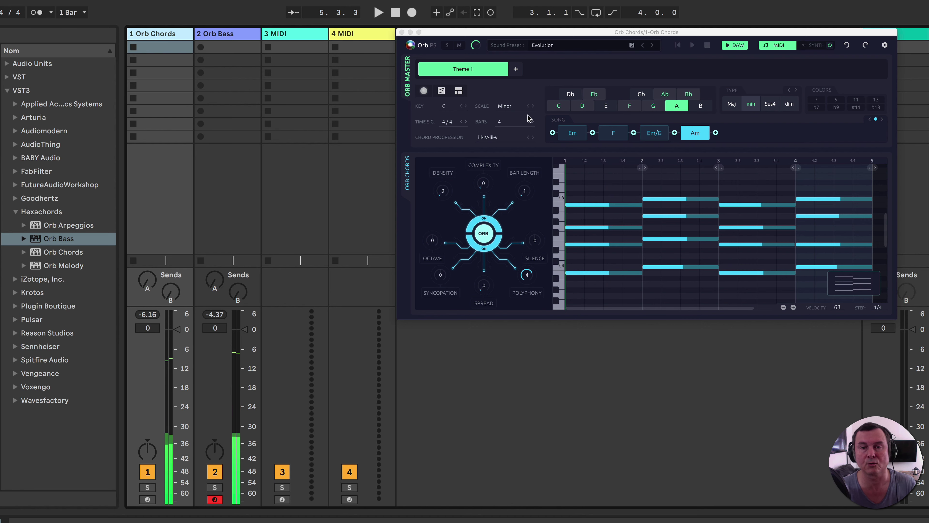
- Review Orb Chords' sound presets in the Chords and User categories, keeping the Evolution preset
click(571, 49)
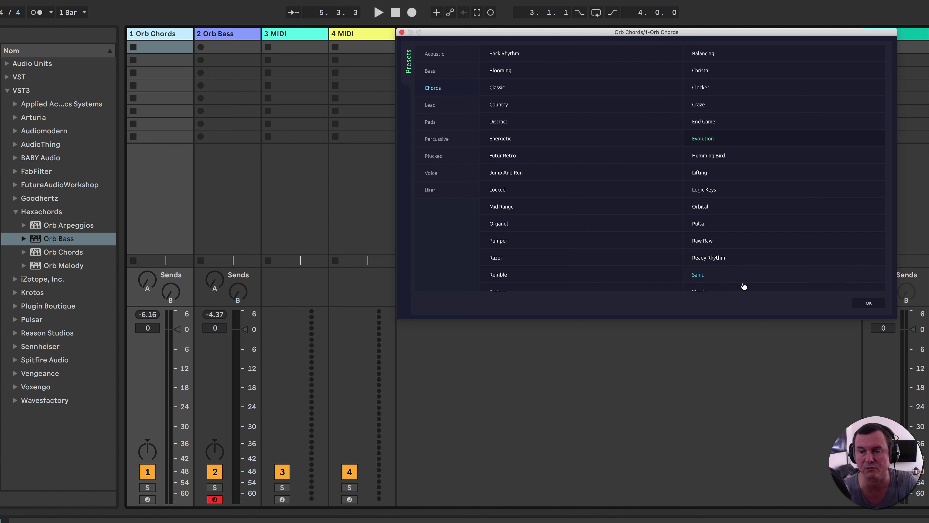
click(864, 306)
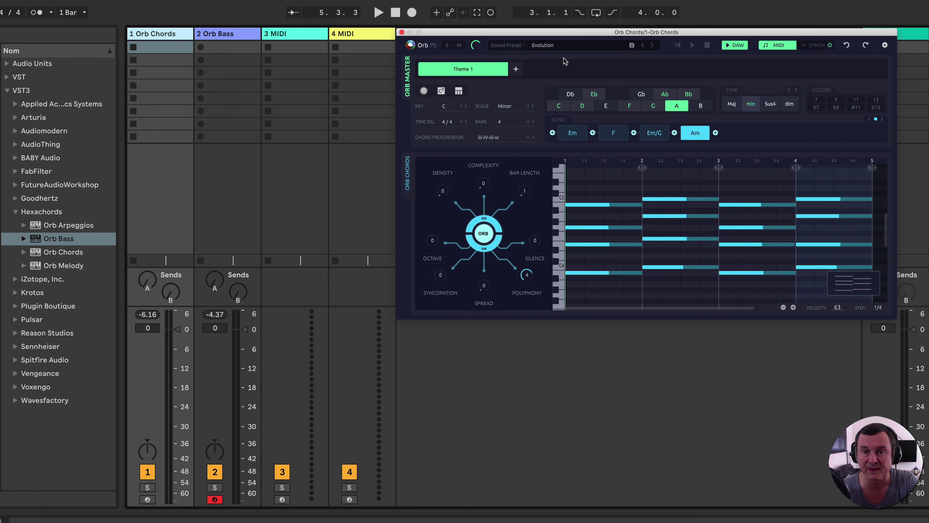
click(598, 48)
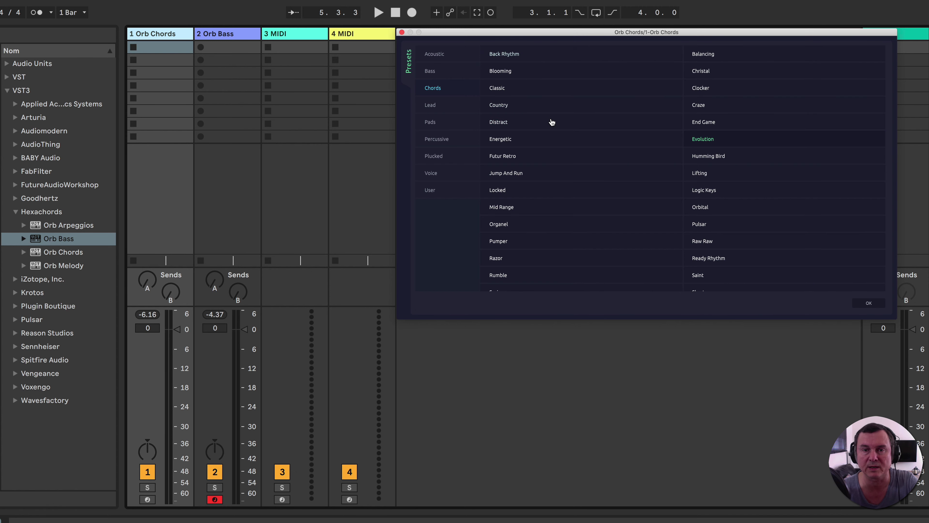
click(865, 304)
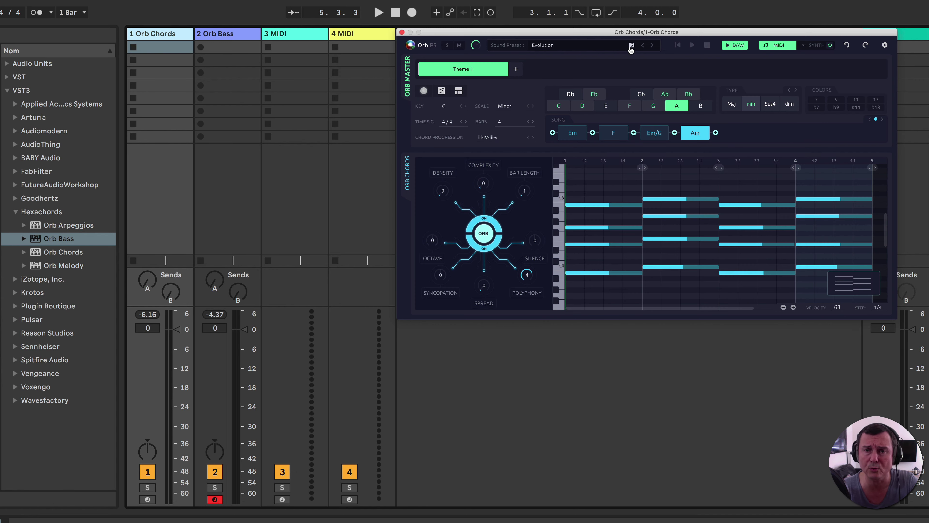
click(570, 47)
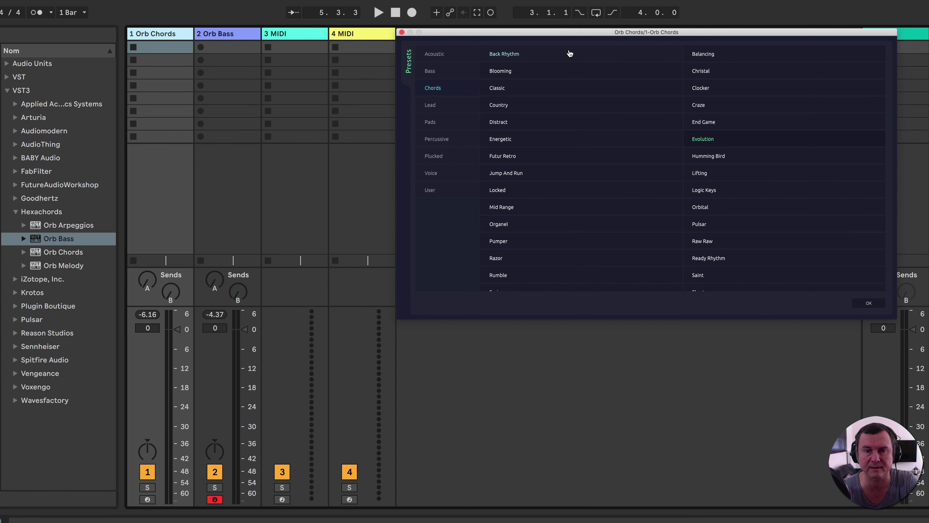
click(430, 190)
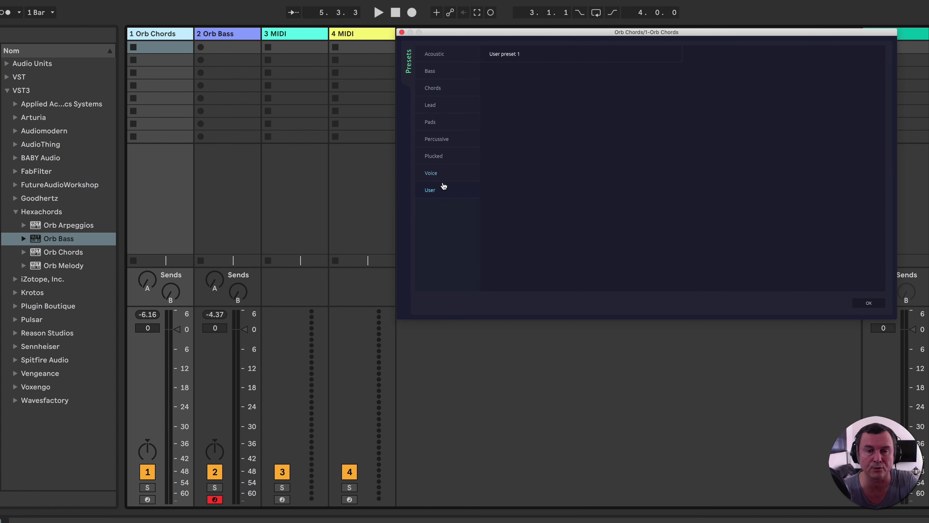
click(853, 304)
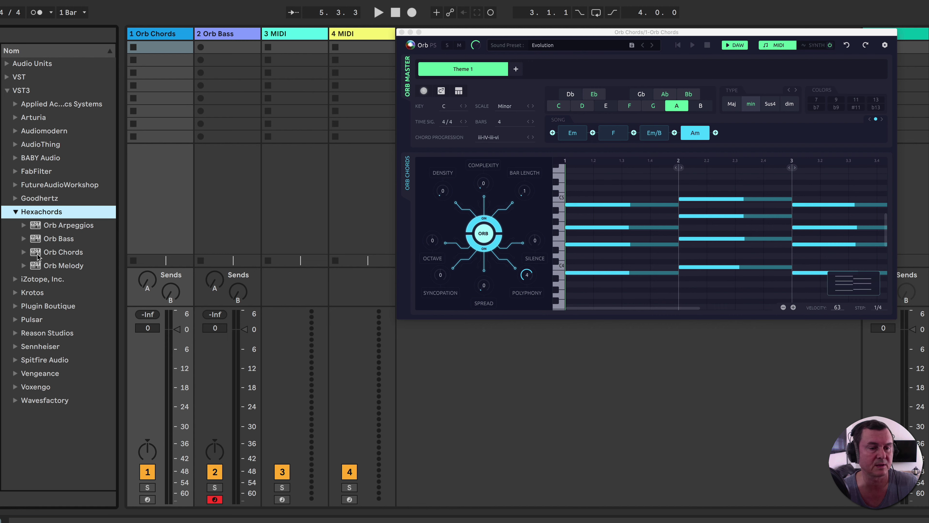
- Load Orb Melody onto the 3 MIDI track and play the melody with the chords and bass, fitting all four bars in the piano roll
drag(34, 267, 289, 207)
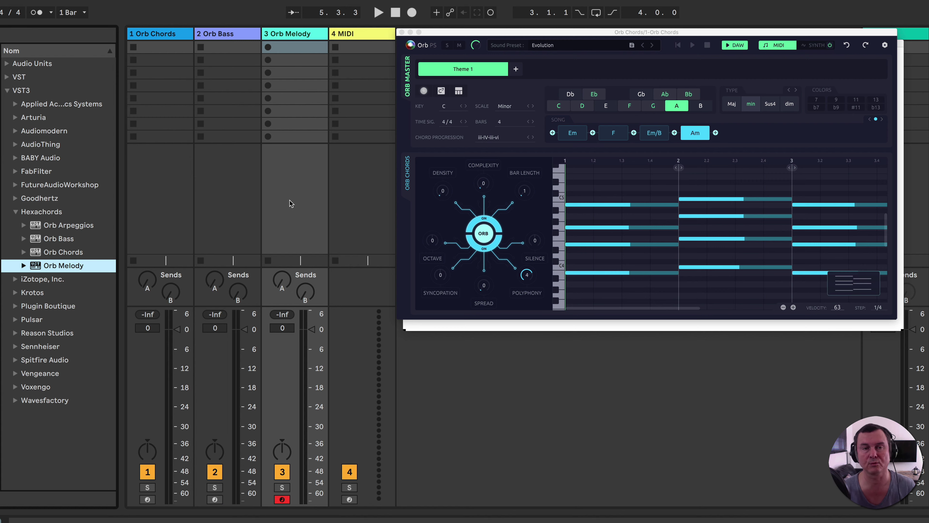
click(304, 40)
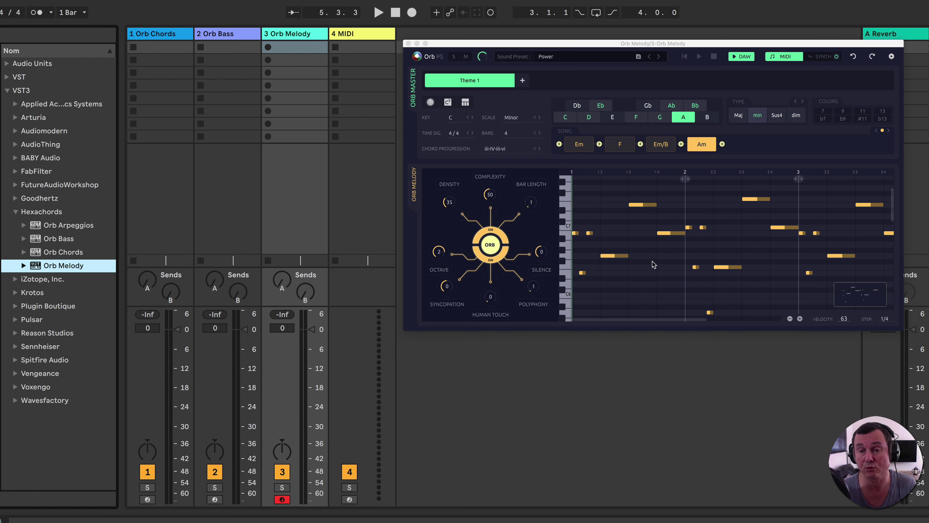
key(space)
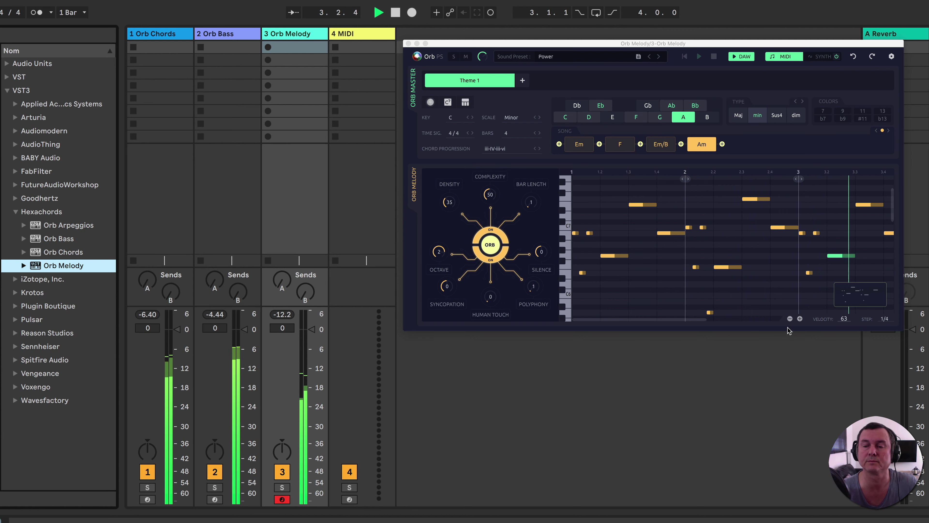
click(789, 318)
click(790, 319)
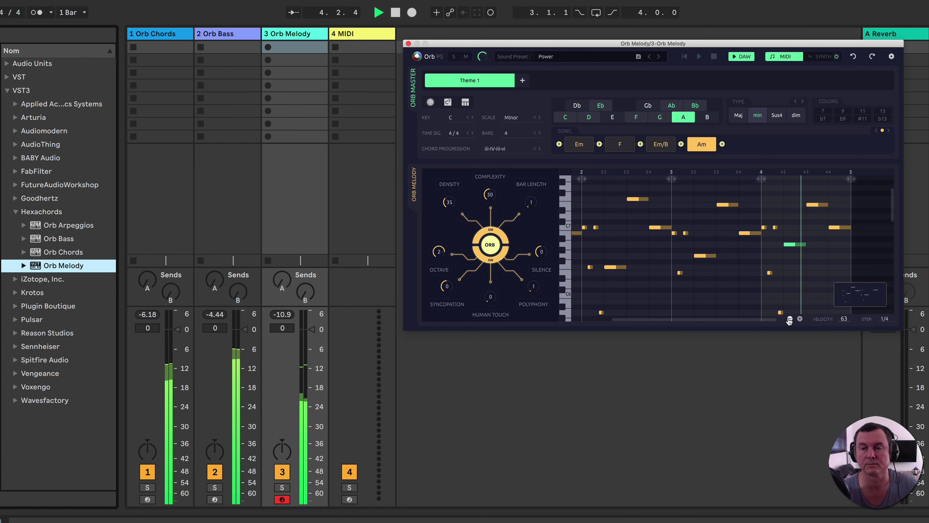
click(789, 319)
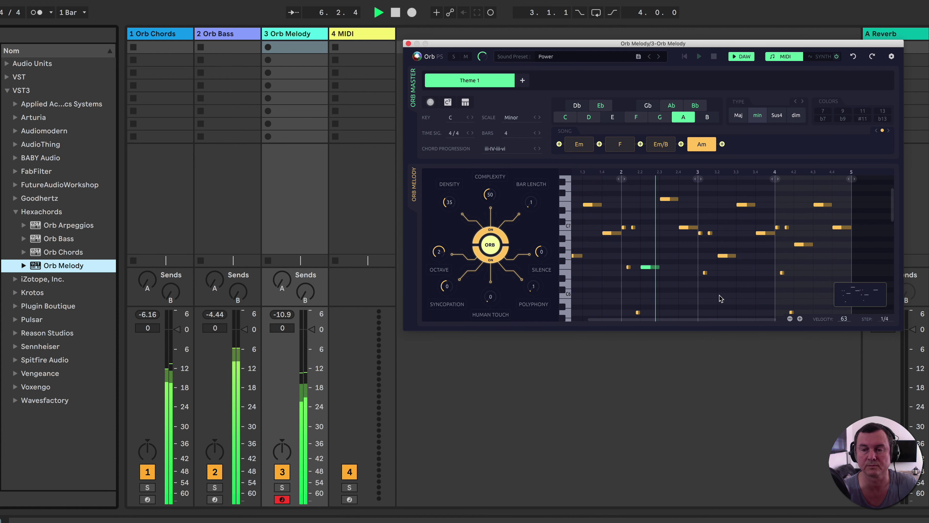
drag(708, 320, 685, 325)
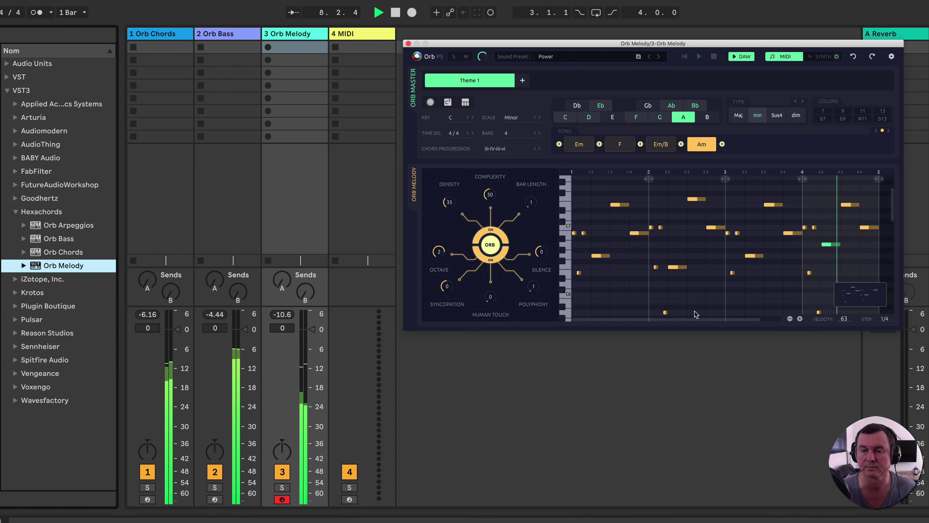
key(space)
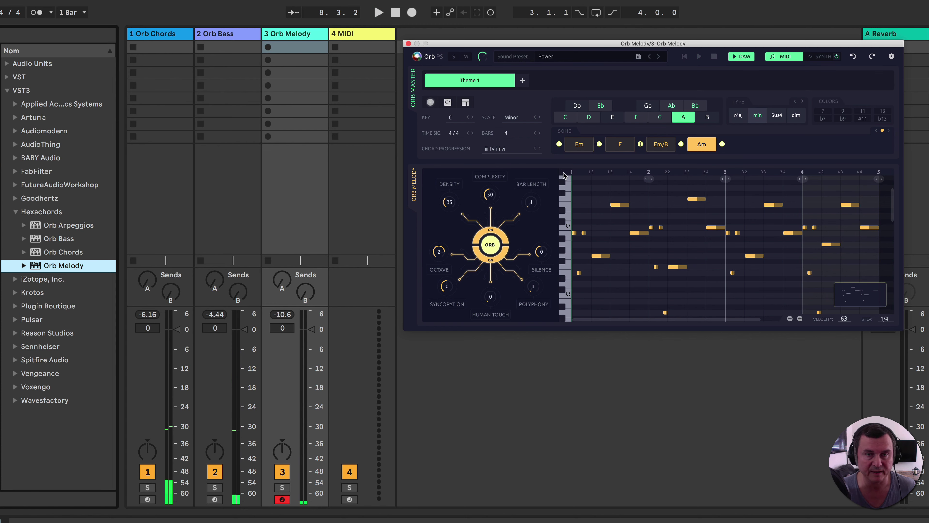
- Load the Orb Arpeggios plugin onto the 4 MIDI track
click(46, 228)
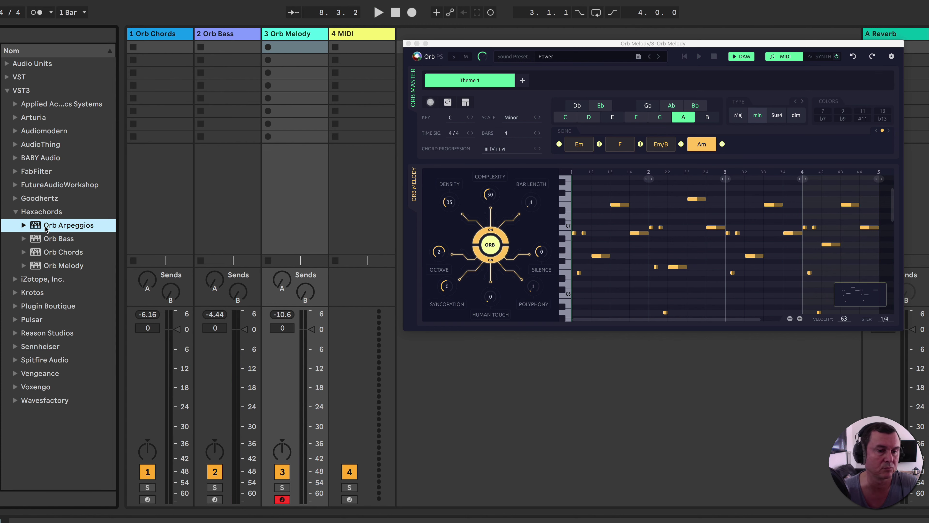
drag(343, 215, 345, 216)
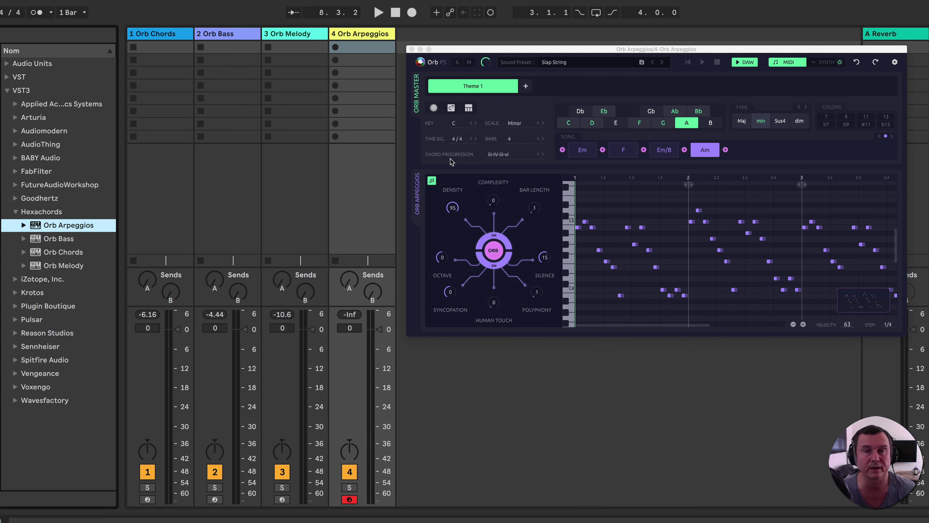
- Play Orb Arpeggios soloed against the host transport, stop, and switch its sound preset to Chorus Guitar in the Acoustic category
key(space)
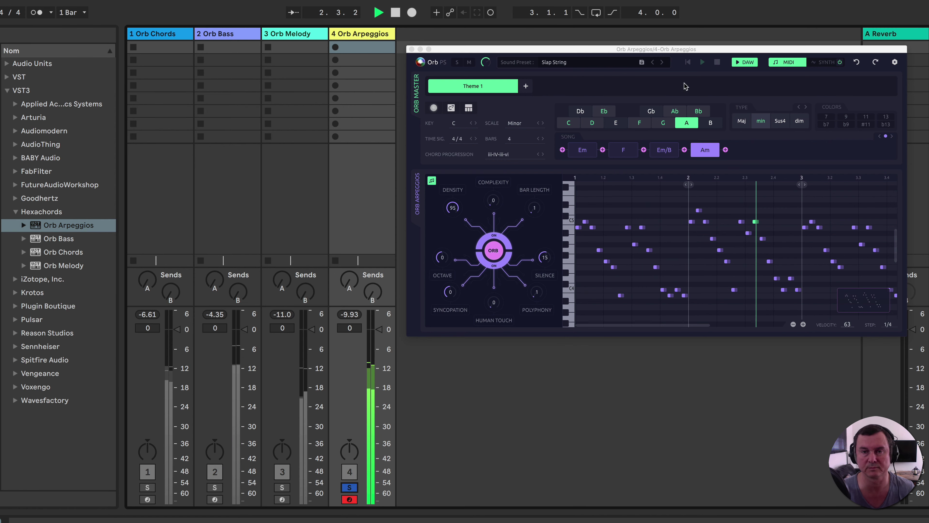
key(space)
click(607, 62)
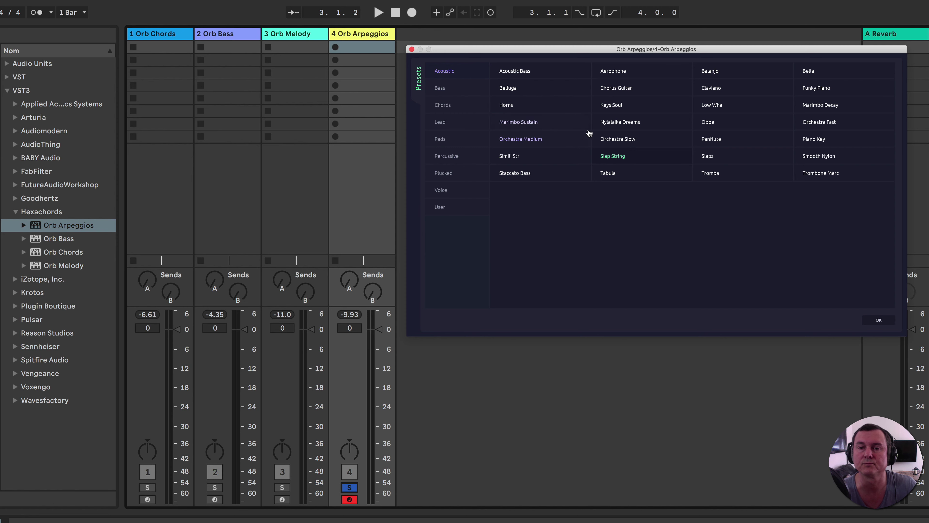
click(616, 88)
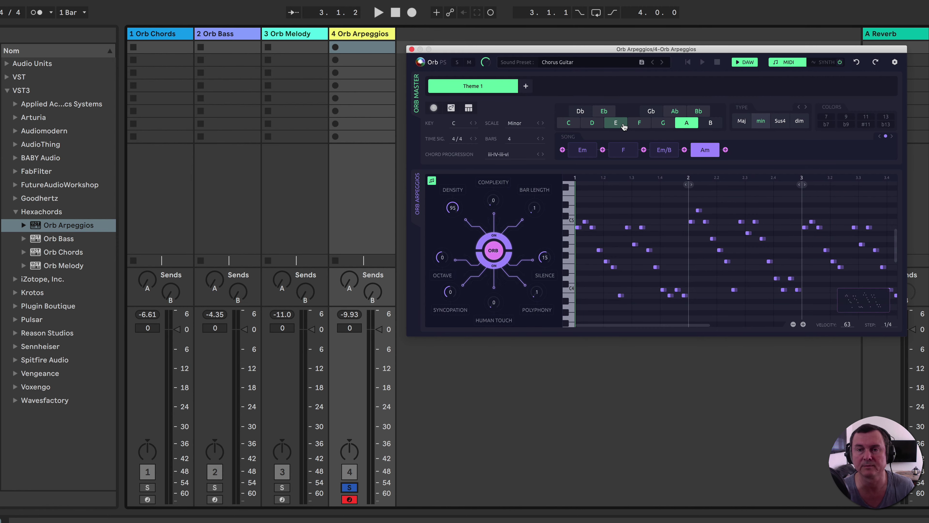
- Lower the Orb Arpeggios track volume to -7.6 dB while playing it soloed and with all four tracks
key(space)
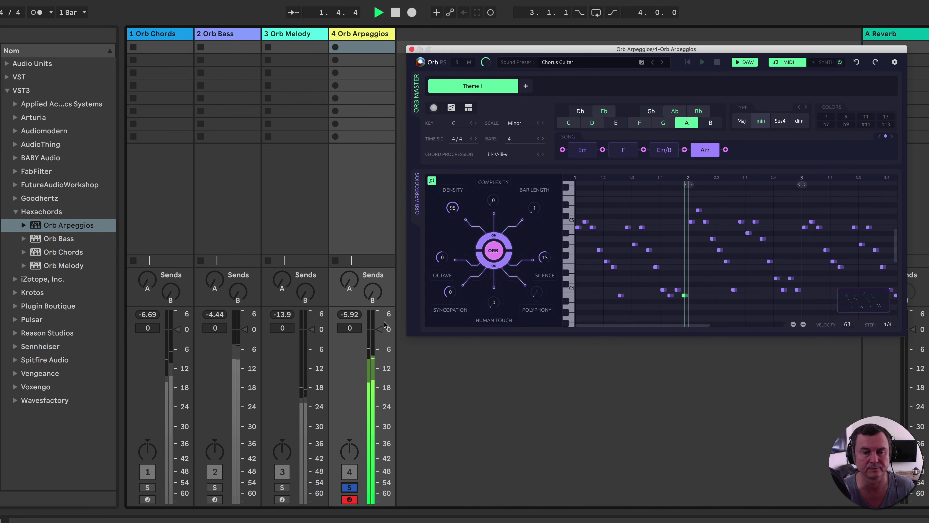
drag(379, 329, 366, 348)
key(space)
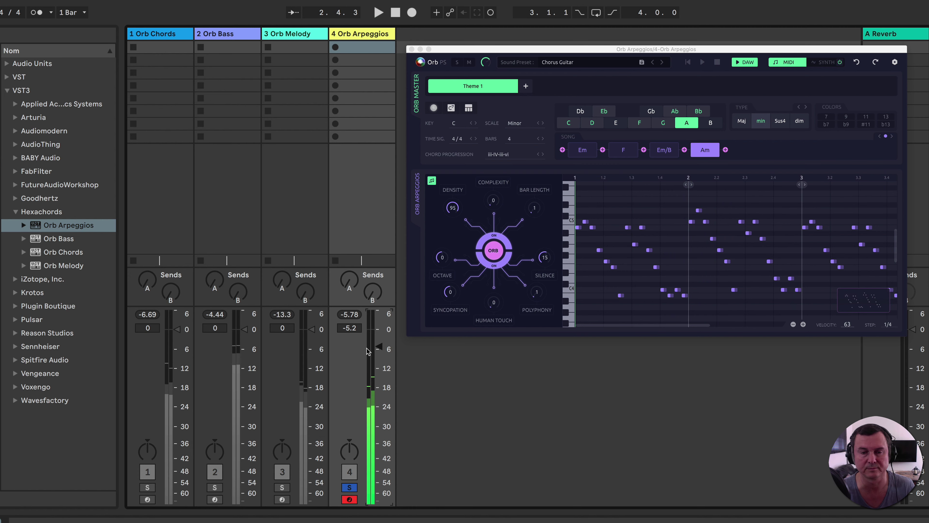
click(350, 488)
key(space)
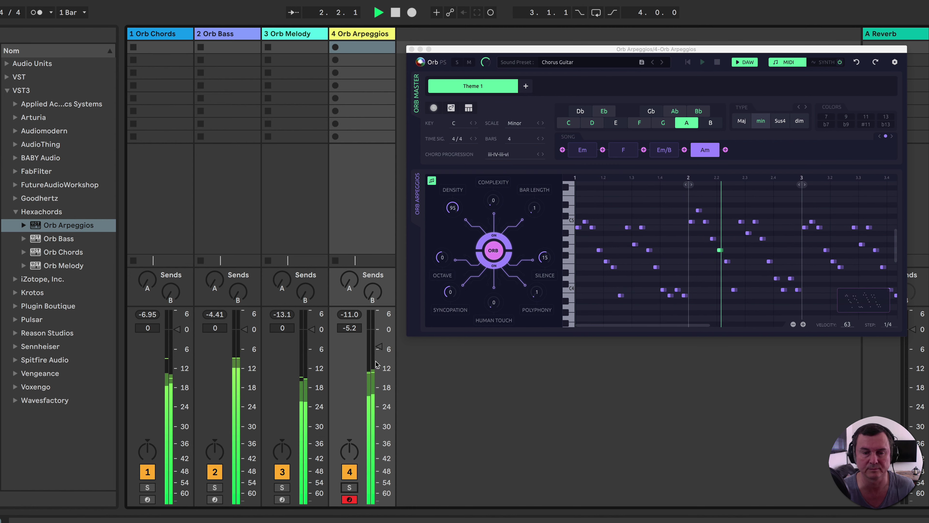
drag(379, 347, 379, 354)
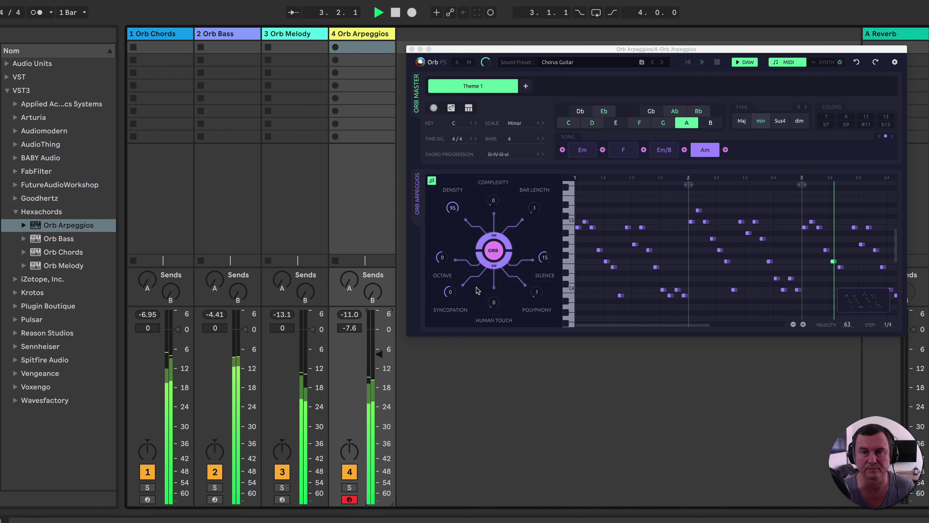
key(space)
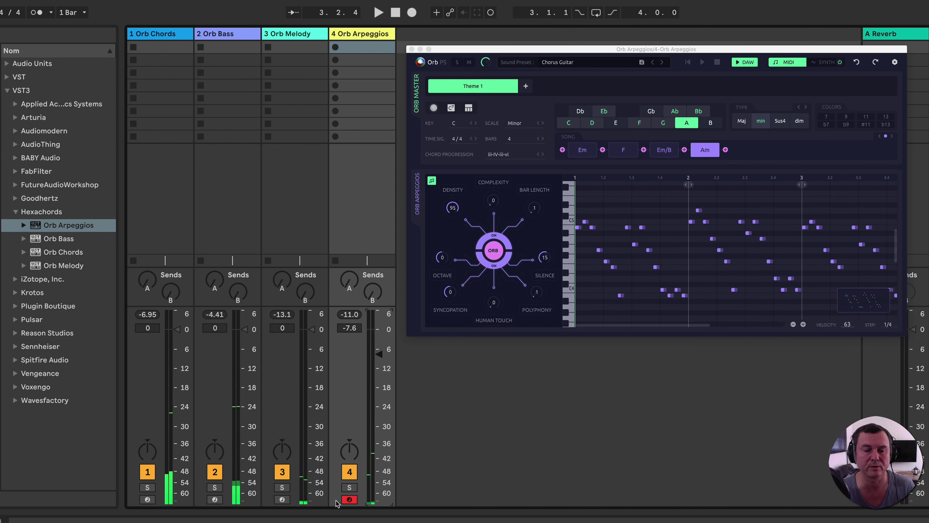
- Solo the Orb Arpeggios track, switch its sound preset to Brassy Arp from the Plucked category, and start playback
click(350, 487)
click(616, 67)
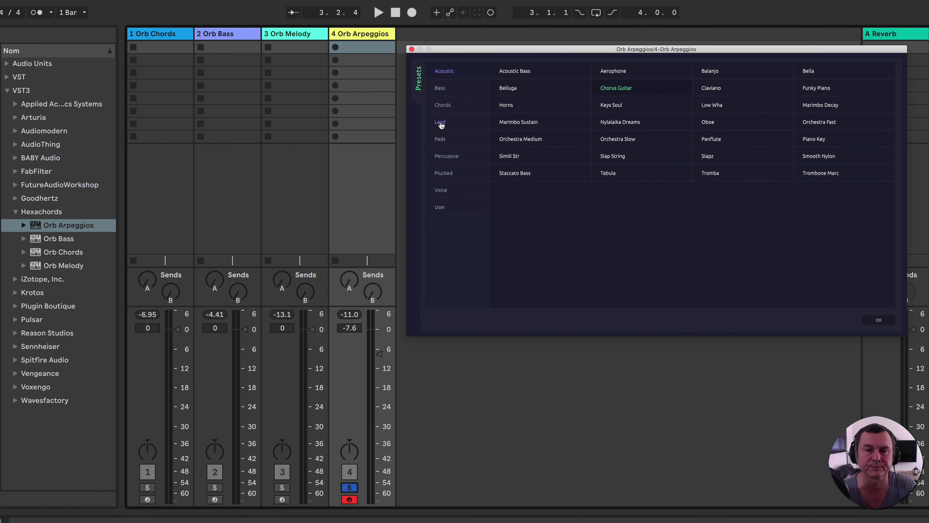
click(449, 174)
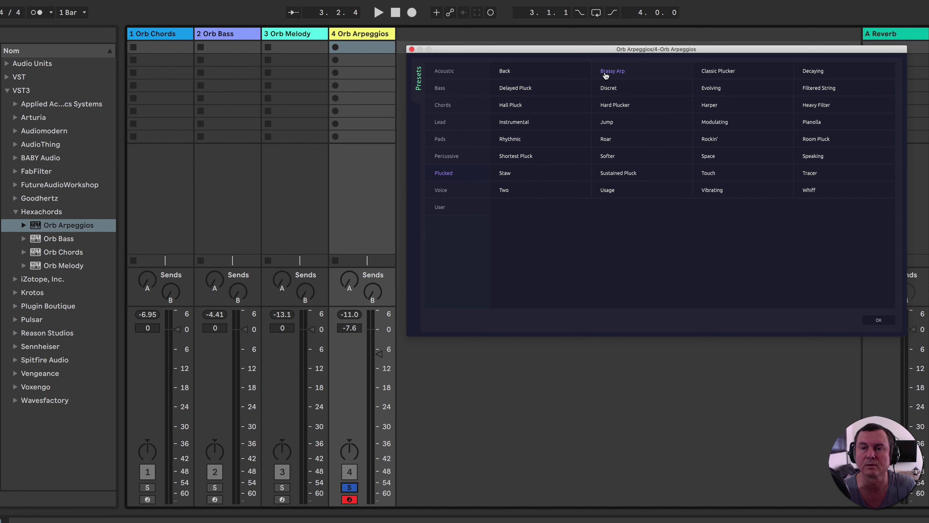
click(607, 71)
key(space)
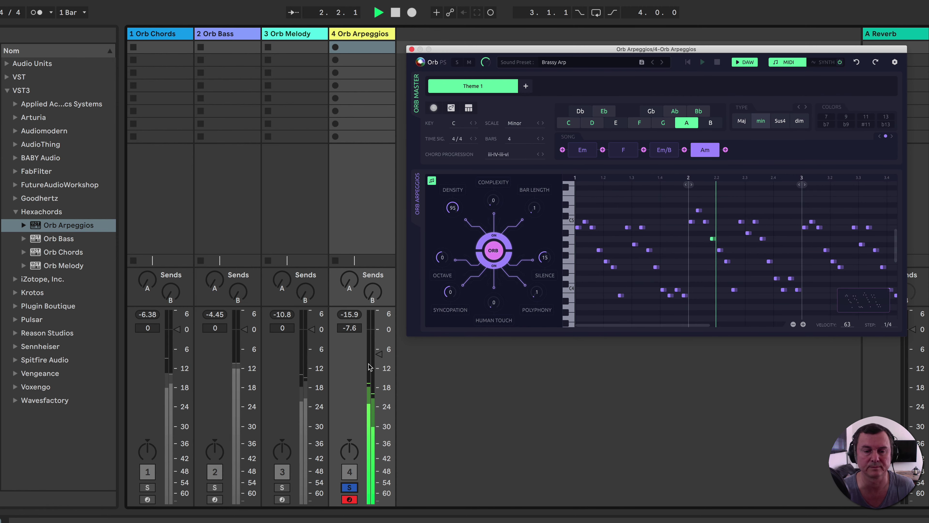
- Unsolo the Orb Arpeggios track, and pan Orb Melody to the left and Orb Arpeggios to the right
click(349, 487)
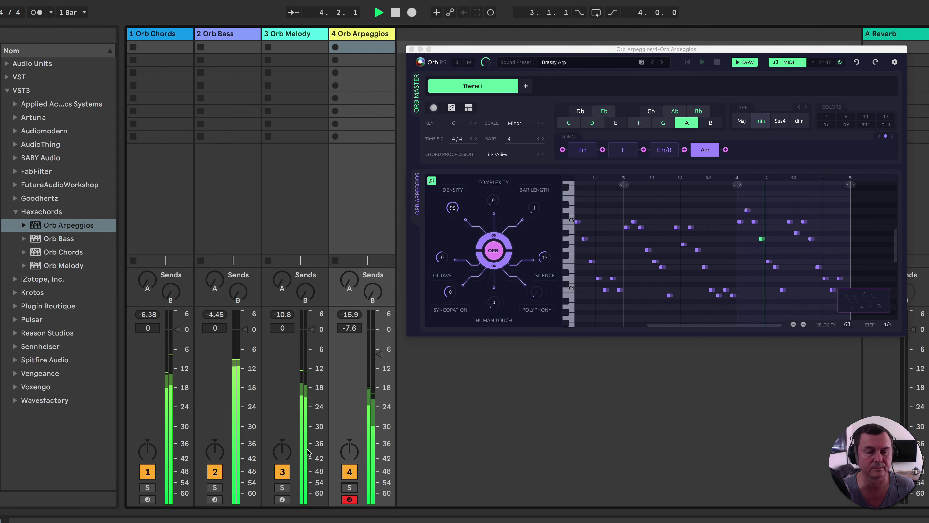
drag(282, 452, 282, 470)
drag(350, 452, 349, 432)
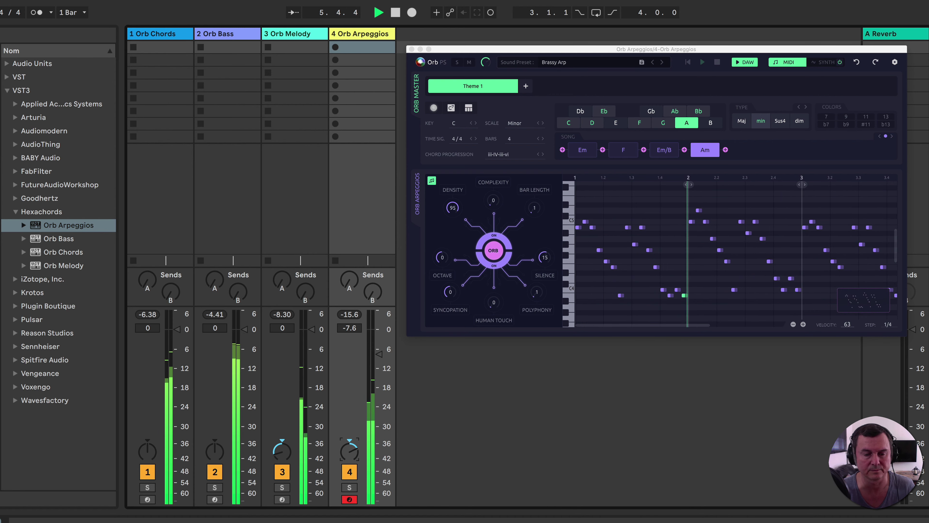
click(281, 451)
- Listen to Orb Melody and Orb Arpeggios soloed separately and together, stop playback, and clear the solos
click(282, 487)
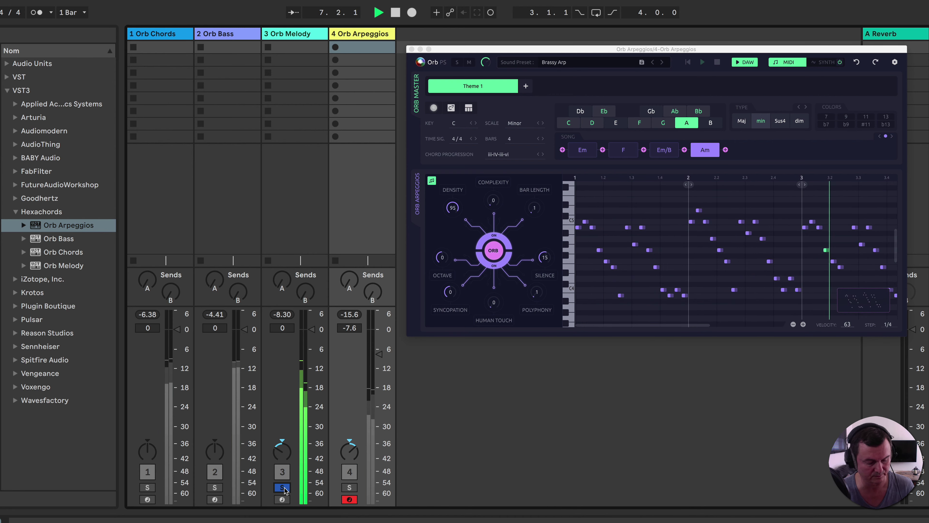
click(350, 487)
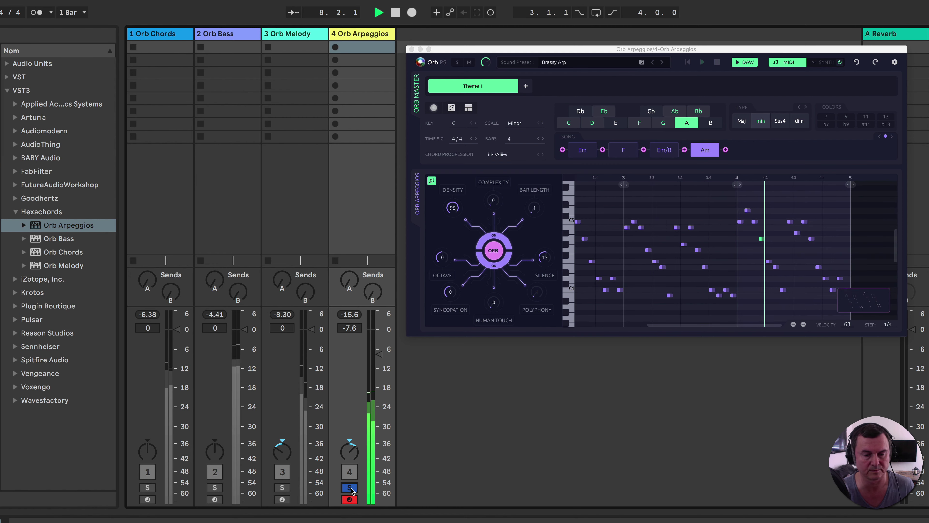
super+click(282, 487)
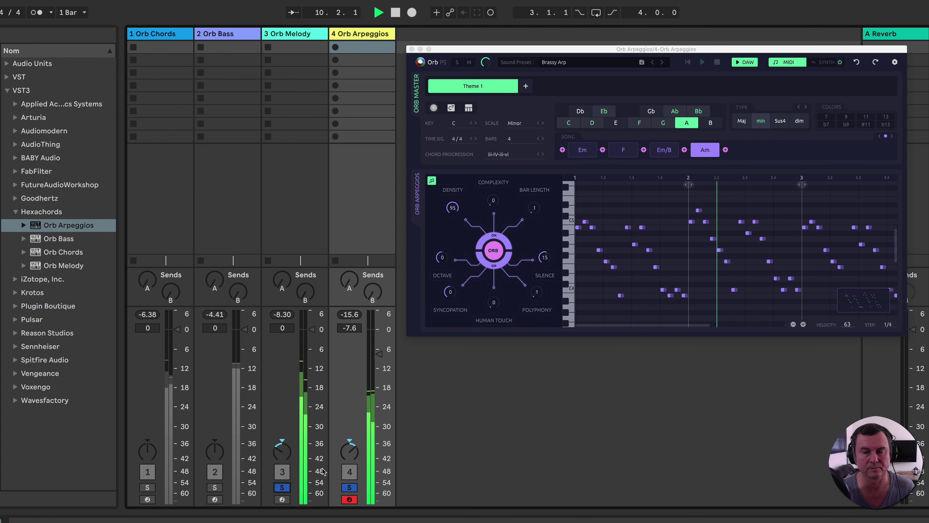
key(space)
click(349, 487)
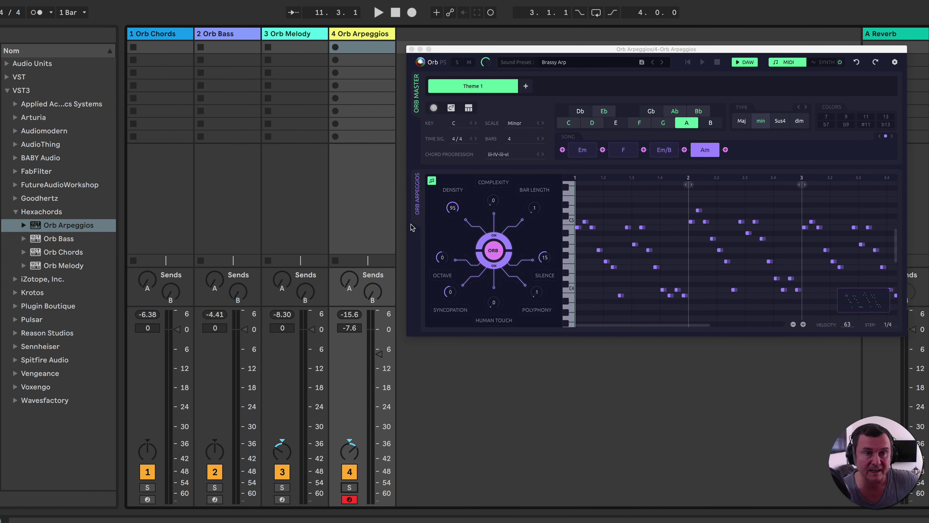
- Review the synced chord progression in the Orb Chords, Bass, Melody and Arpeggios plugins, returning to Orb Chords
click(151, 34)
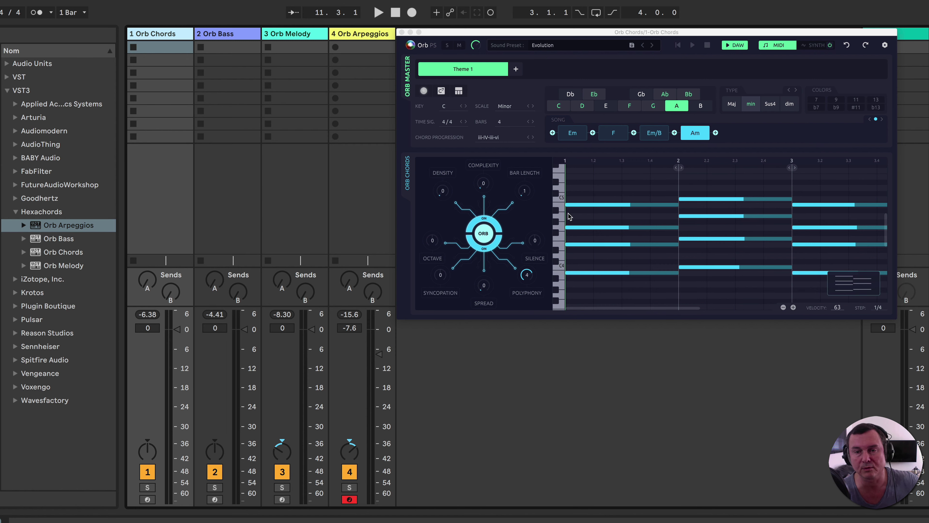
click(247, 35)
click(281, 35)
click(339, 35)
click(269, 34)
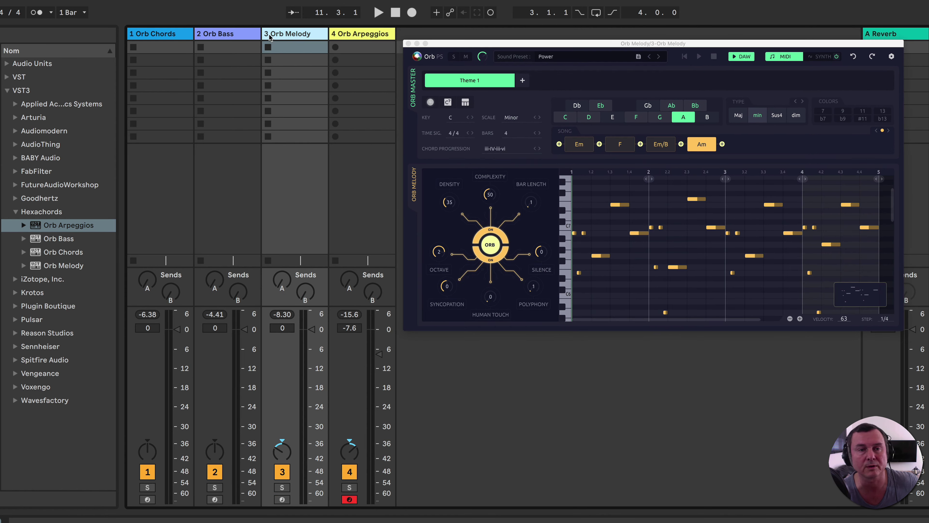
click(219, 35)
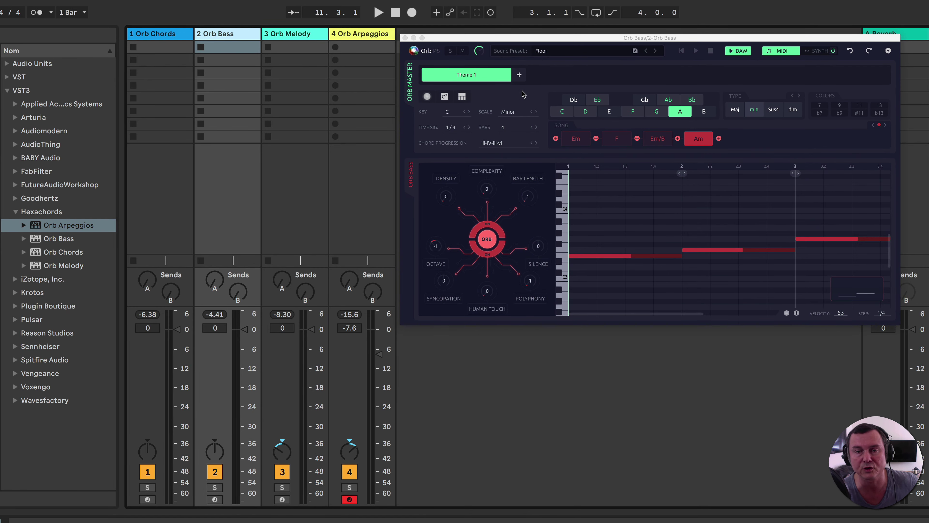
click(142, 34)
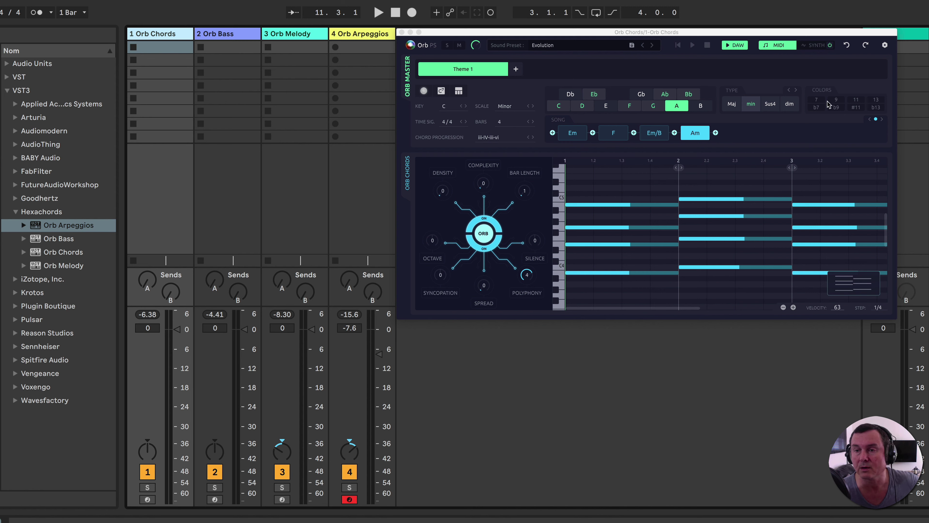
- Add the 9 color to the final Am chord in Orb Chords and play the start of the progression
click(836, 100)
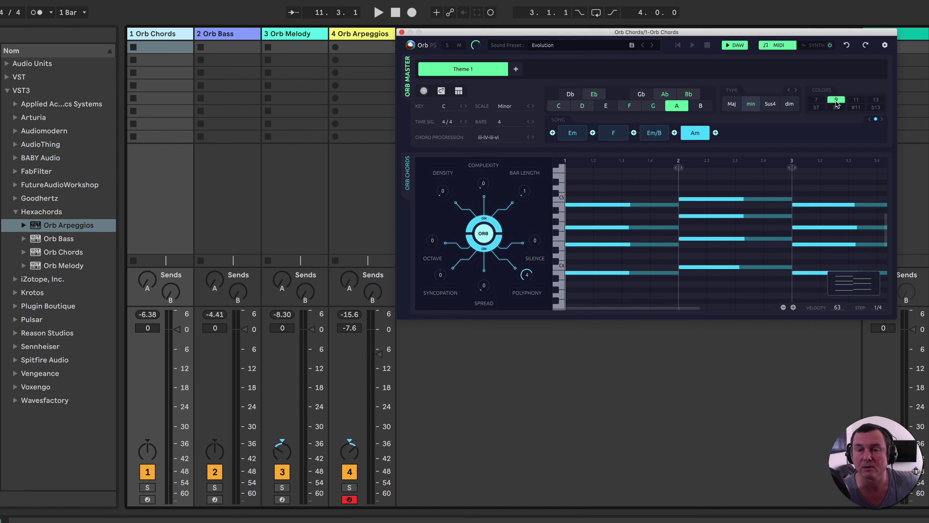
click(699, 135)
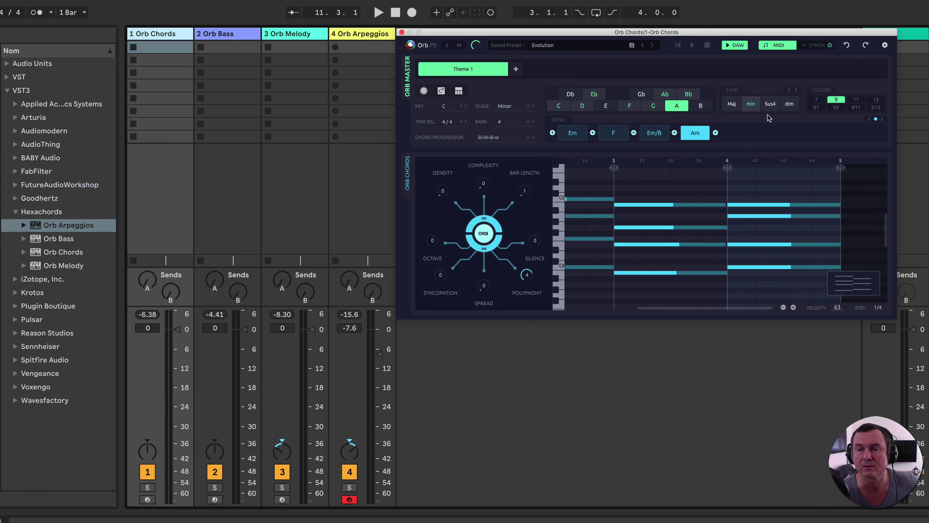
key(space)
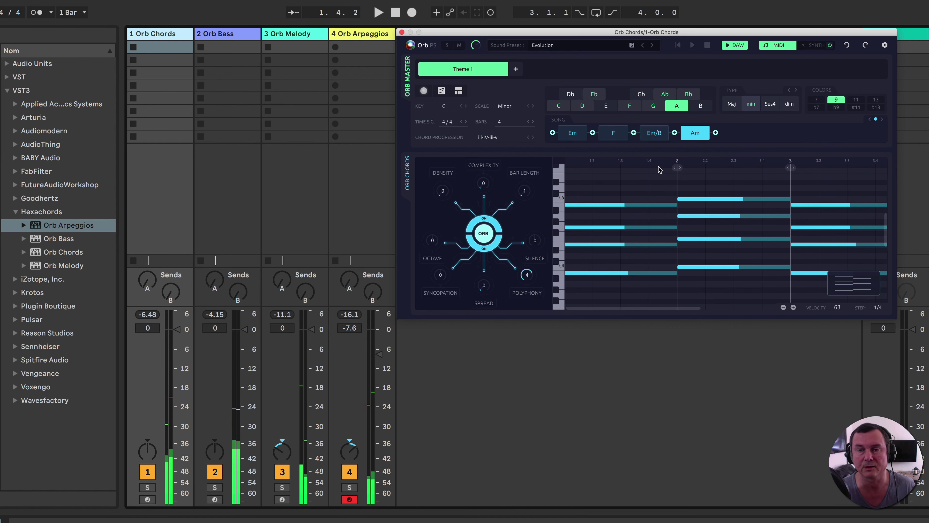
- Examine the notes of the F, Em/B and Am chords in the Orb Chords piano roll
click(688, 136)
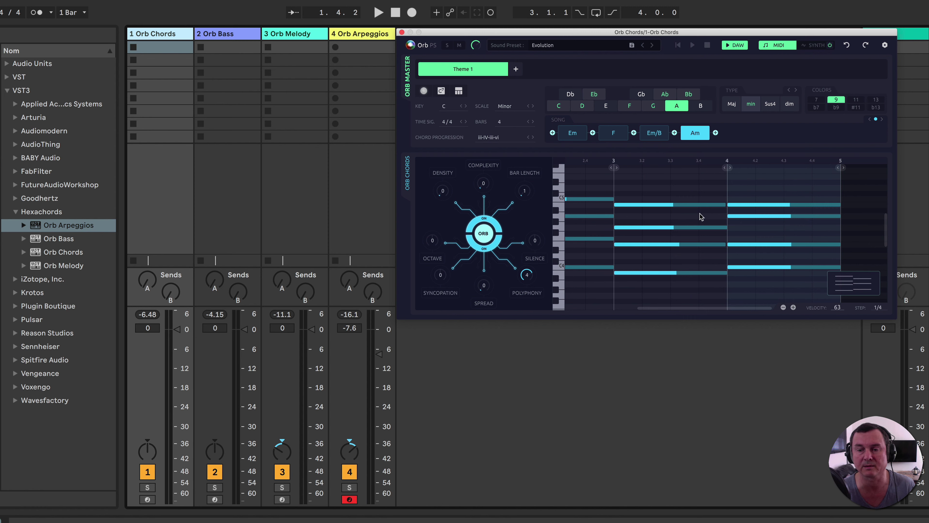
drag(722, 311, 645, 311)
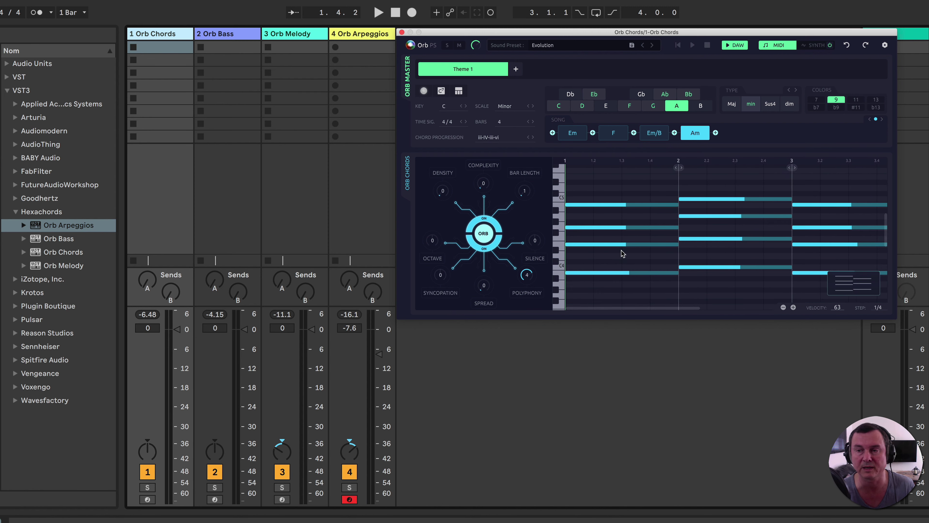
click(729, 241)
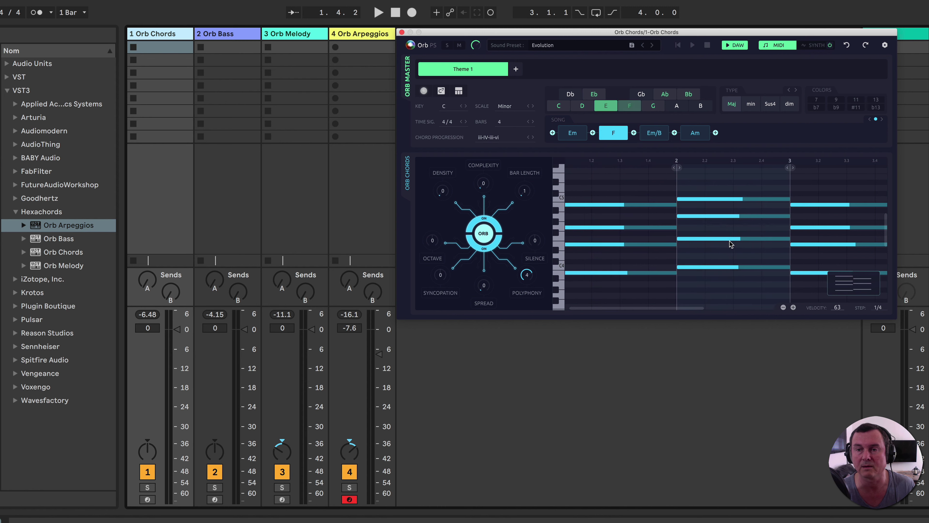
click(811, 240)
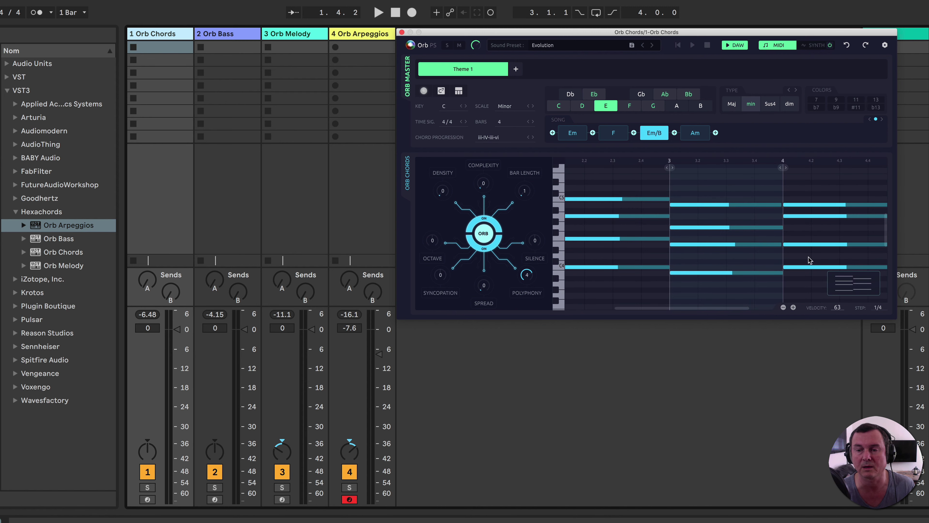
click(812, 243)
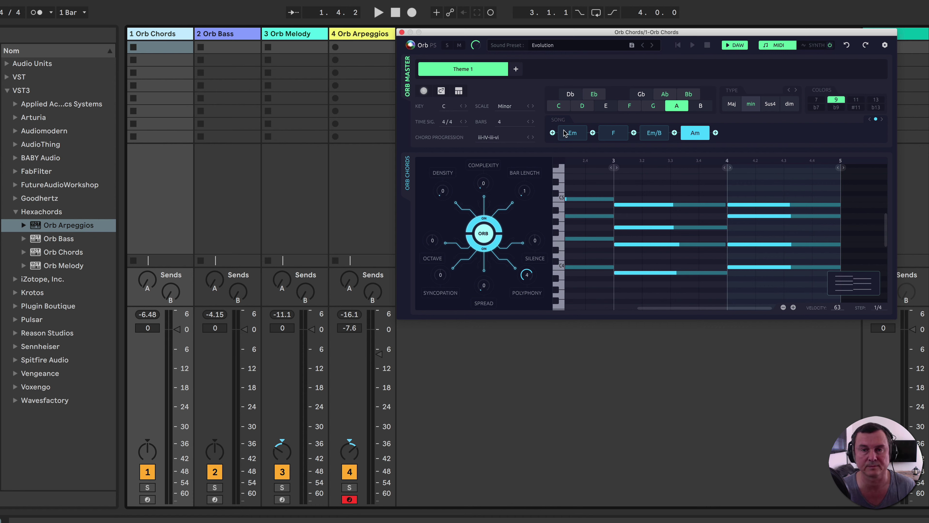
- Play the progression with Orb Chords soloed, fitting all four bars in its piano roll
click(375, 13)
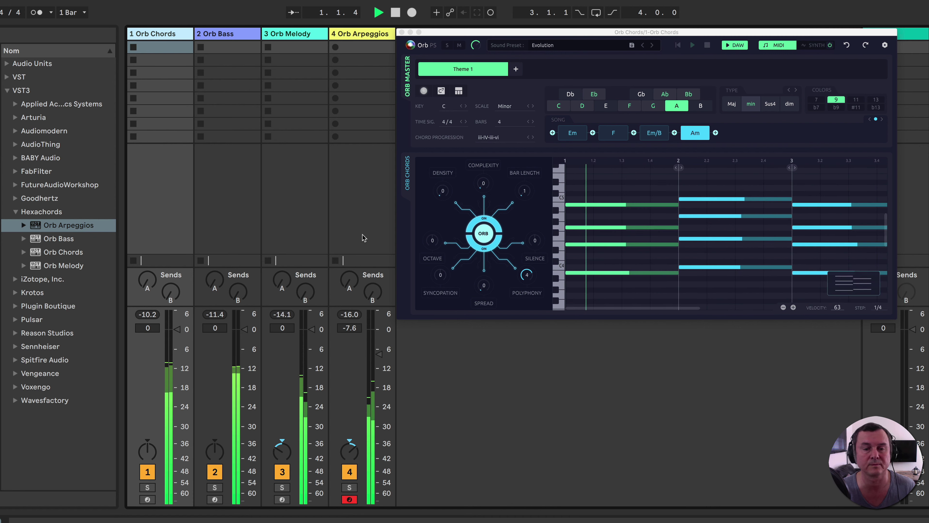
click(148, 487)
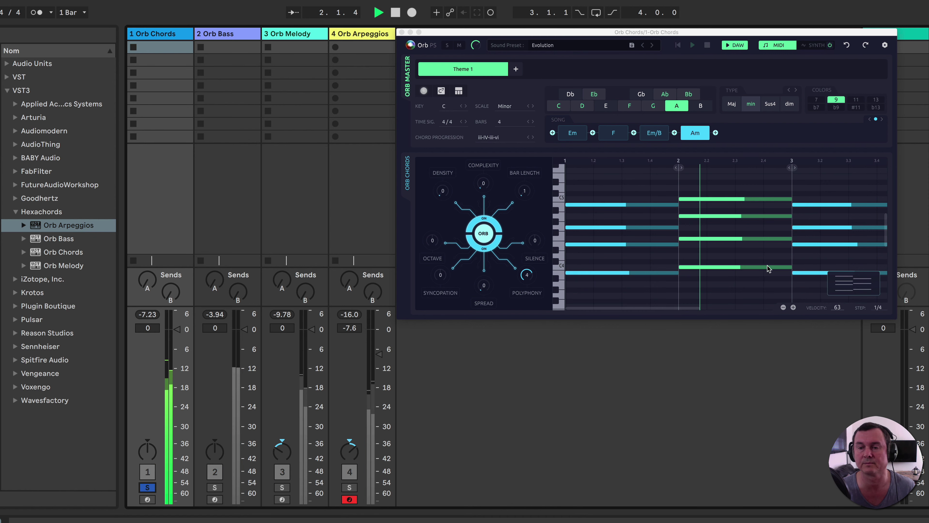
click(784, 308)
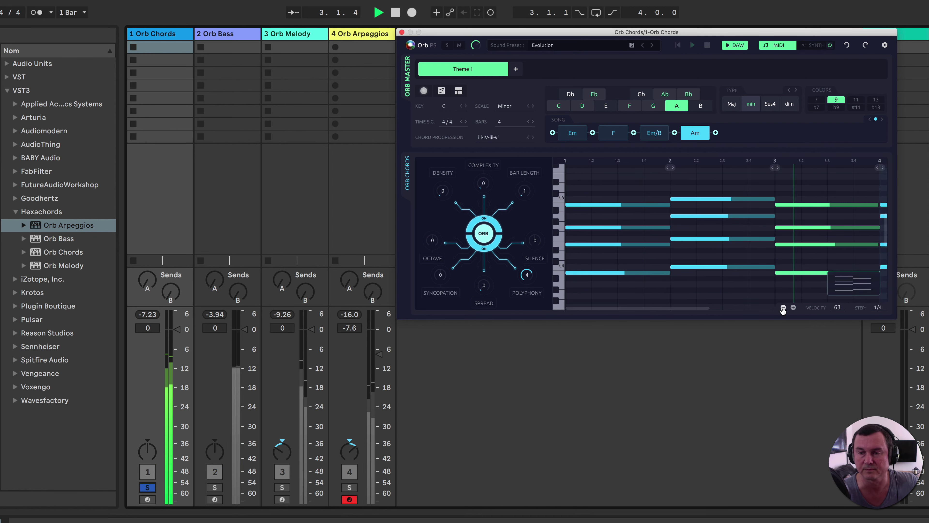
click(783, 308)
click(784, 307)
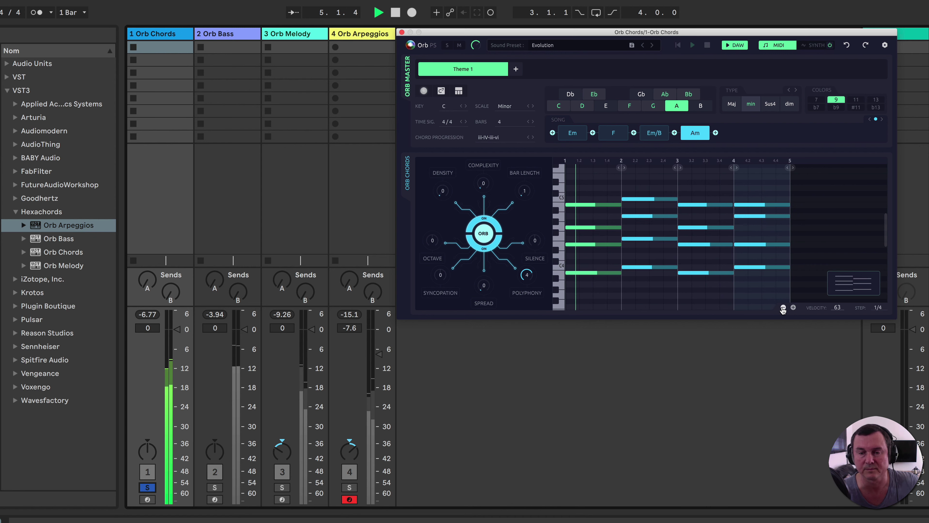
scroll(760, 272, up, 5)
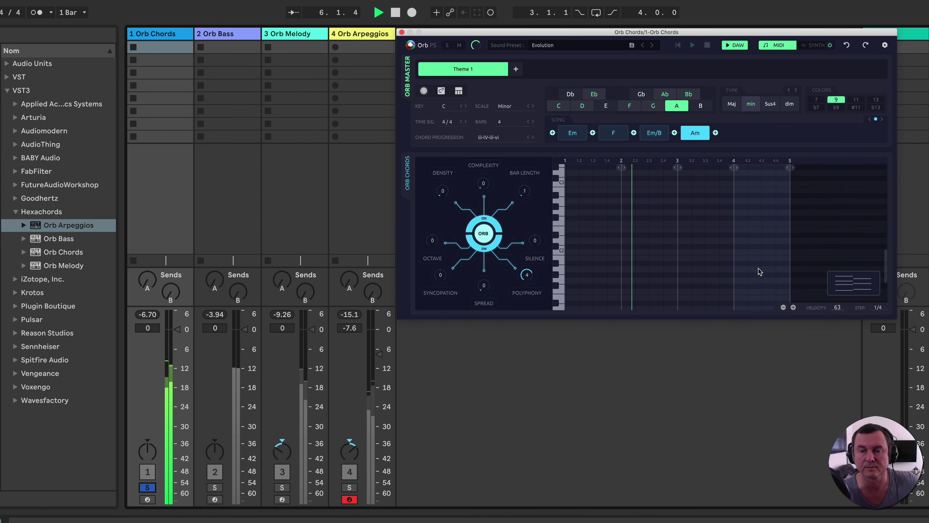
scroll(759, 271, down, 5)
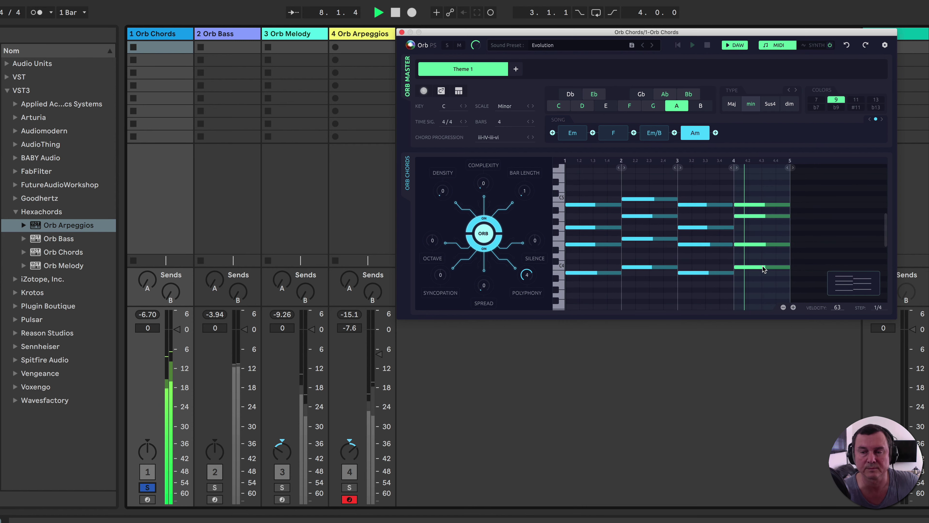
- Disable DAW sync in Orb Chords and play its progression soloed from the plugin's own transport
key(space)
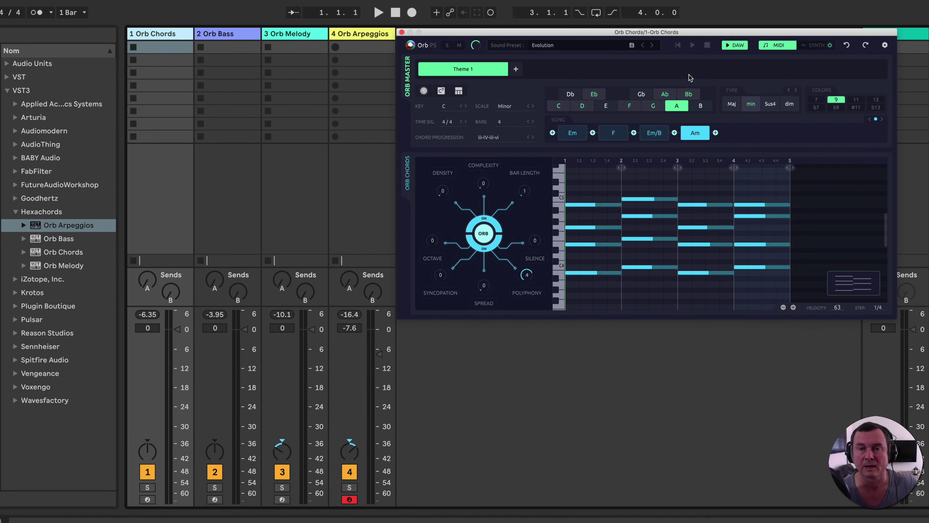
click(739, 47)
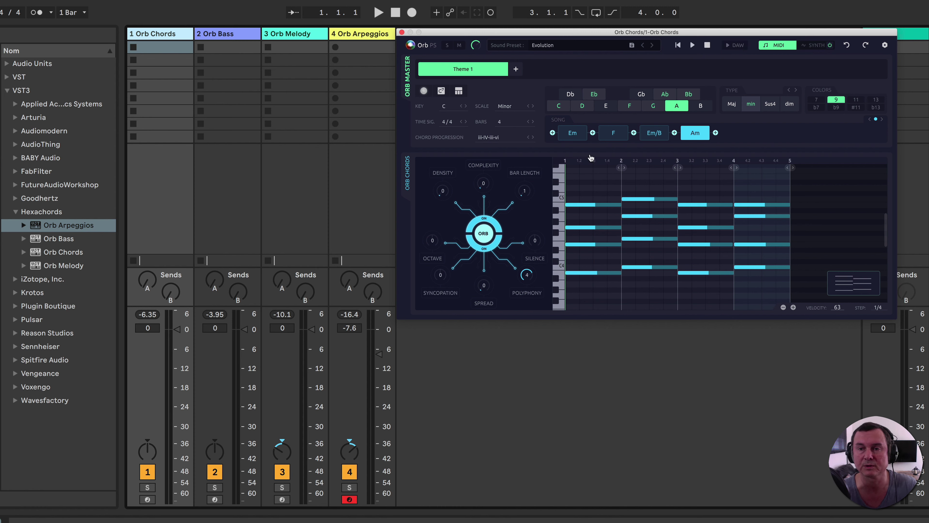
click(447, 45)
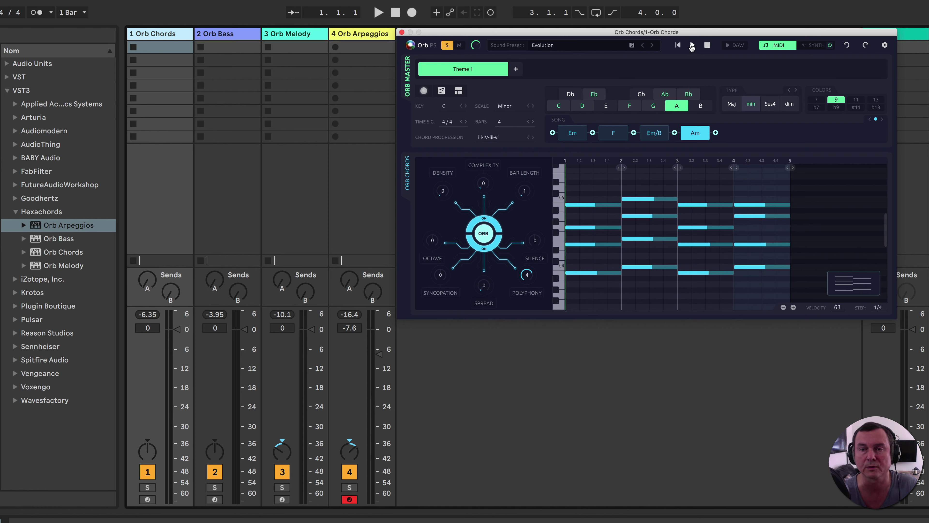
click(691, 45)
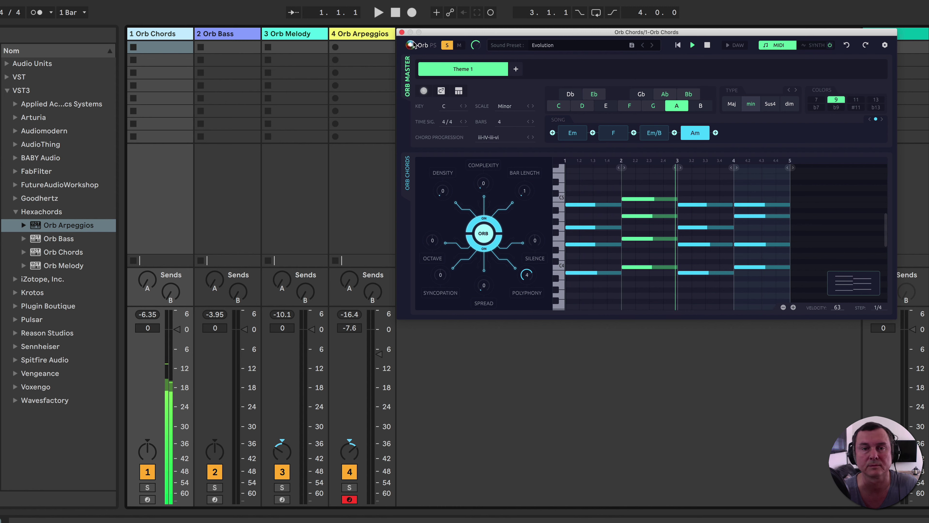
- Clear the solo in Orb Chords and mute it to hear the remaining parts play
click(446, 45)
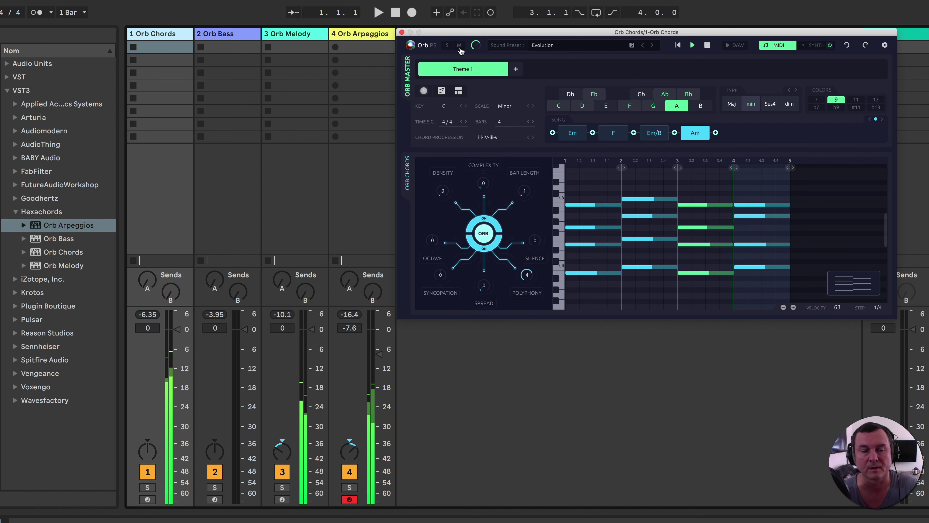
click(459, 45)
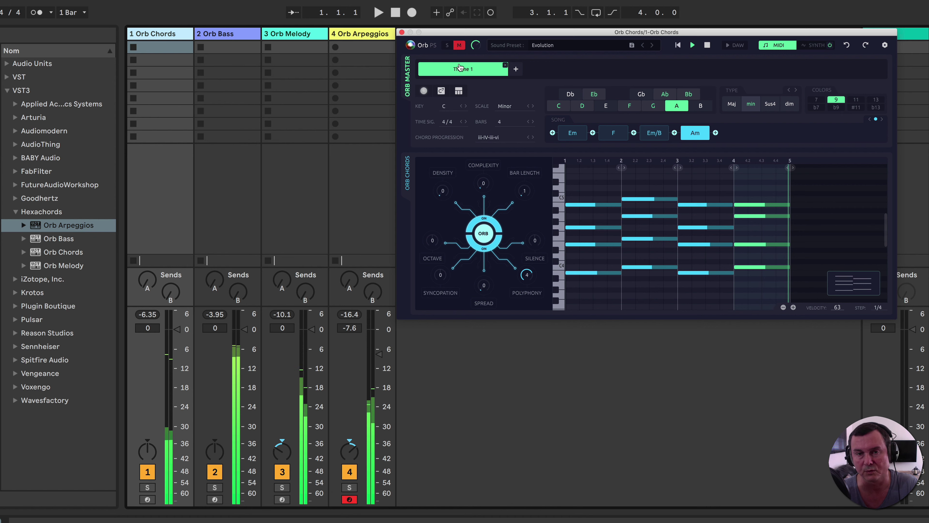
key(space)
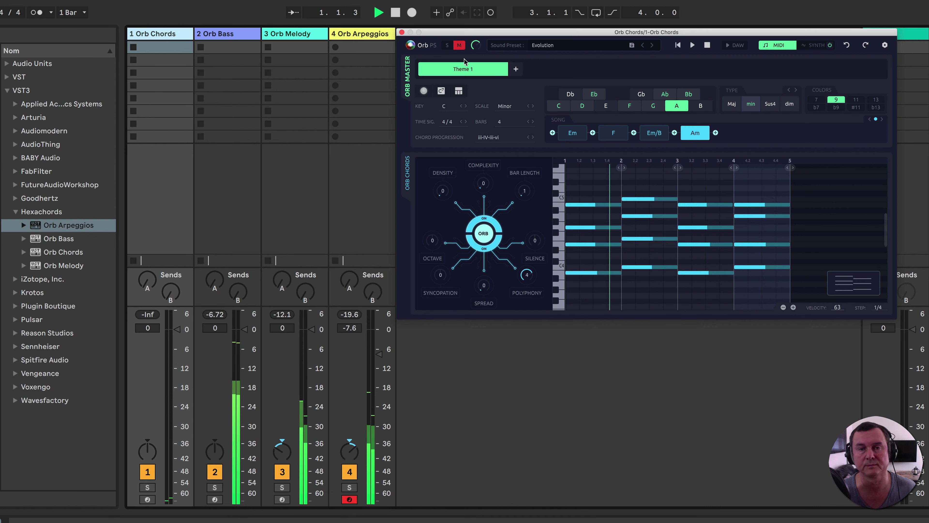
- Solo Orb Bass from within its plugin and listen to the bass line
click(227, 35)
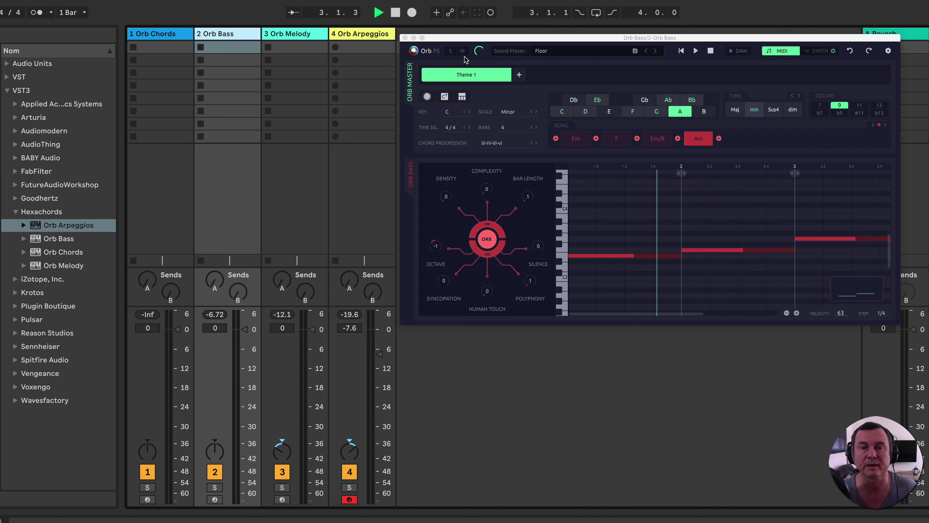
click(450, 51)
click(696, 50)
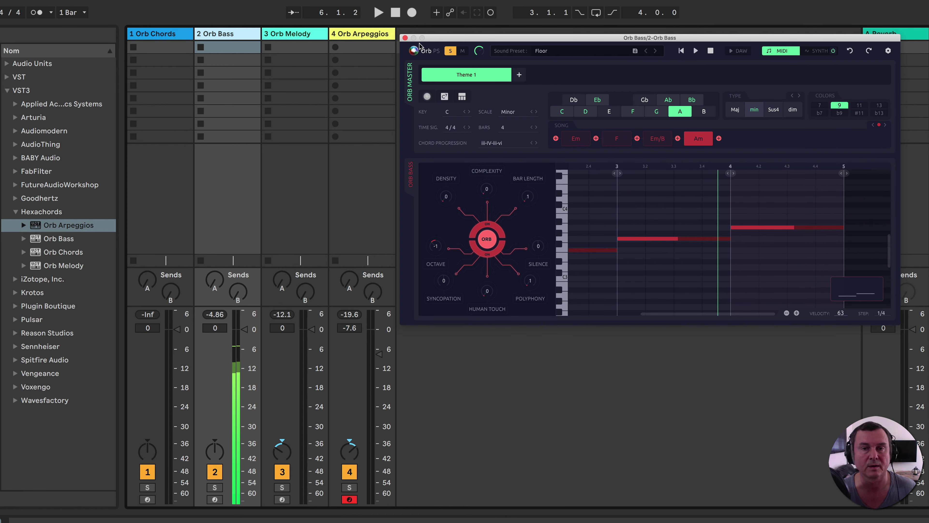
- Unmute Orb Chords and review its Chords sound presets, keeping Evolution
click(183, 34)
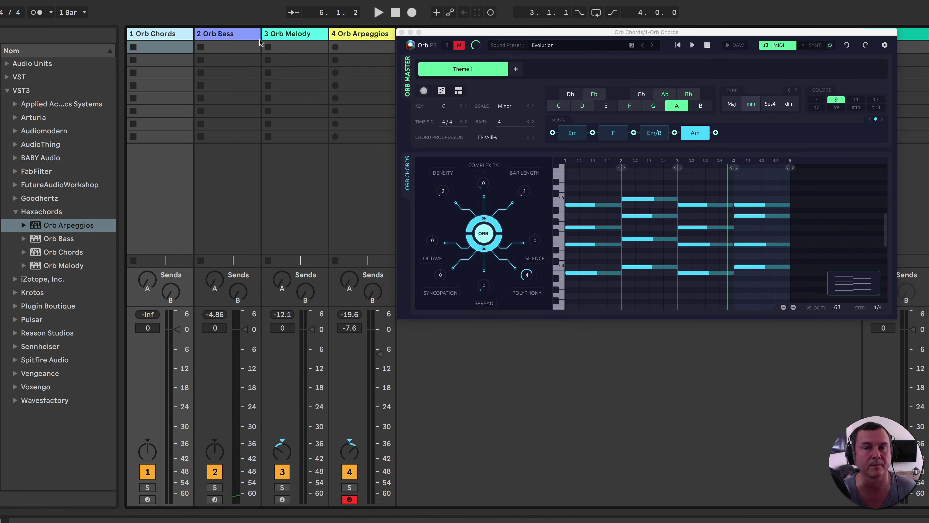
click(455, 48)
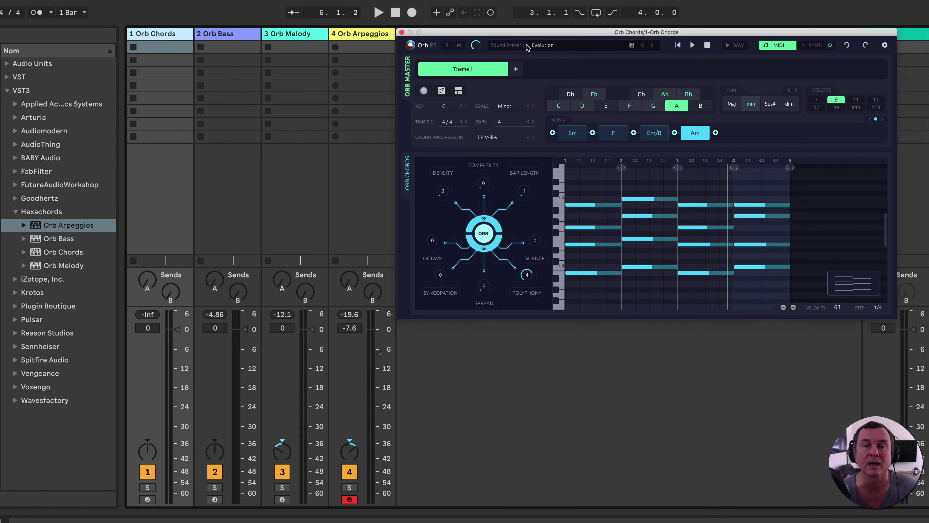
click(560, 48)
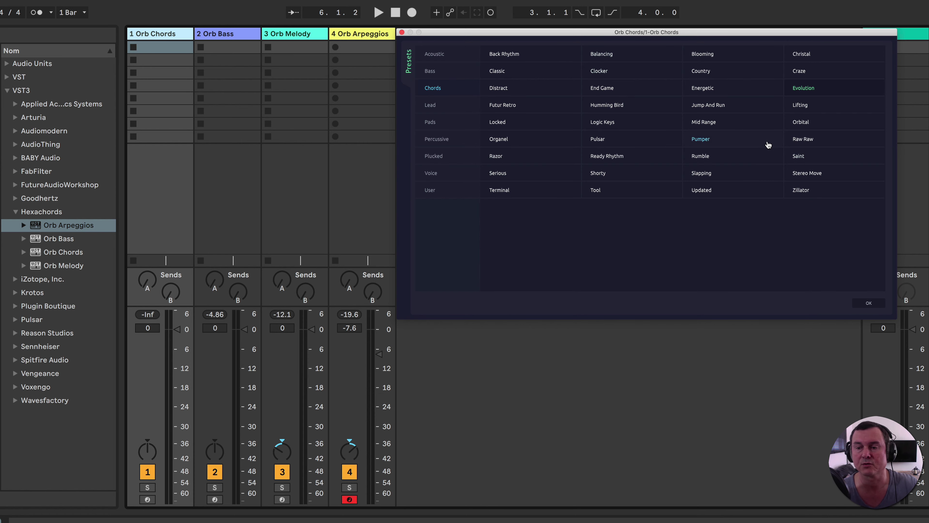
click(869, 303)
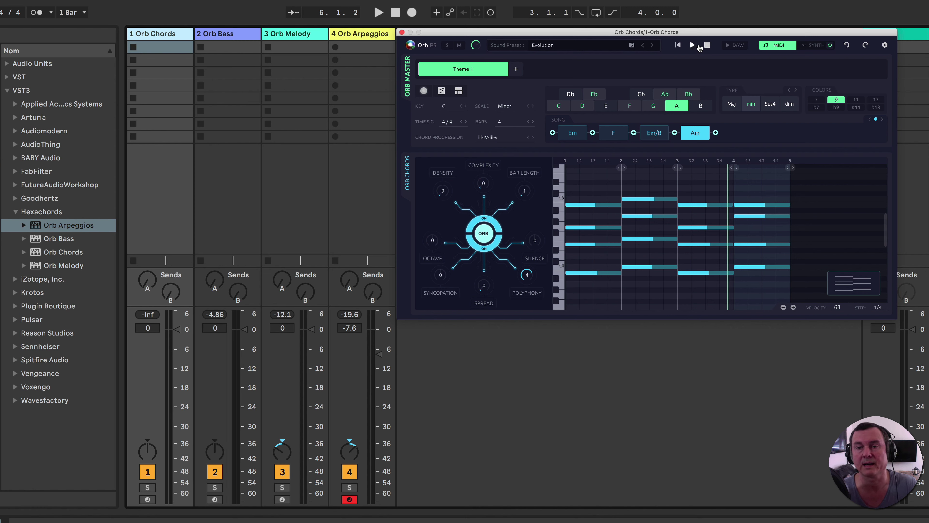
click(678, 46)
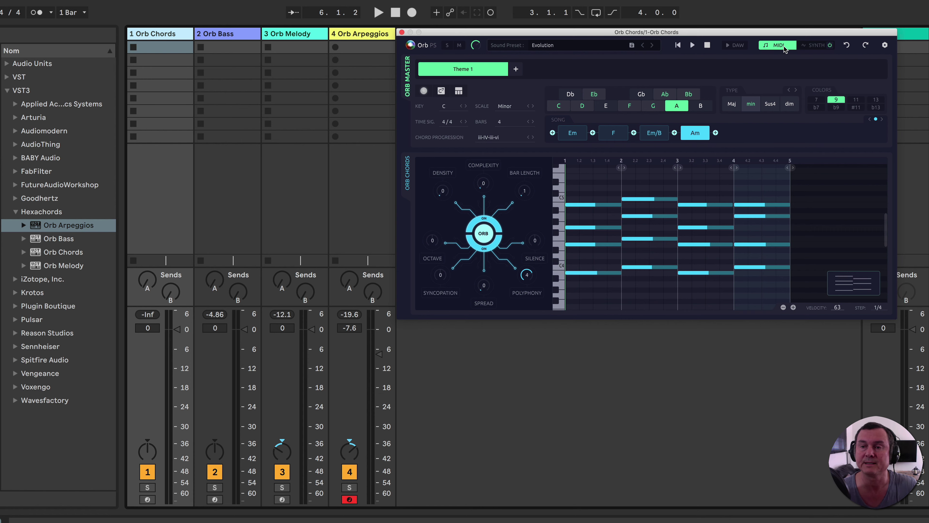
- Compare the MIDI and synth views of Orb Chords, ending on the synth view
click(812, 46)
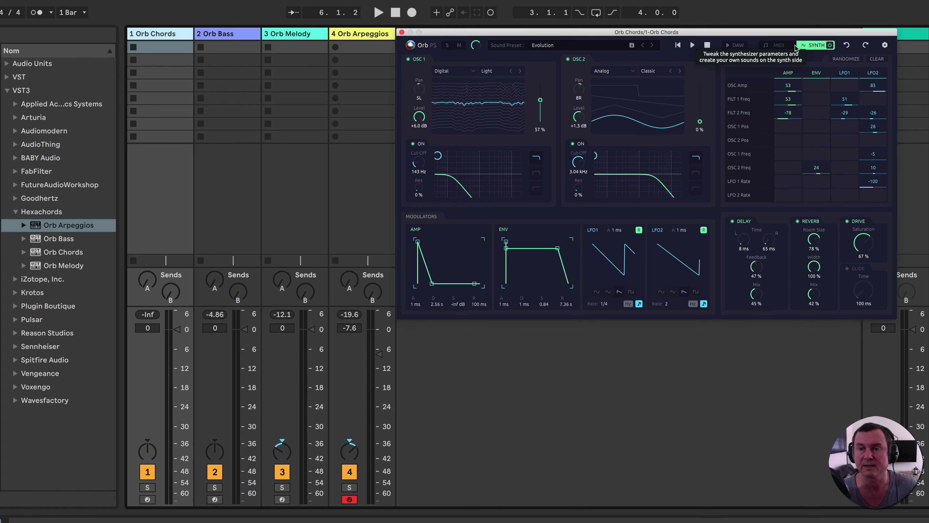
click(782, 45)
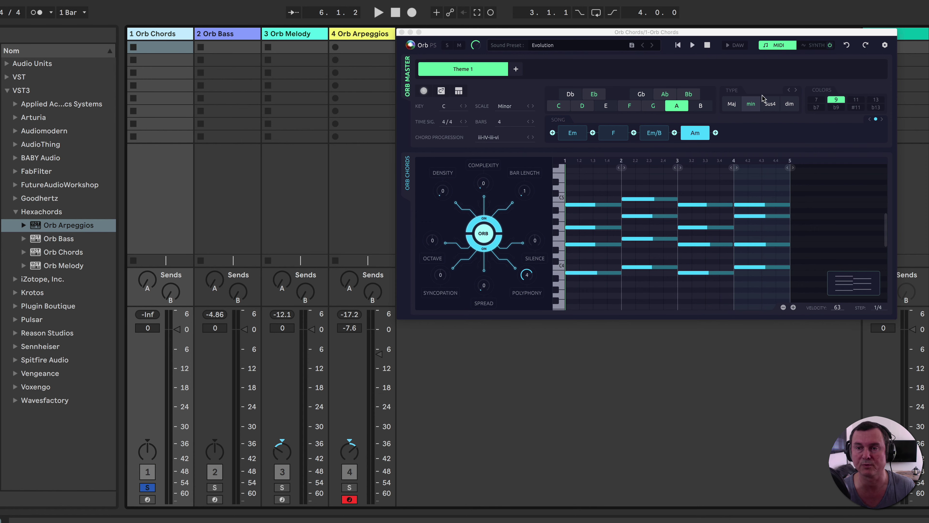
key(s)
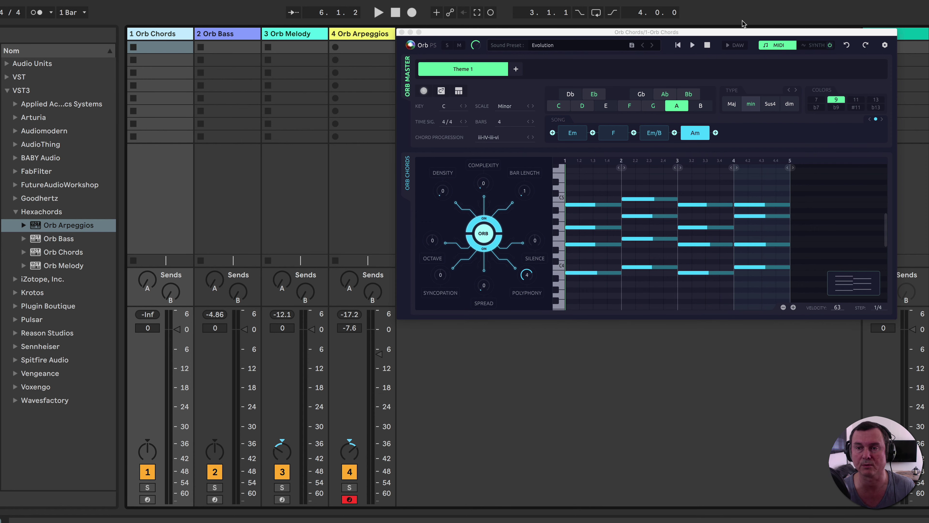
click(755, 57)
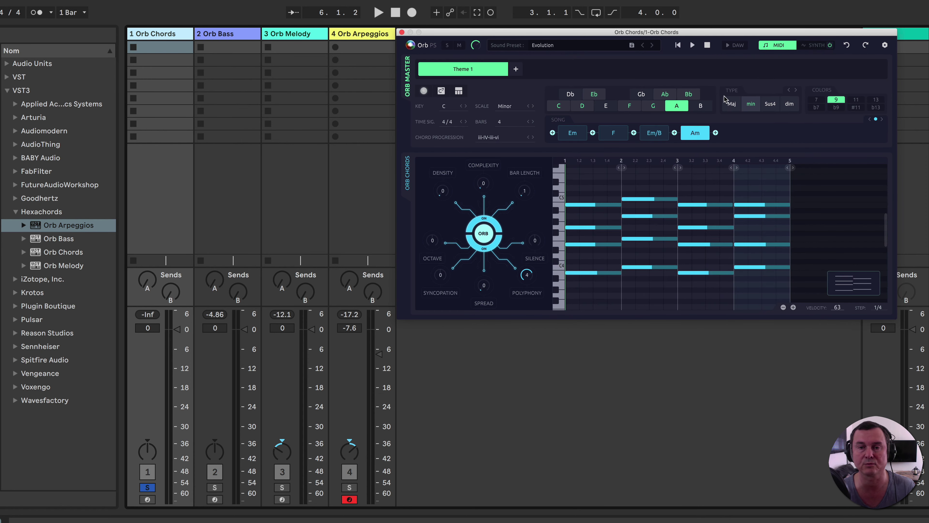
click(814, 45)
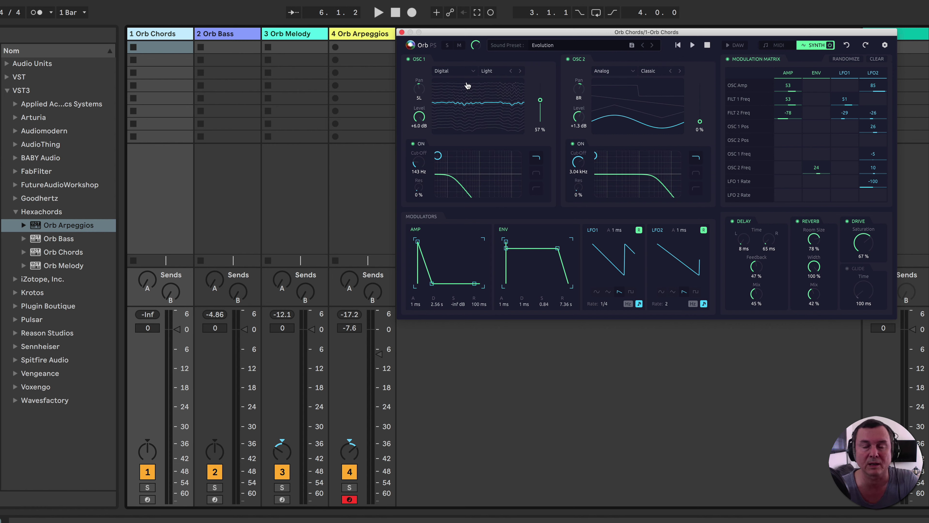
- Switch OSC 1 off and back on, and set its wavetable position to 63%
click(409, 59)
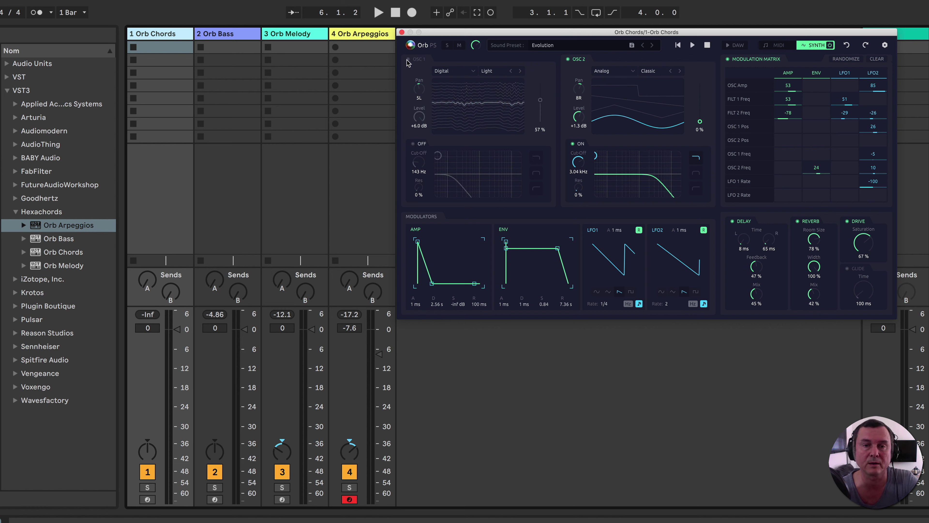
click(408, 59)
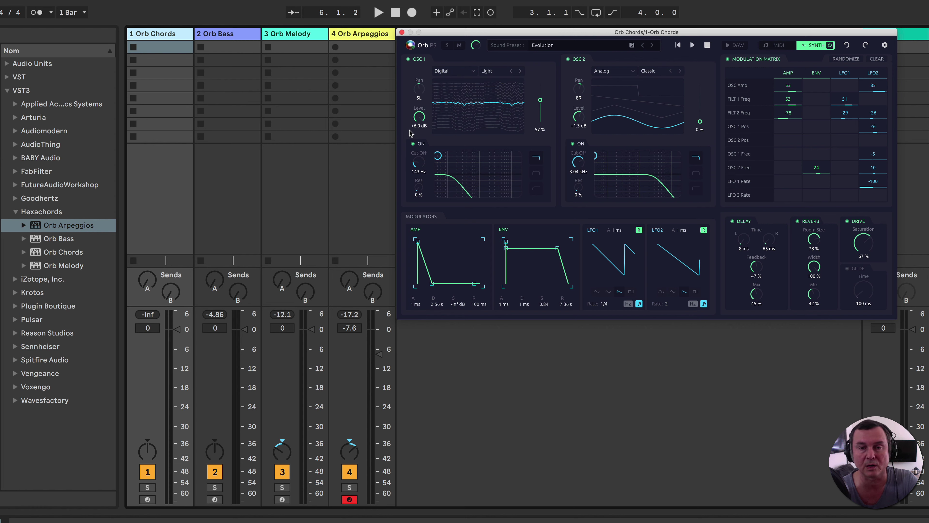
mouse_move(541, 103)
mouse_down()
mouse_move(540, 119)
mouse_move(540, 84)
mouse_move(540, 113)
mouse_move(541, 87)
mouse_move(540, 98)
mouse_up()
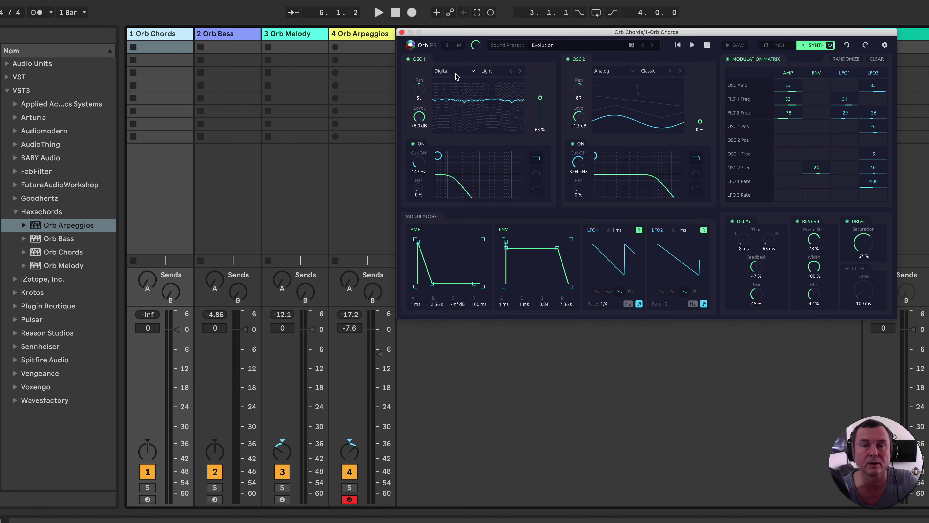
- Examine OSC 1's wavetable categories and the list of Digital wavetables, keeping Light selected
click(454, 71)
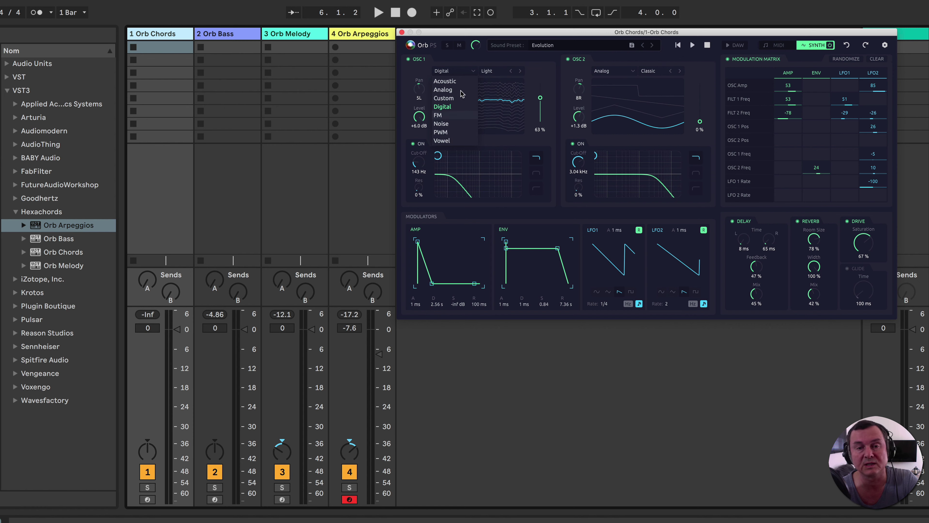
click(494, 71)
click(450, 72)
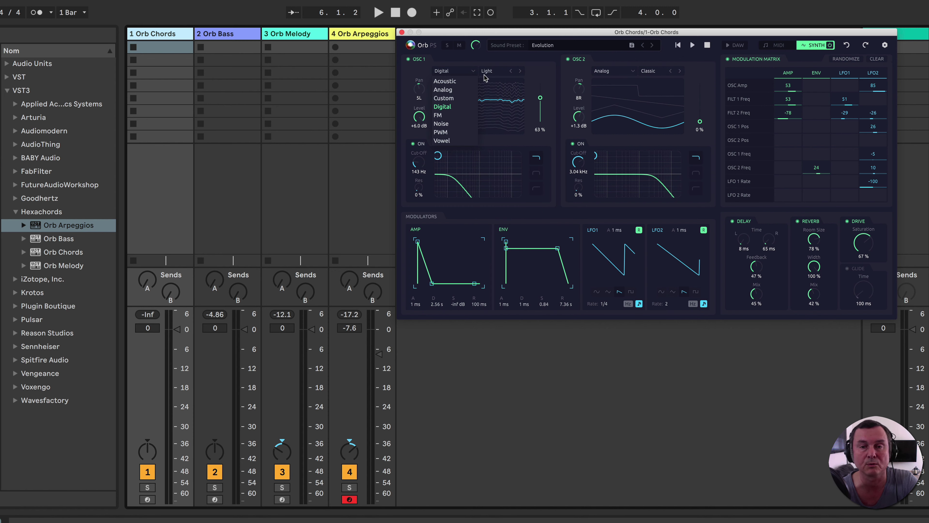
click(491, 73)
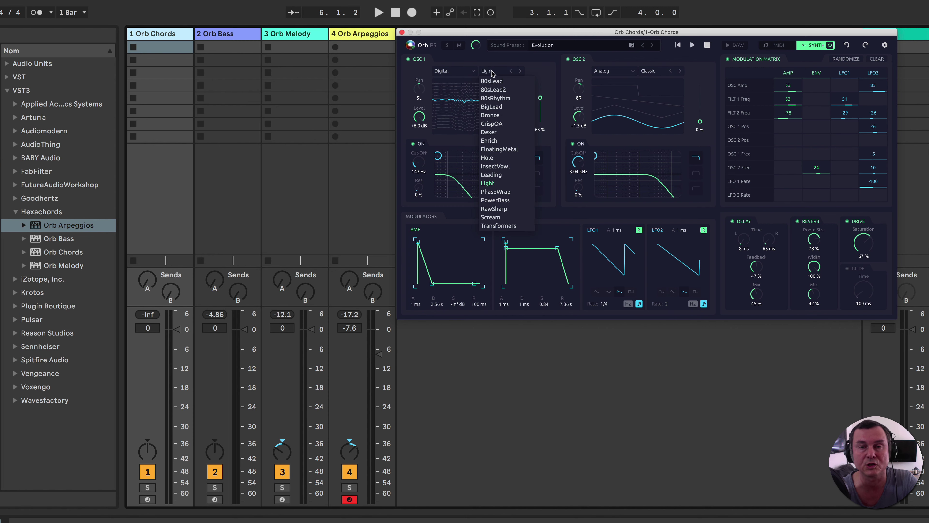
click(534, 70)
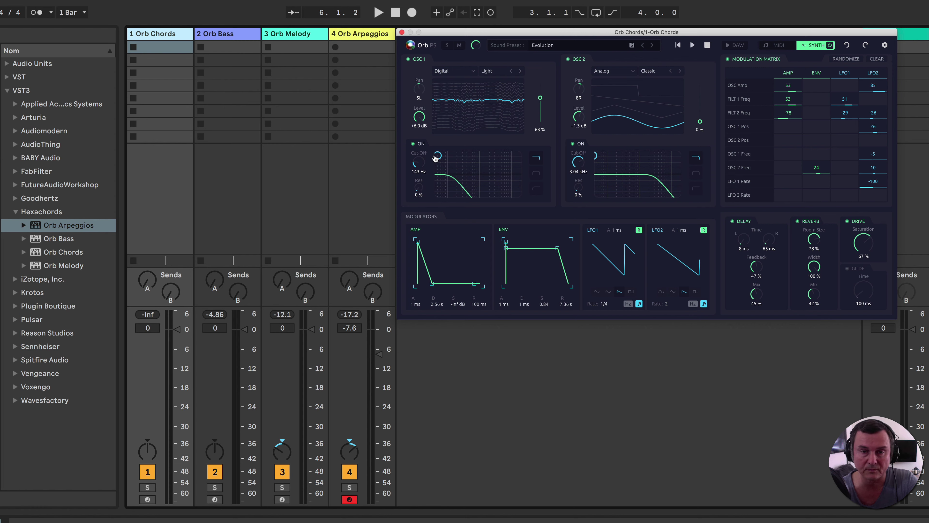
- Set OSC 1's filter to 825 Hz cutoff and 46% resonance, and the AMP attack to 278 ms with the Orb Chords track armed
drag(435, 158, 421, 192)
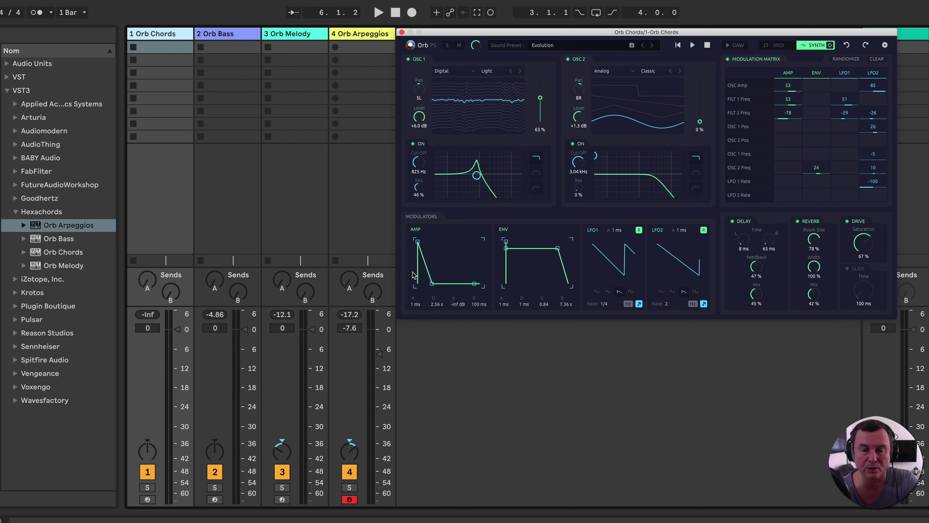
drag(417, 243, 435, 241)
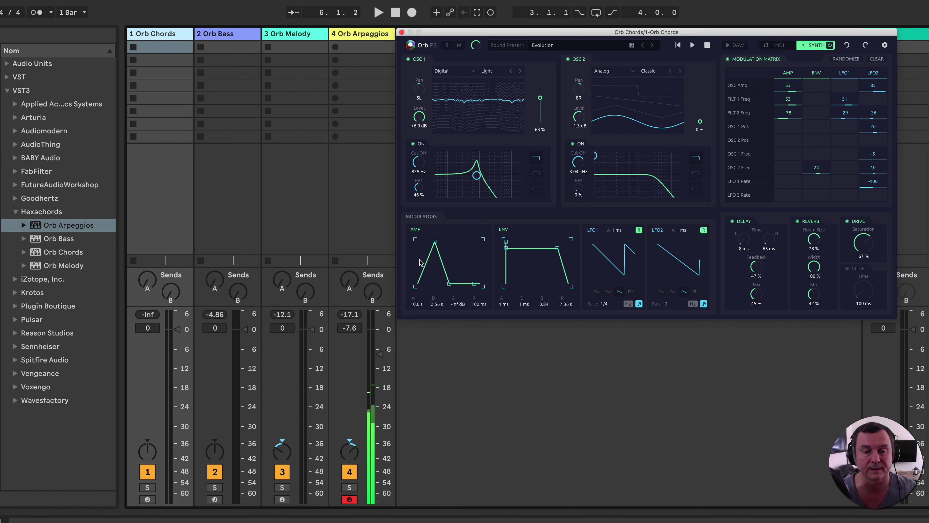
click(148, 499)
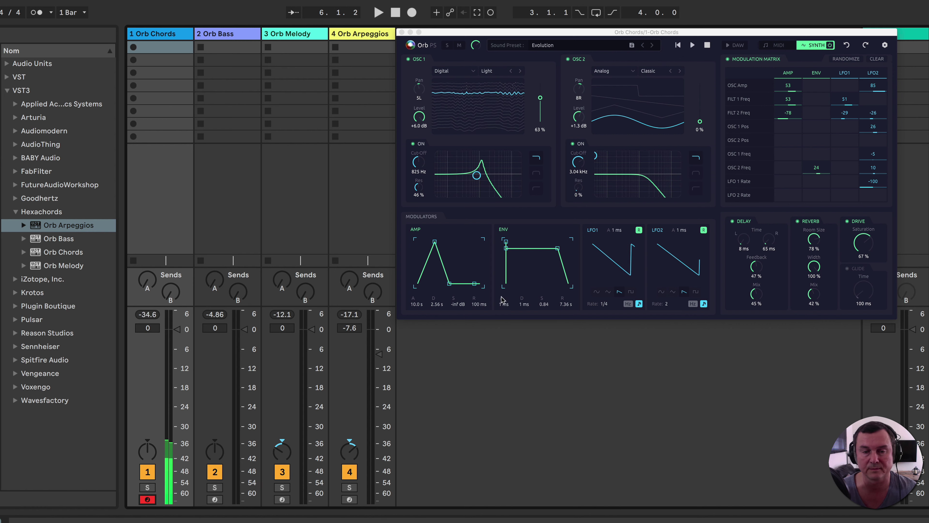
mouse_move(434, 242)
mouse_down()
mouse_move(407, 252)
mouse_move(428, 242)
mouse_up()
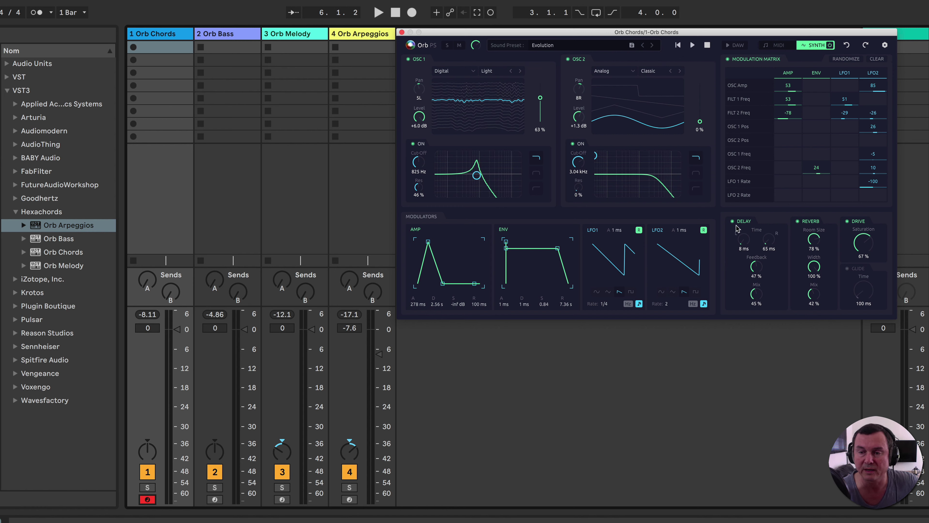
- Switch the Glide effect on and back off in Orb Chords
click(848, 270)
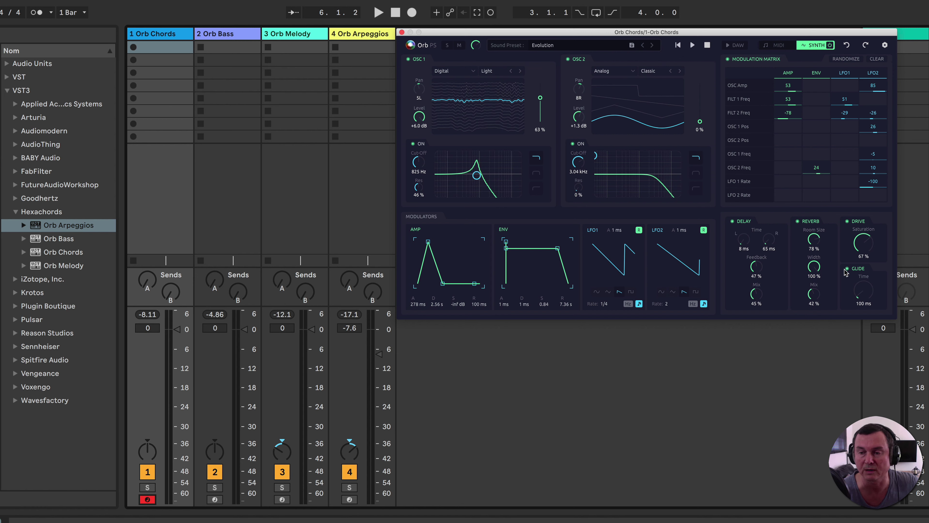
click(847, 270)
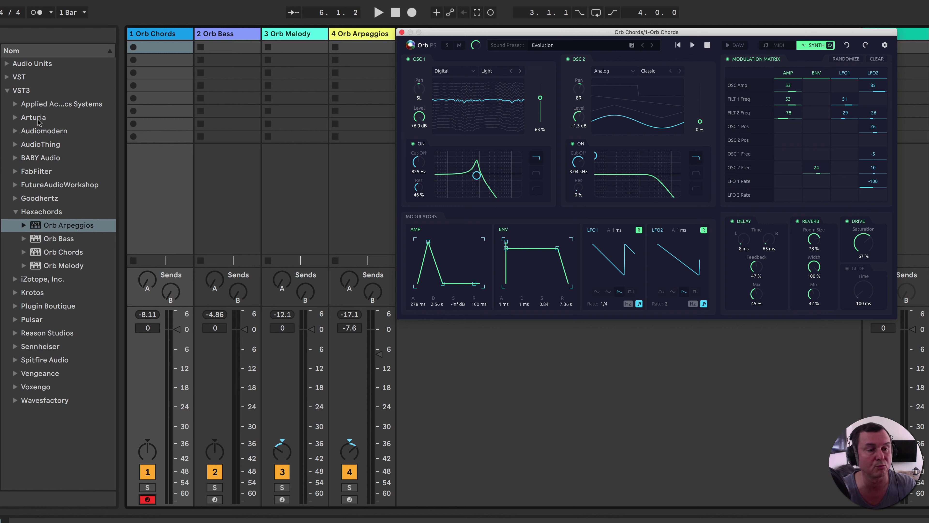
- Look through Live's sound categories and built-in instruments in the browser, returning to the plug-in list
click(1, 77)
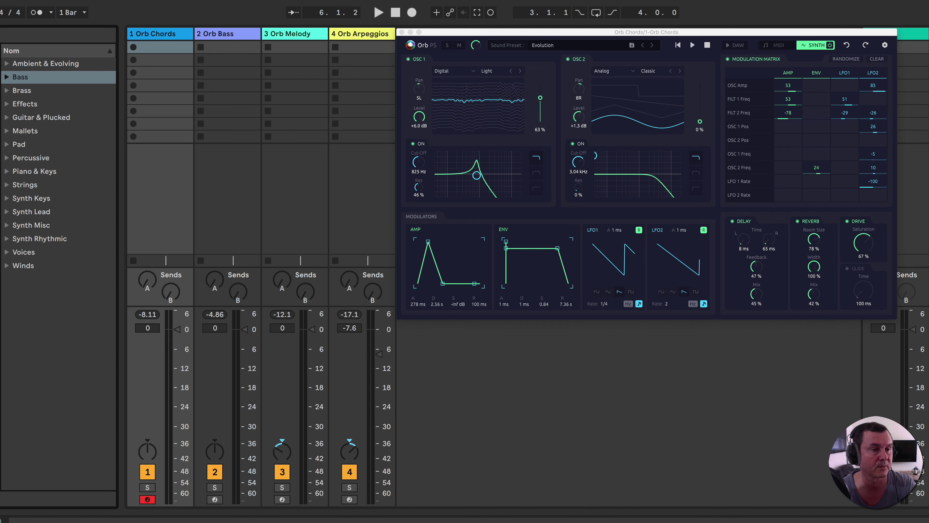
click(1, 170)
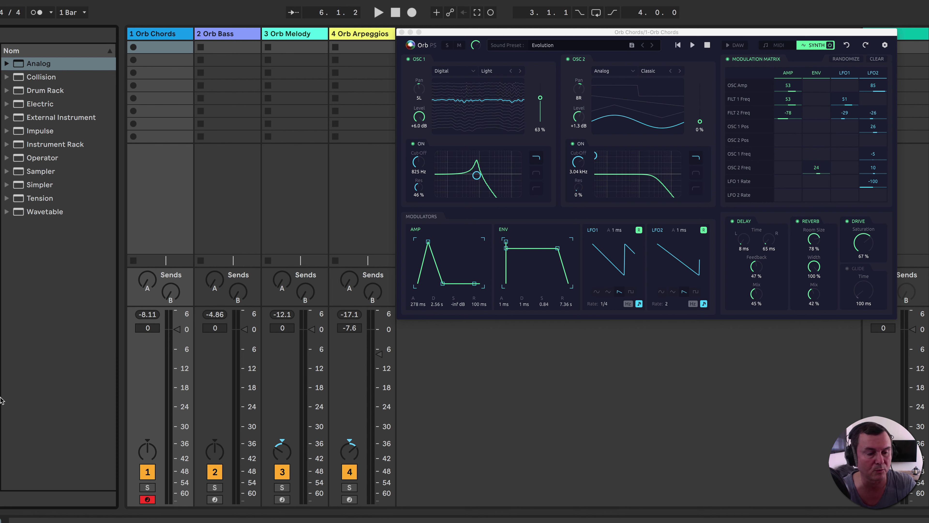
click(1, 206)
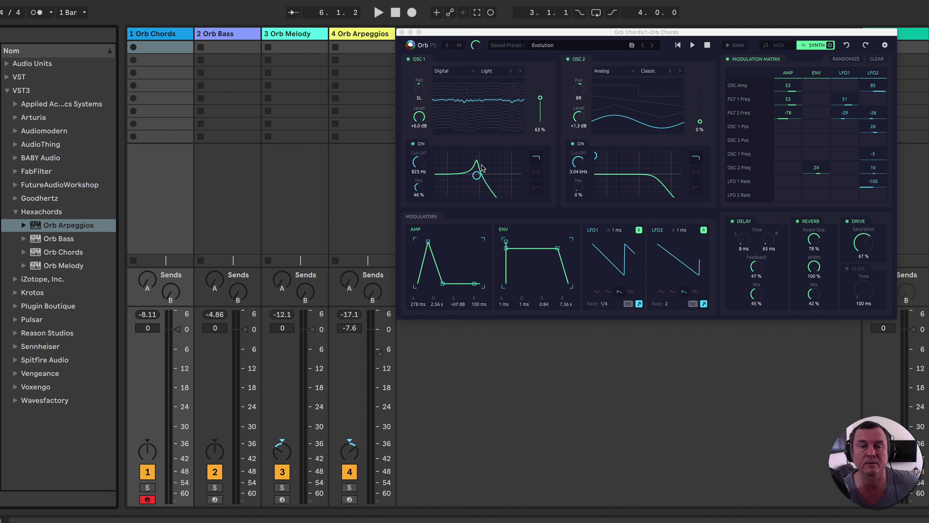
- Set OSC 1's wavetable position to 38% and its filter to 99.3 Hz with 43% resonance, clearing LFO1's modulation of both filter frequencies
drag(537, 104, 539, 112)
drag(472, 178, 458, 180)
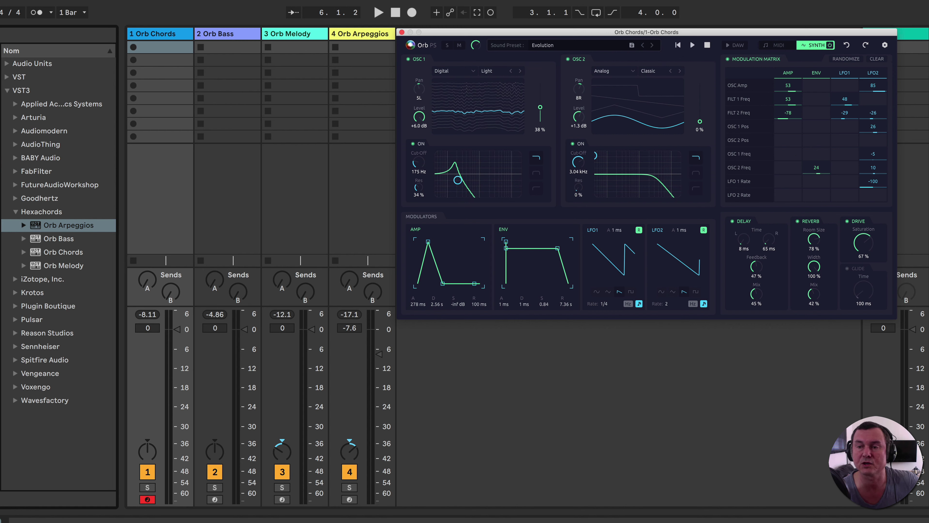
double_click(850, 98)
double_click(841, 112)
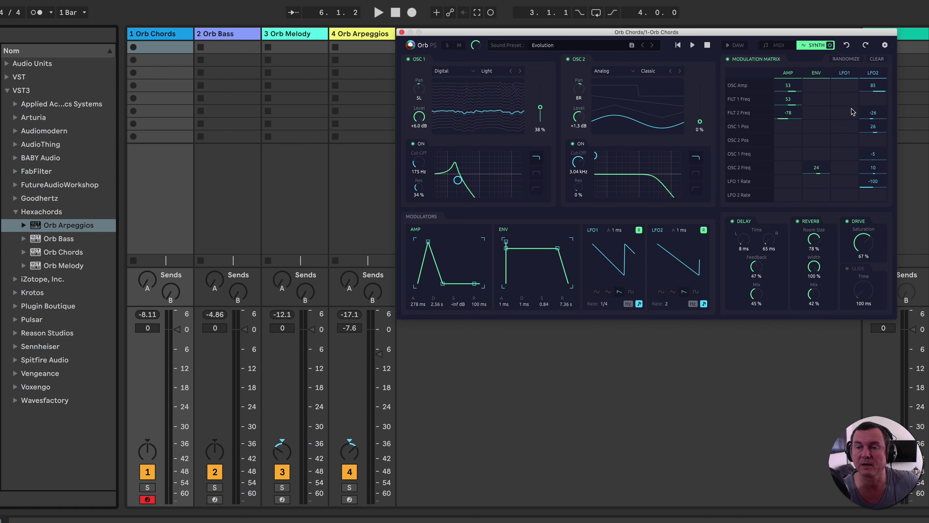
mouse_move(458, 181)
mouse_down()
mouse_move(485, 180)
mouse_move(451, 177)
mouse_up()
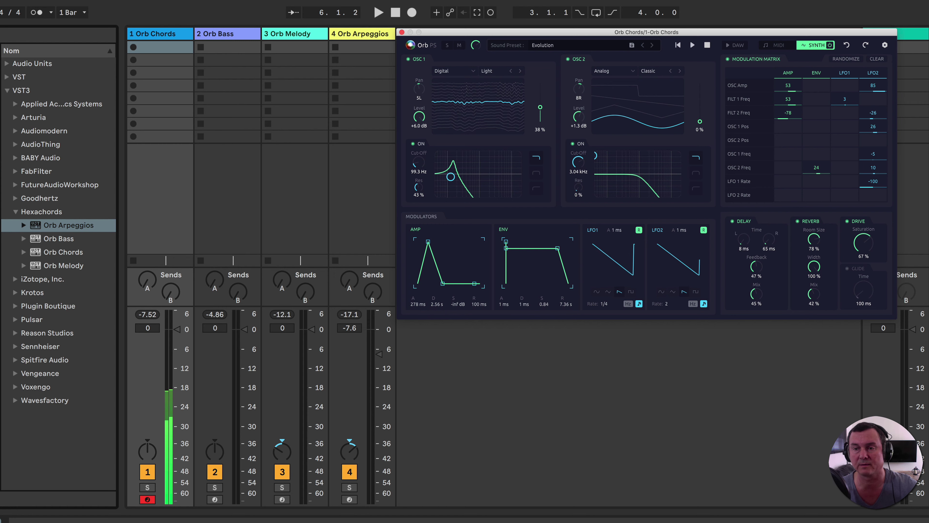
- Set LFO1's modulation to 61 on FILT 1 Freq and 42 on FILT 2 Freq, and switch its rate to Hz and back to BPM sync
drag(850, 98, 850, 75)
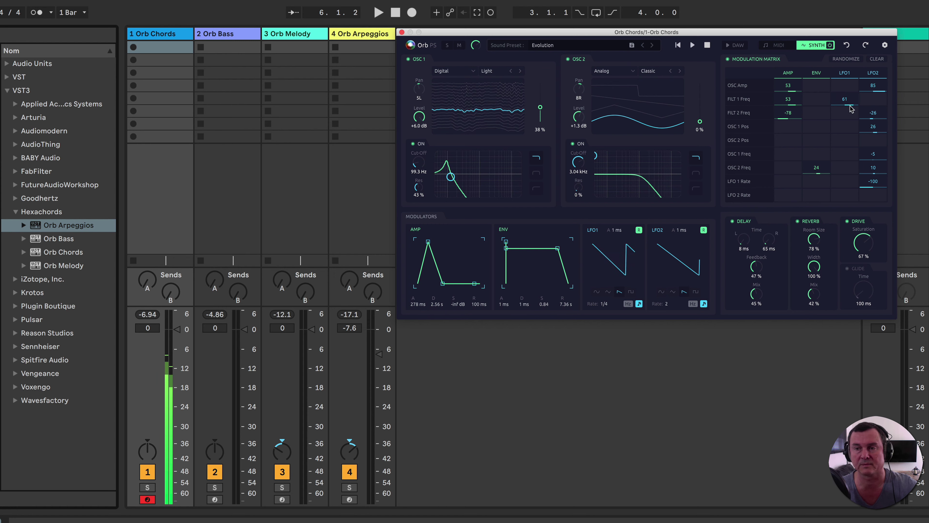
drag(847, 113, 846, 101)
click(628, 303)
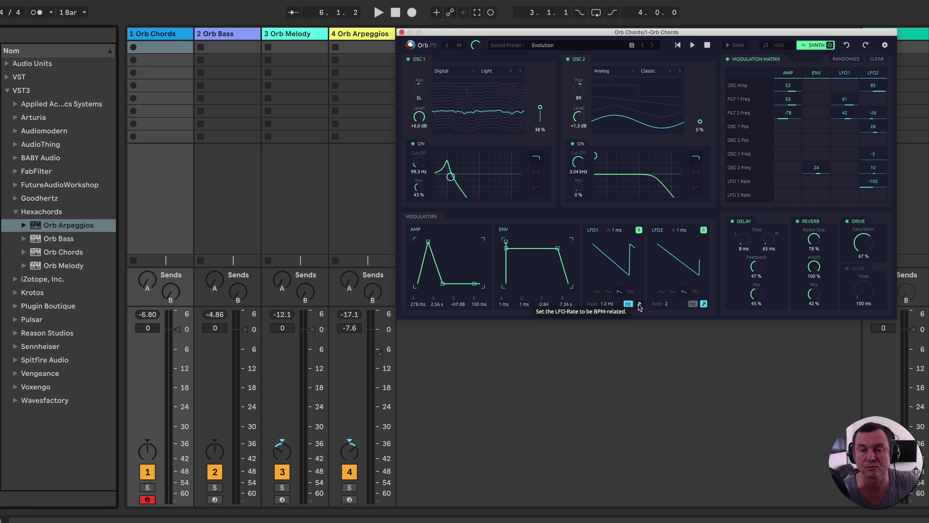
click(639, 304)
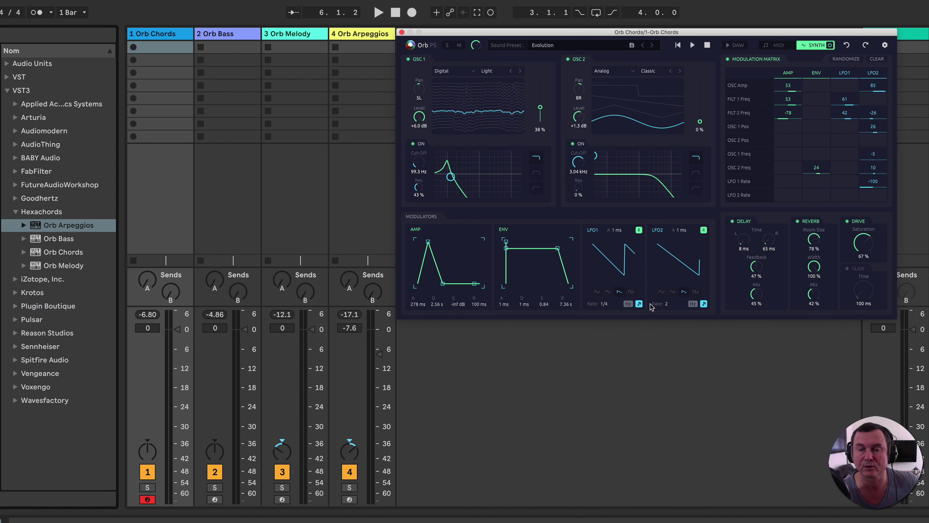
click(639, 231)
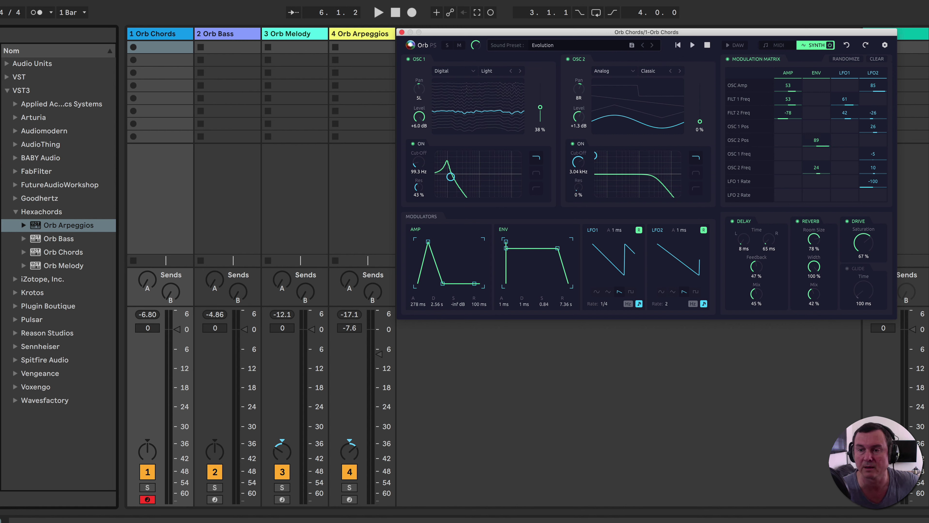
- Give ENV 10.0 s attack and decay and 0.74 sustain, modulating OSC 2 Pos at 100, and route LFO1 to OSC 1 Pos
drag(505, 252, 523, 243)
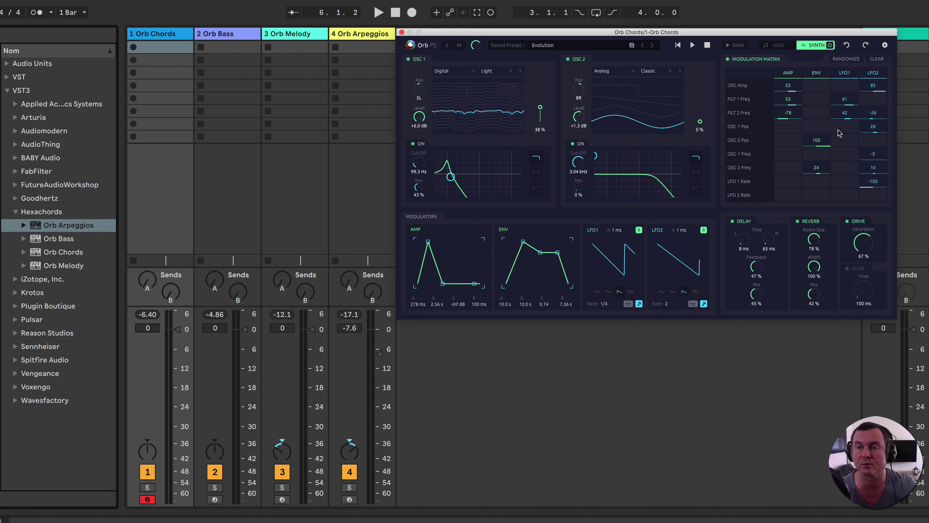
drag(839, 133, 839, 130)
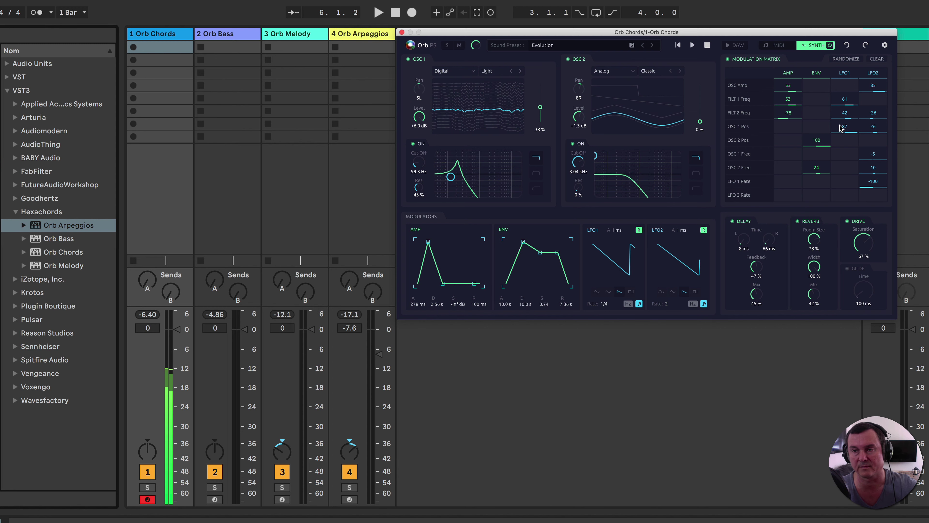
- Randomize the modulation matrix twice
click(843, 60)
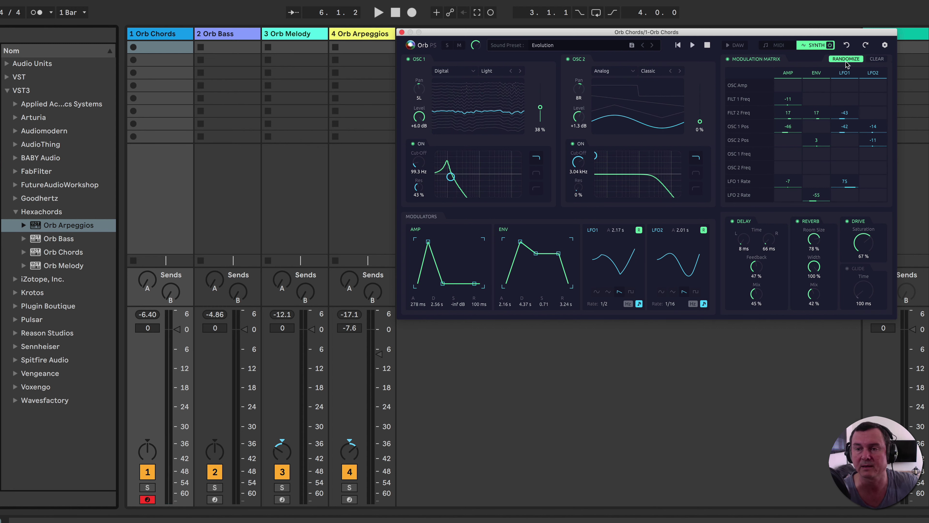
click(846, 60)
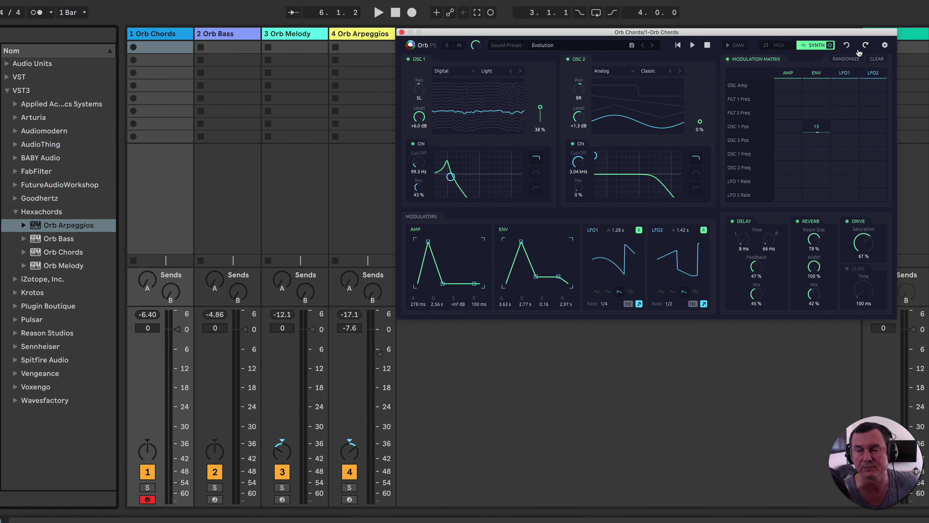
- Switch Orb Chords from the synth to the MIDI view and check the plugin's About information
click(885, 47)
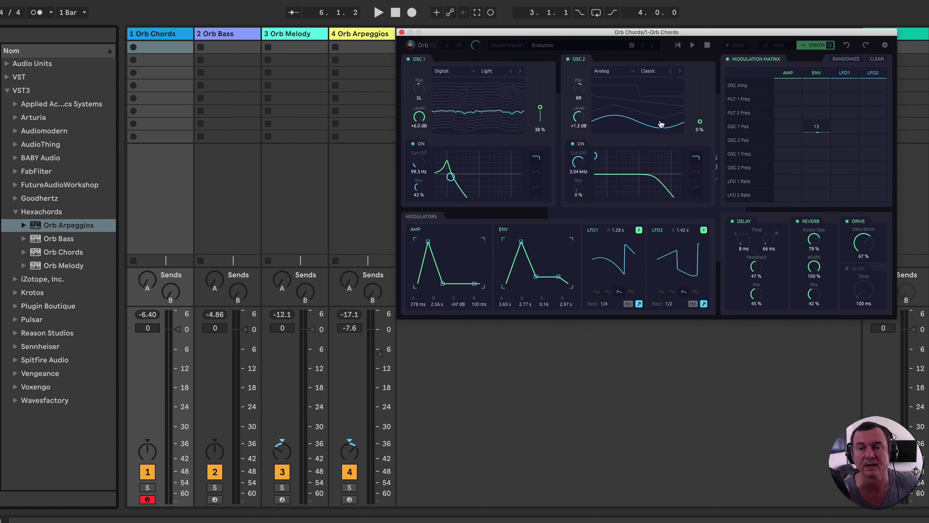
click(886, 45)
click(886, 45)
click(886, 45)
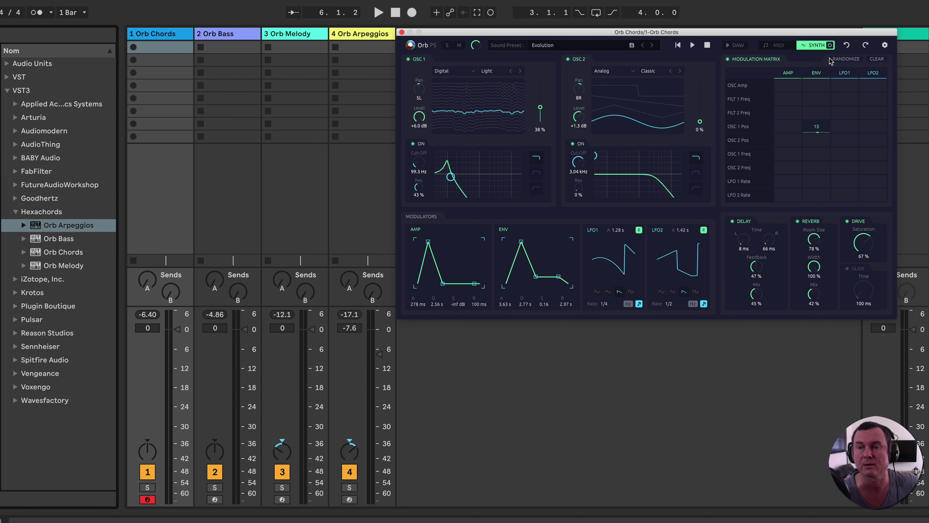
click(778, 46)
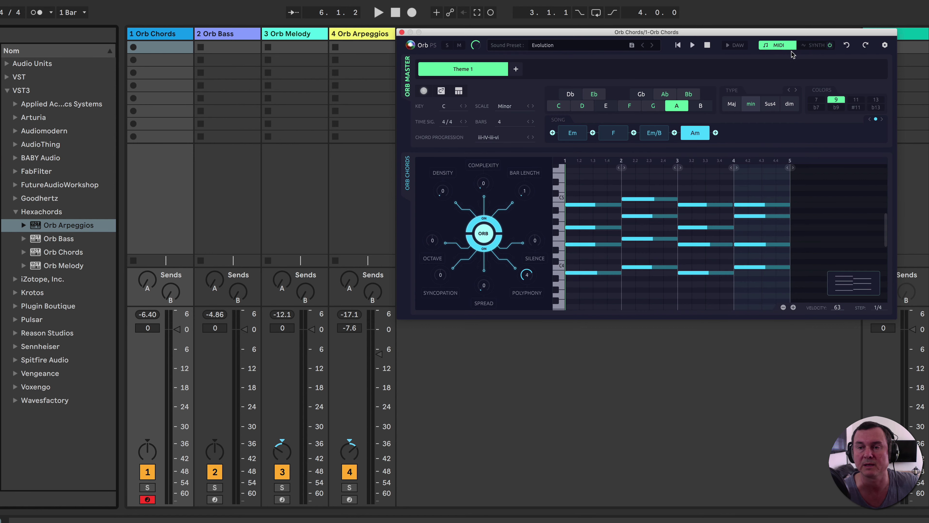
click(885, 45)
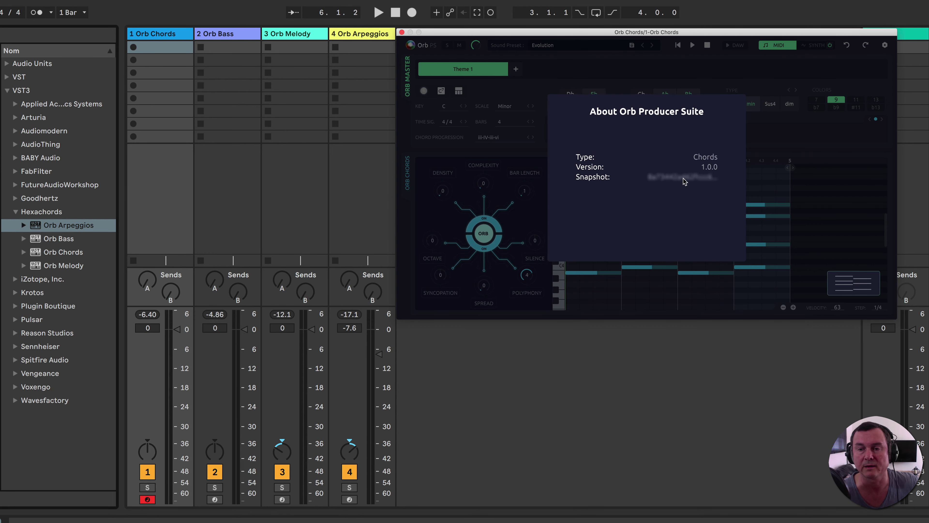
click(698, 202)
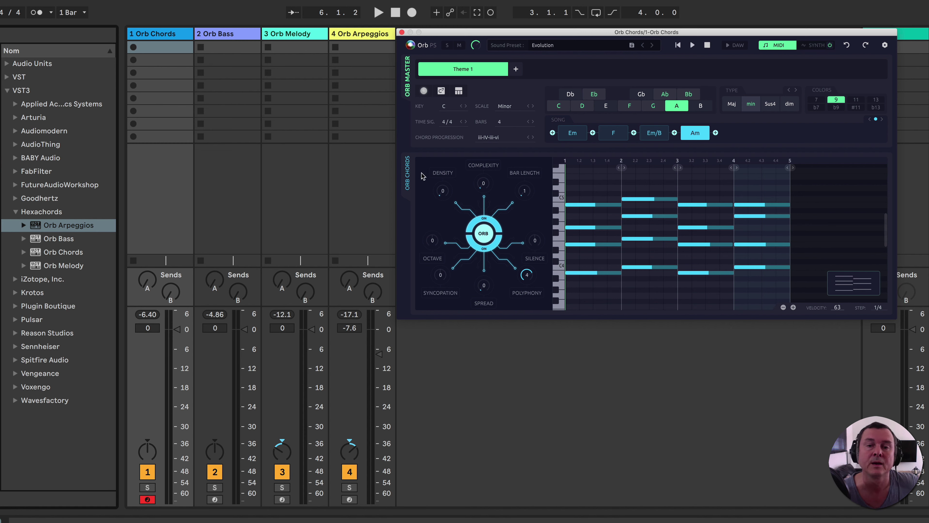
- Add a second theme in Orb Chords and delete it again
click(516, 70)
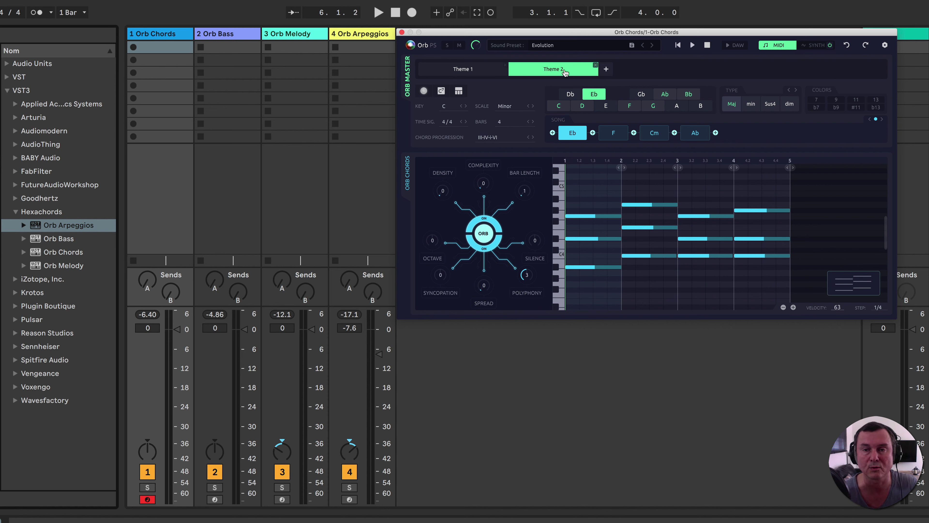
click(594, 69)
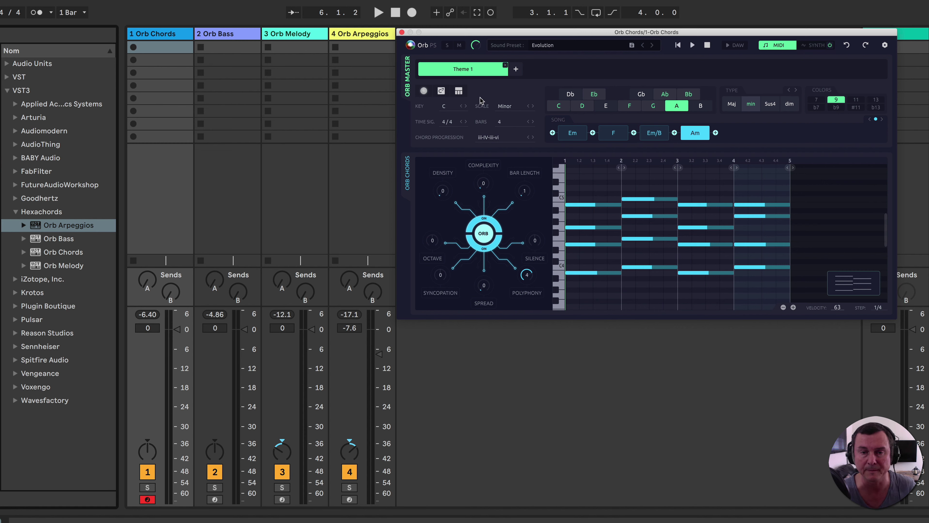
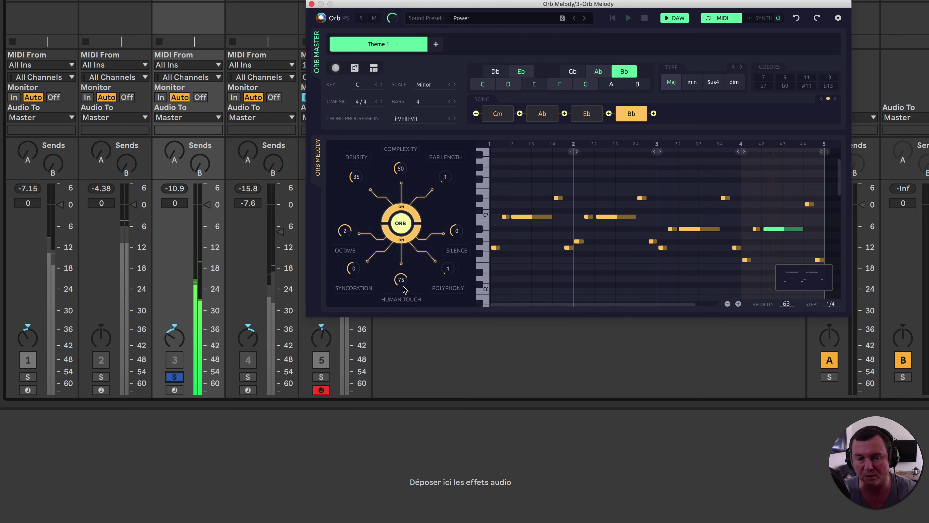
- Set Orb Melody's Human Touch to 50 and take its track out of solo
drag(401, 283, 405, 304)
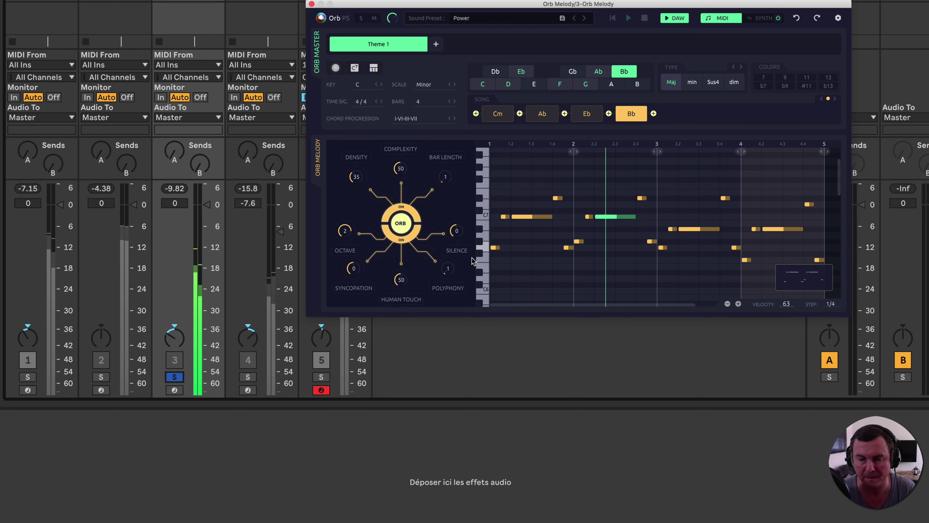
click(171, 378)
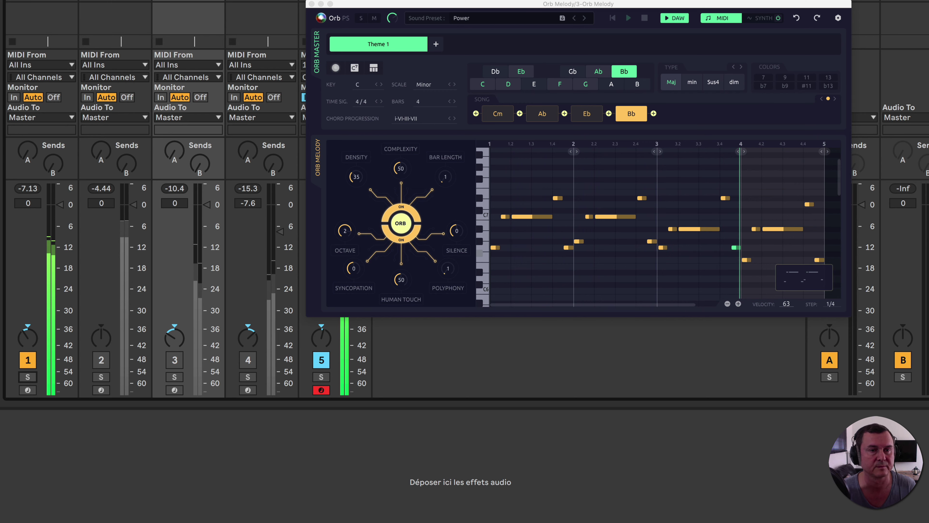
- View the patterns of Orb Chords, Orb Bass, Orb Melody and Orb Arpeggios by selecting each track in turn
click(32, 234)
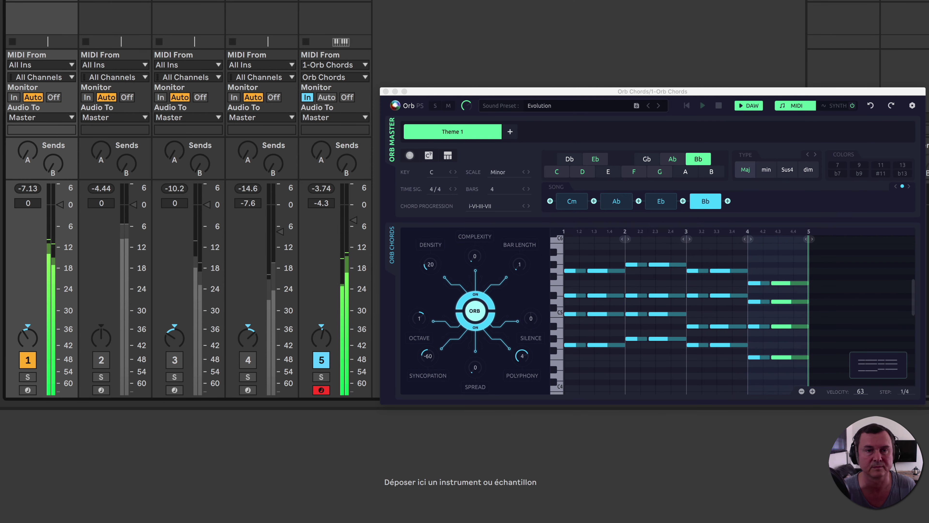
click(104, 242)
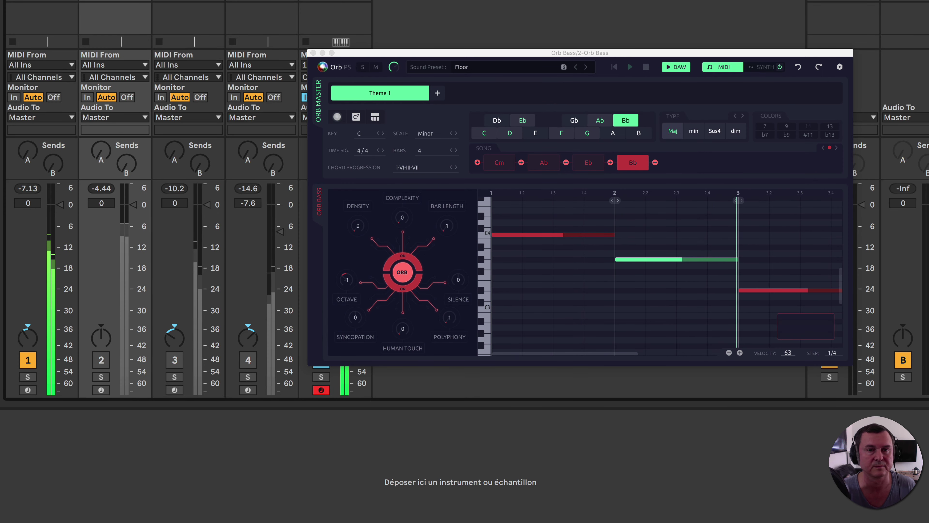
click(178, 240)
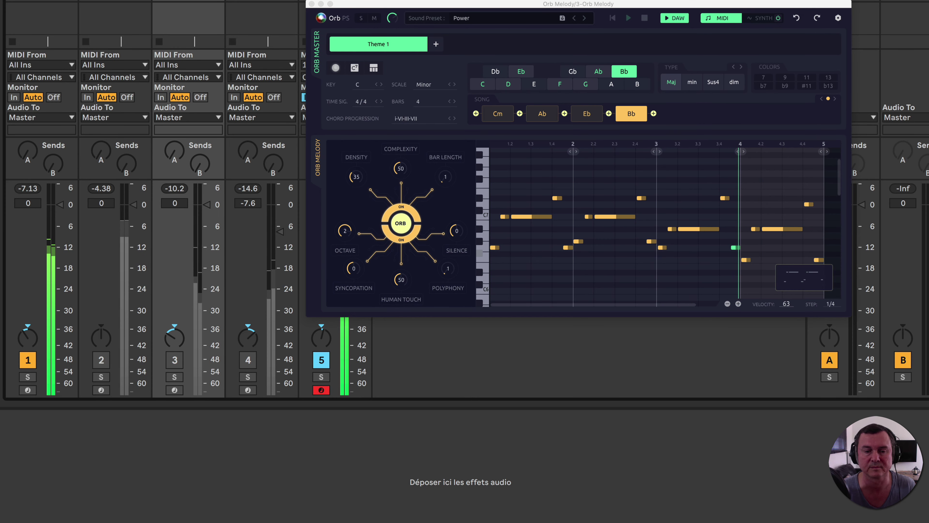
click(251, 240)
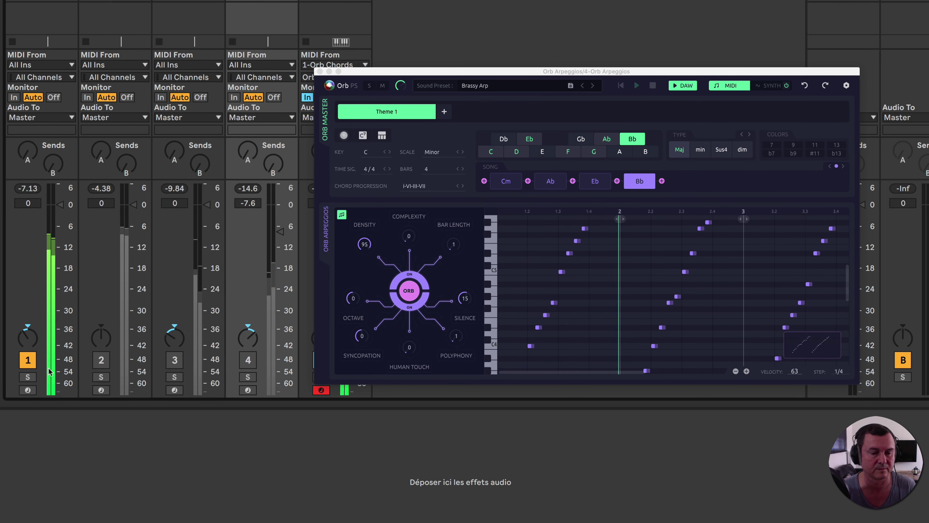
- Turn the Orb Bass, Orb Melody and Orb Arpeggios tracks back on and move the Orb Arpeggios window clear of the mixer
click(101, 360)
click(174, 359)
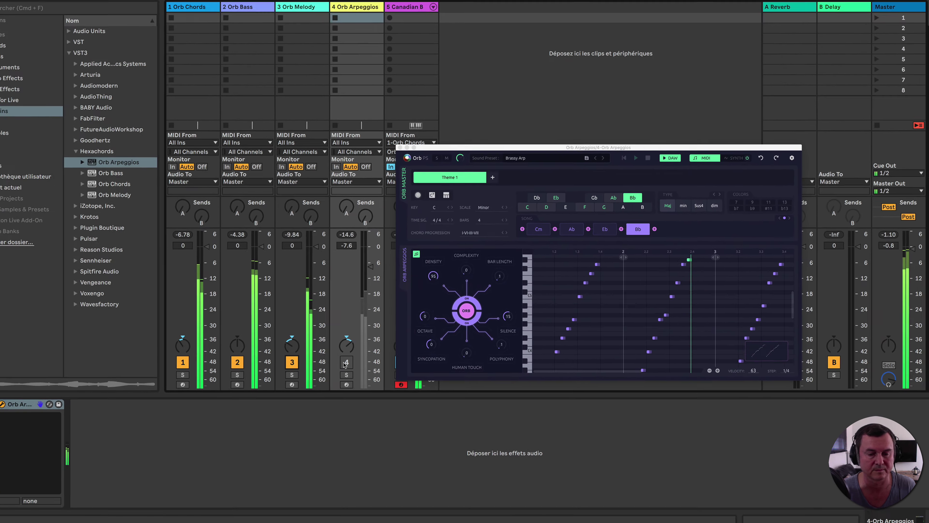
click(346, 362)
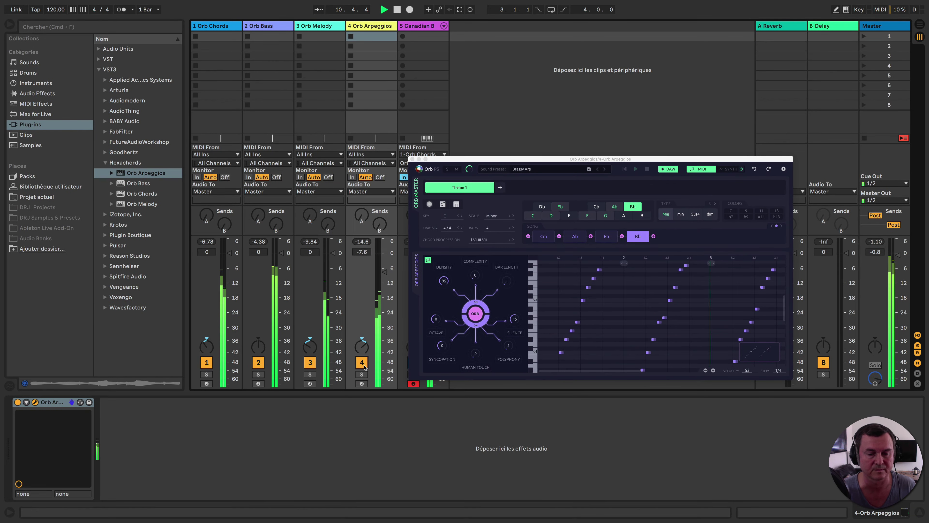
drag(510, 151, 559, 210)
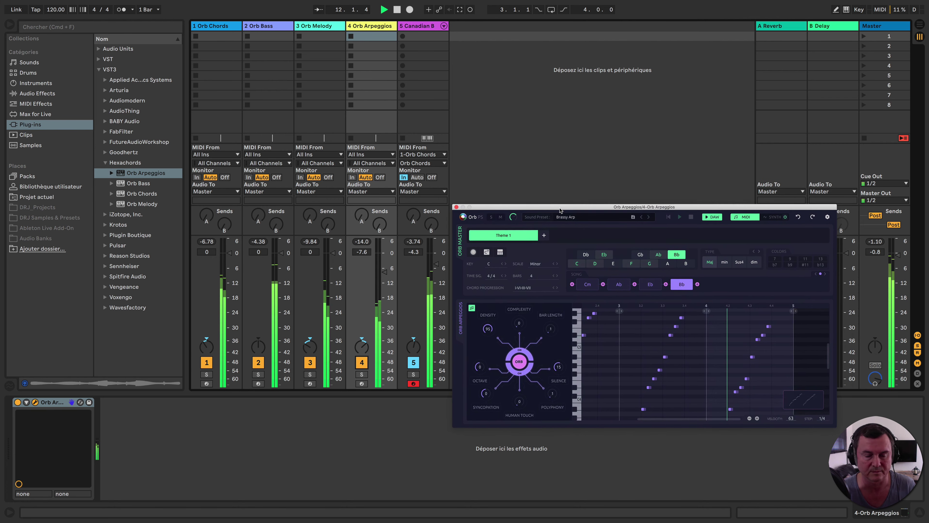
- Solo the Orb Bass track and play it back
click(258, 374)
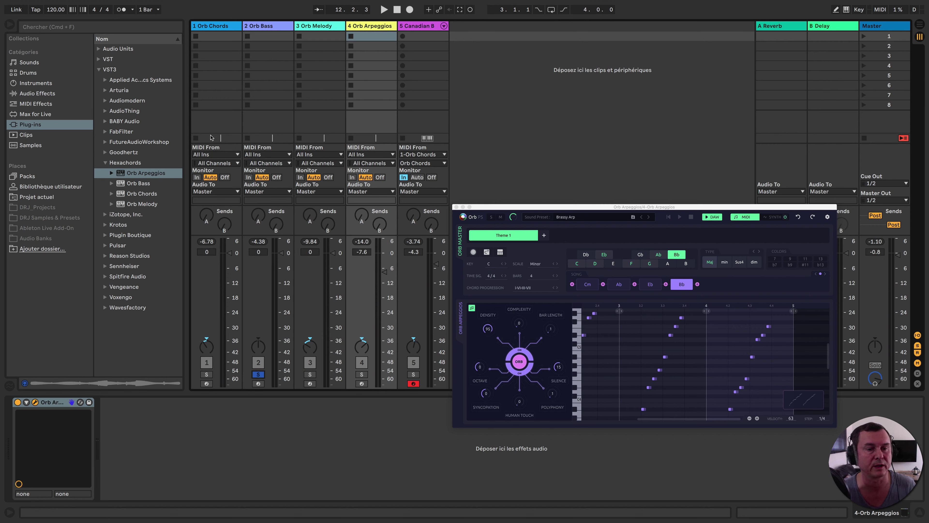
key(space)
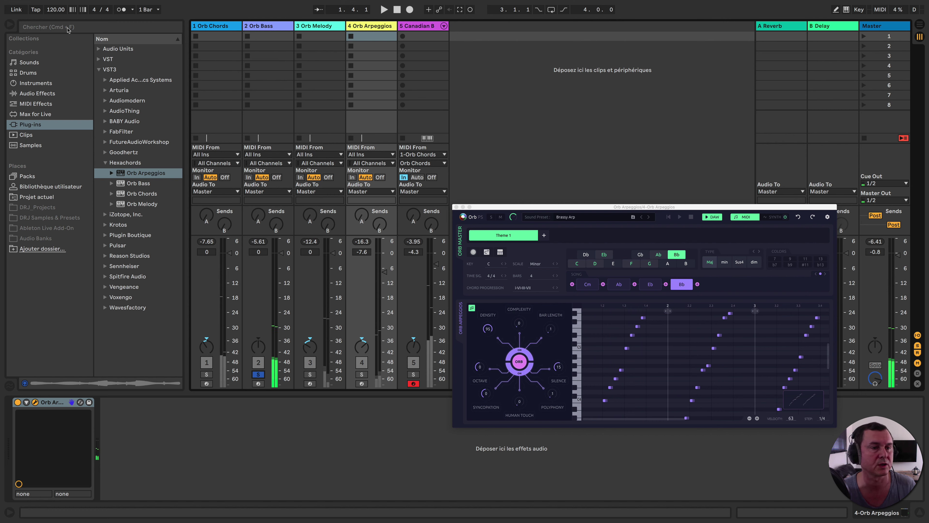
- Preview presets in Live's Bass sounds category, including Agressive Bass, Bass Azimuth and Bass Grande
click(86, 62)
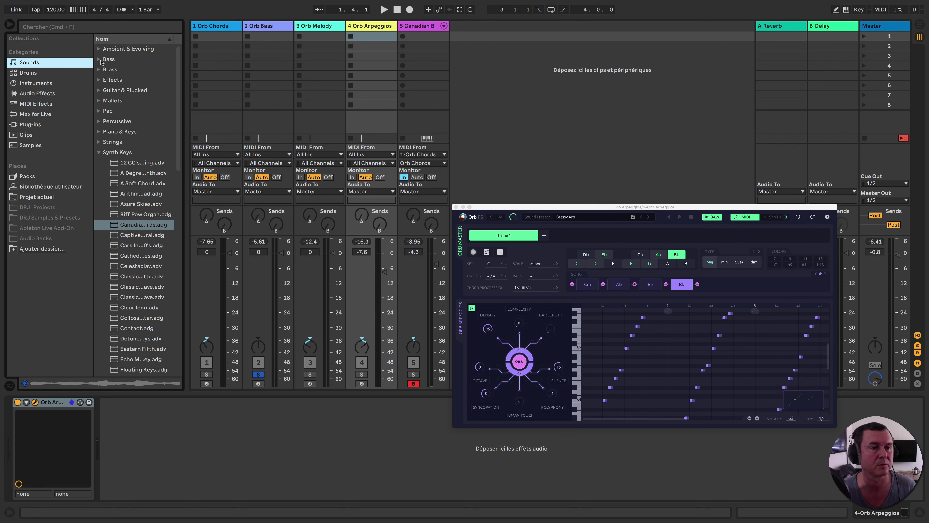
click(102, 60)
click(126, 112)
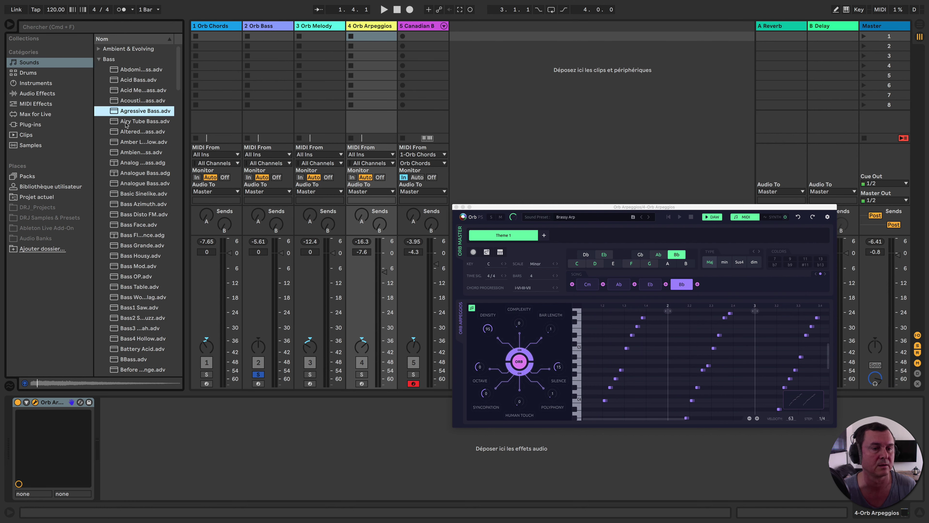
click(132, 169)
click(131, 185)
click(135, 203)
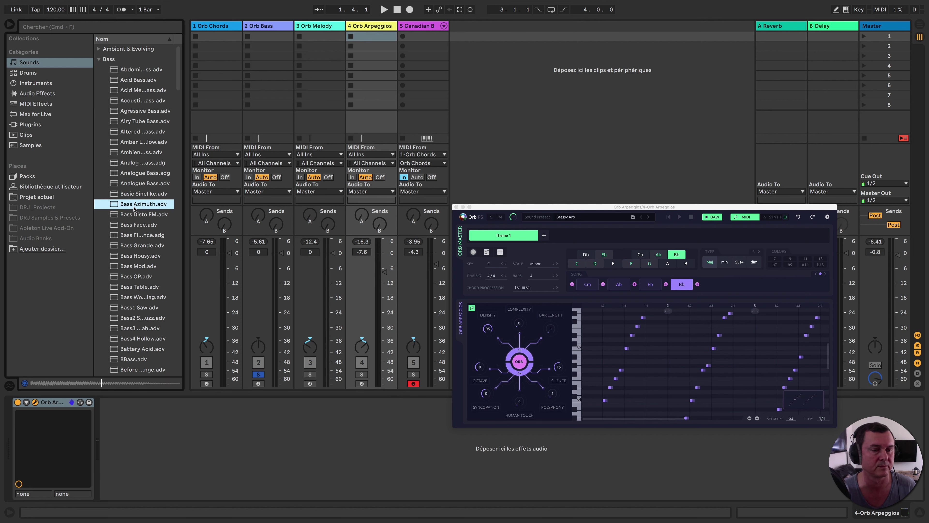
click(132, 219)
click(131, 245)
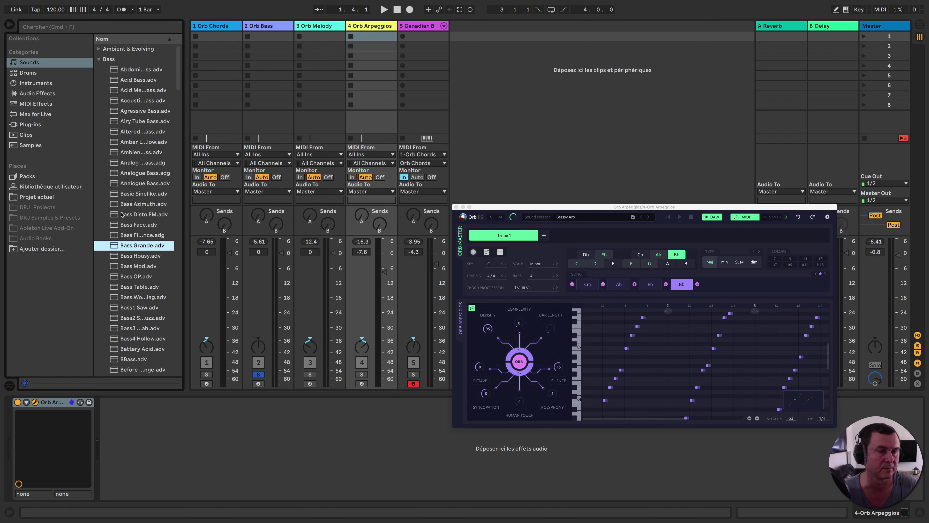
- Search Live's Sounds for "sub" and load Boom Sub Bass.adg onto a new track
click(92, 32)
text(s)
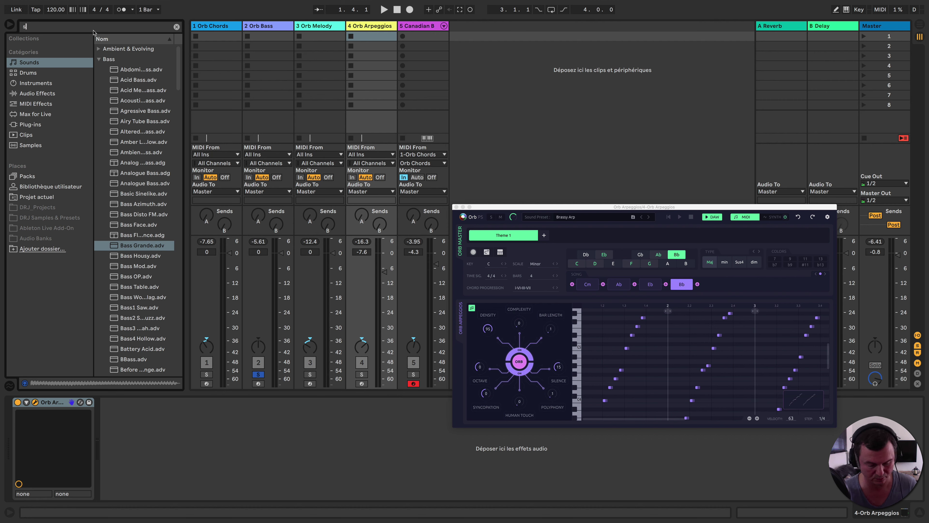
text(ub)
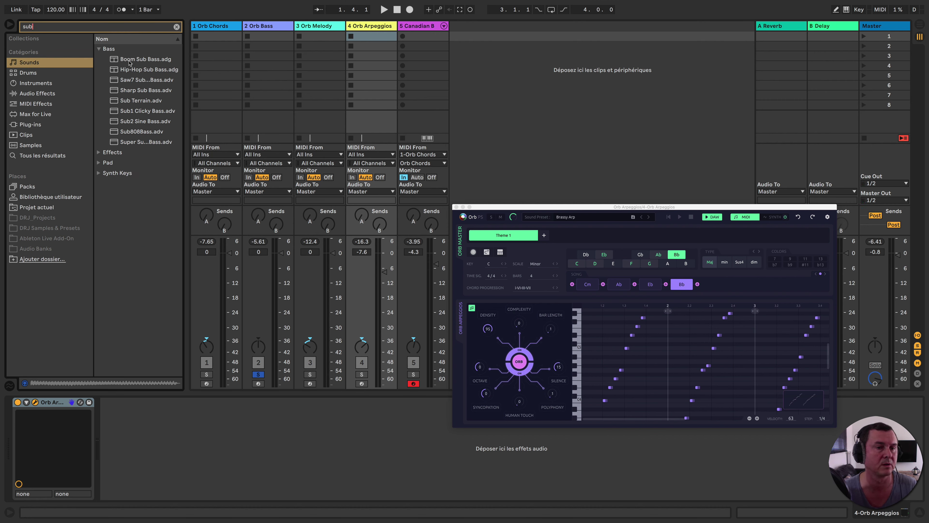
click(129, 62)
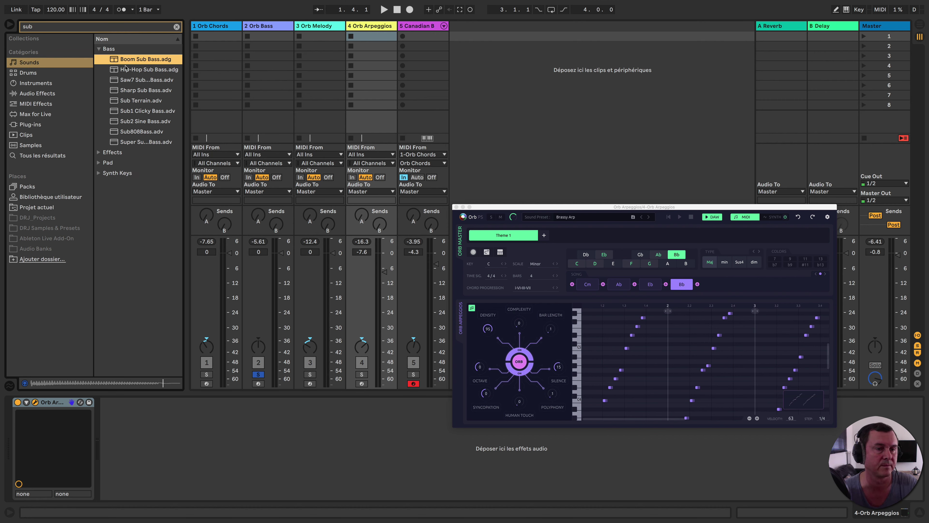
drag(276, 64, 473, 61)
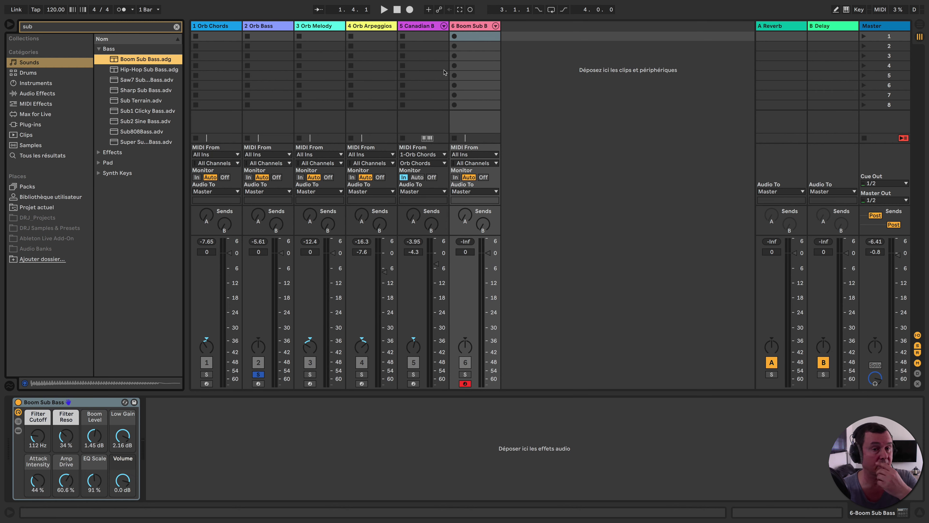
- Feed the Boom Sub Bass track with MIDI from the Orb Bass plugin on track 2 and set its monitoring to In
click(475, 154)
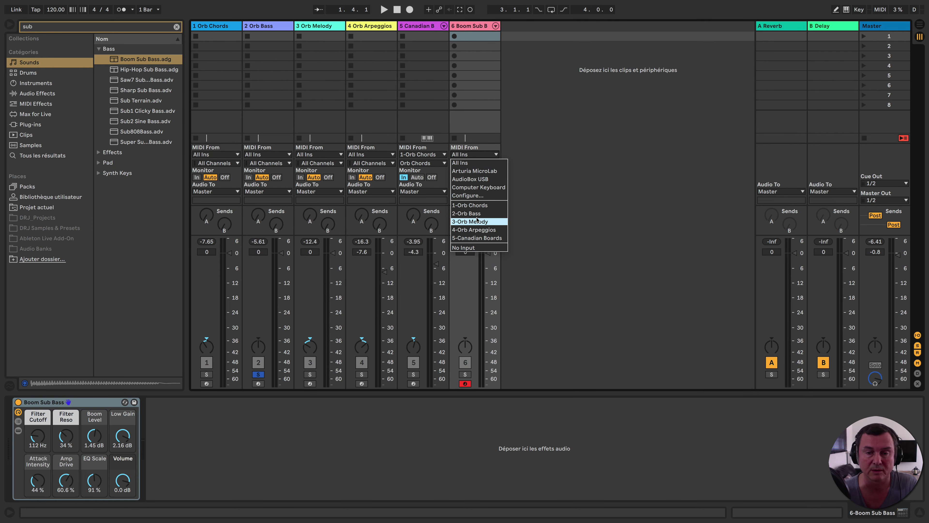
click(468, 214)
click(482, 164)
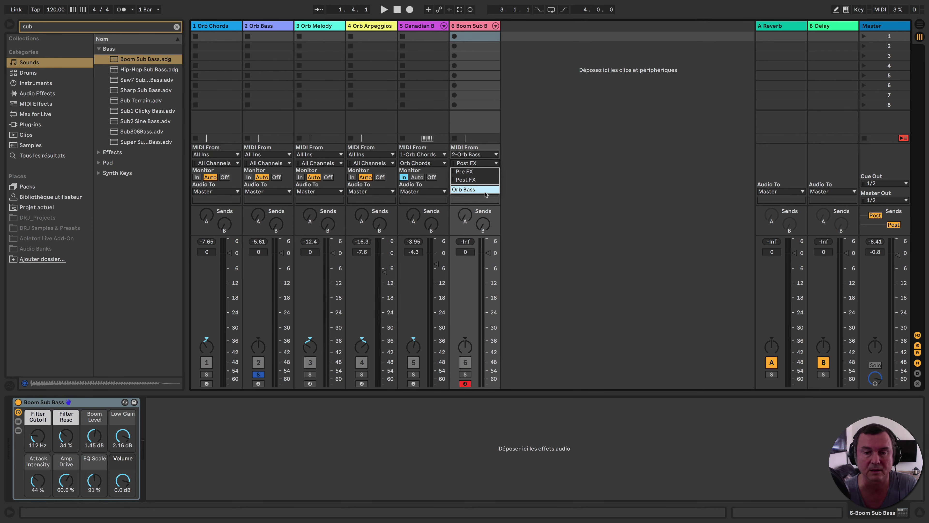
click(485, 190)
click(455, 177)
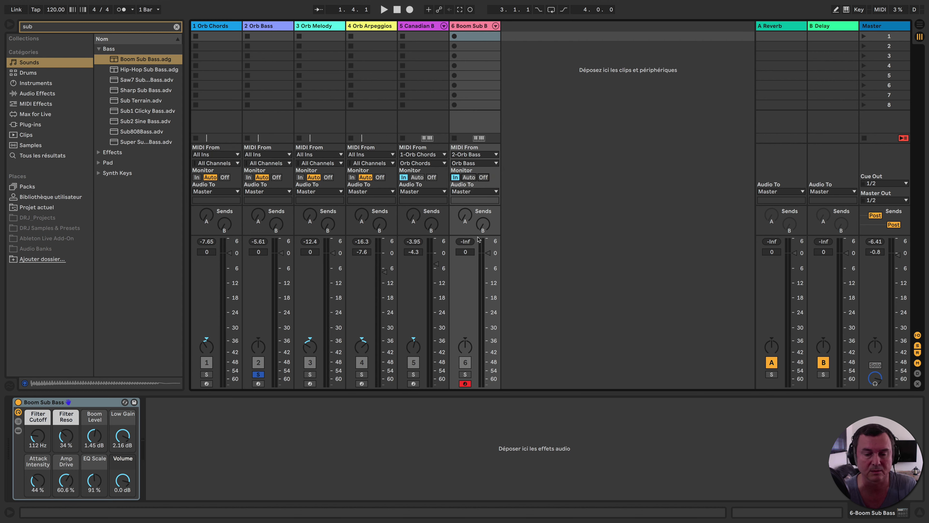
- Play the set and compare Orb Bass and Boom Sub Bass soloed separately, soloed together, and within the full mix
key(space)
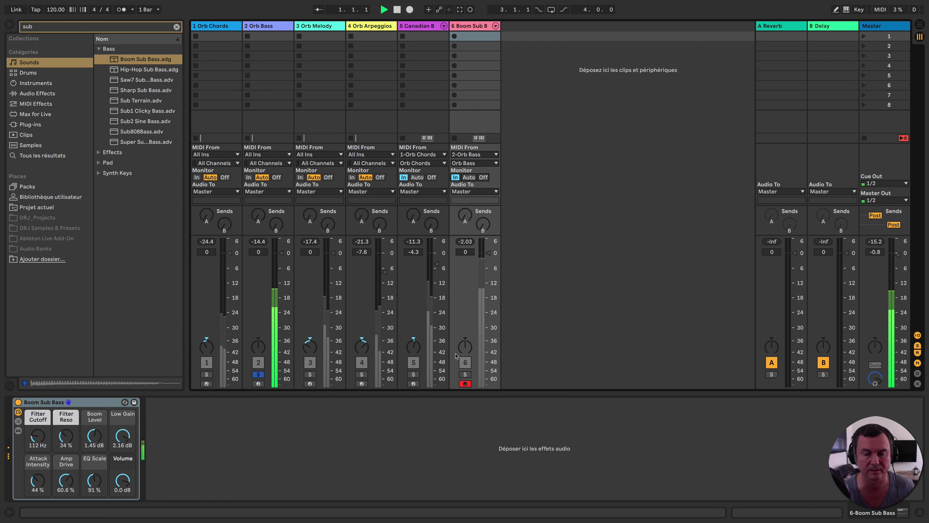
click(258, 374)
click(259, 374)
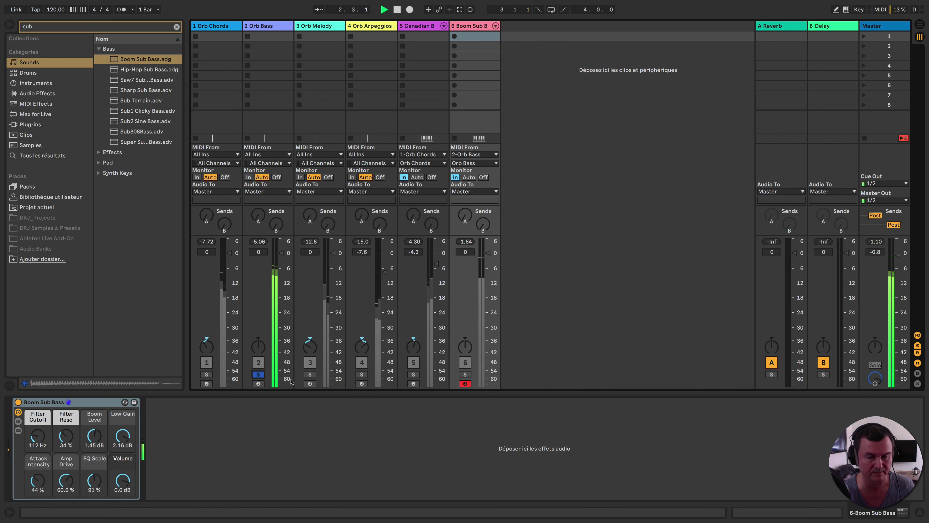
click(465, 375)
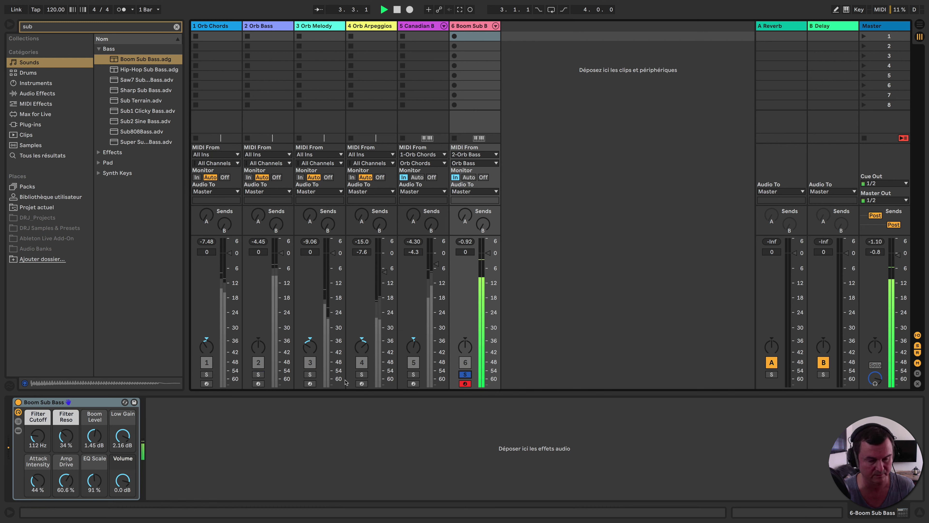
super+click(258, 375)
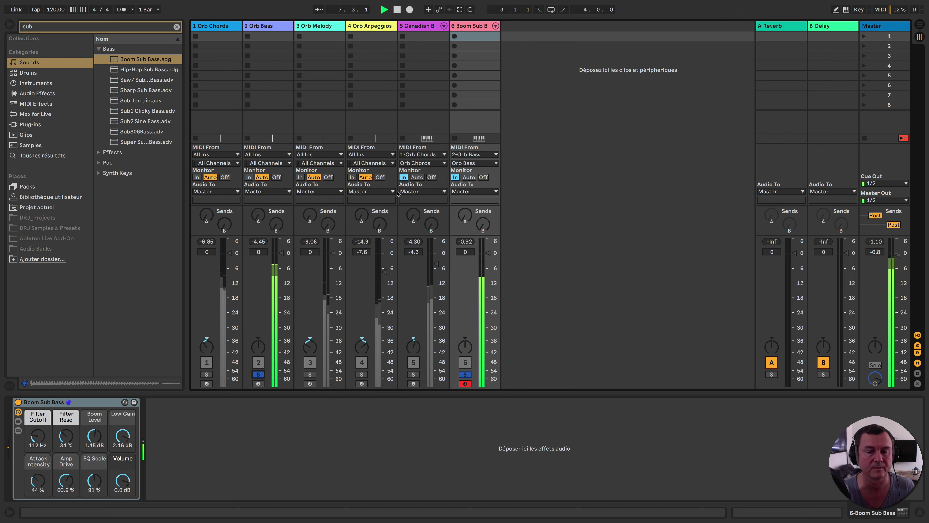
click(463, 374)
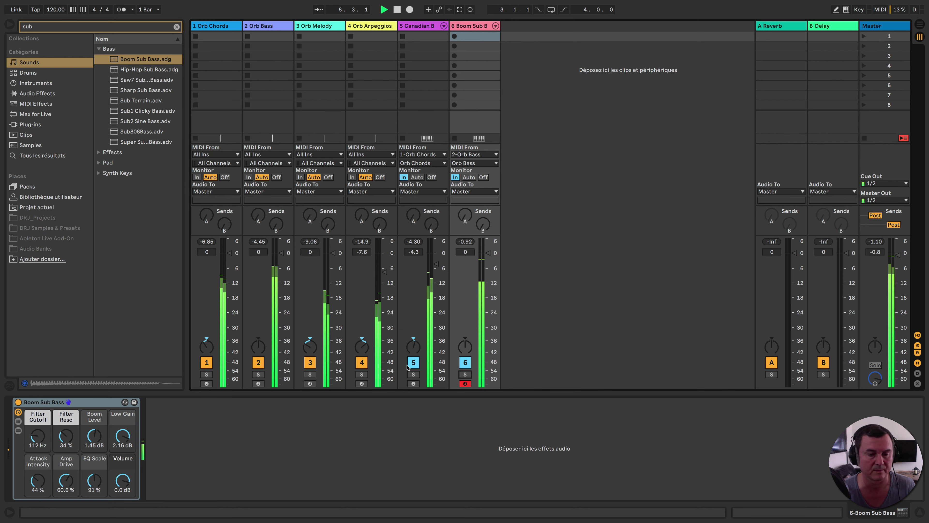
- Listen to the Orb Melody track alone, then preview presets in Live's Synth Keys sounds category
click(310, 374)
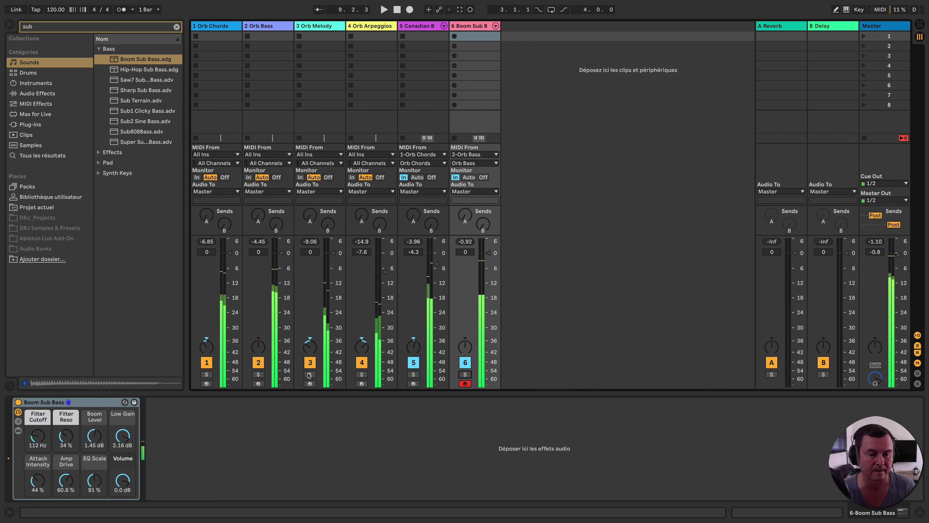
key(space)
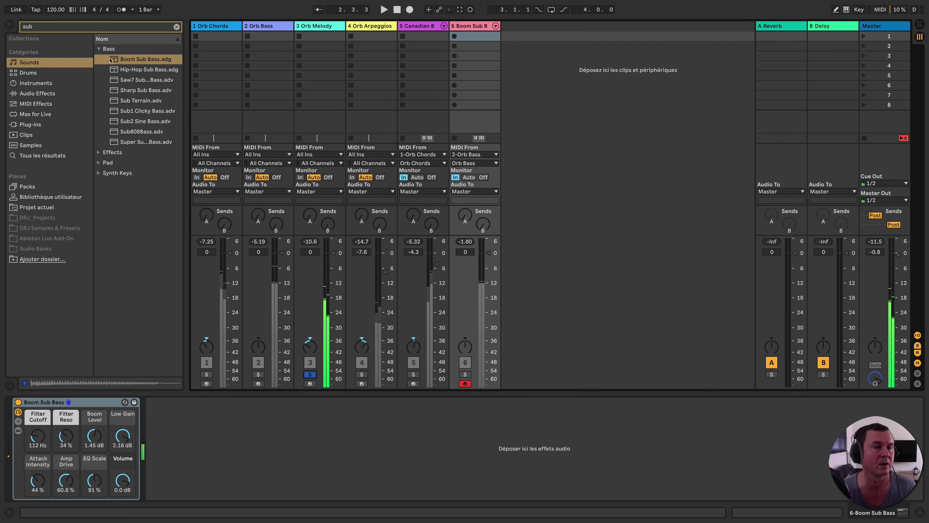
click(176, 26)
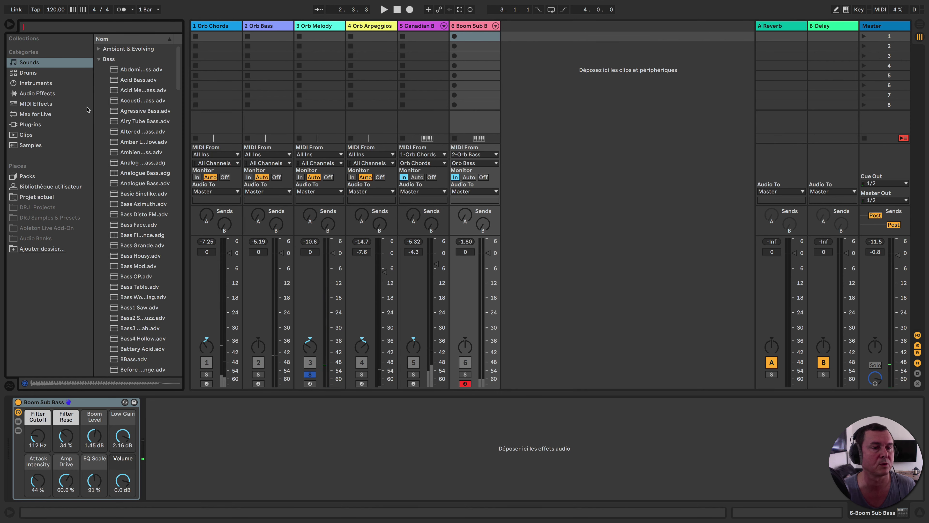
click(99, 59)
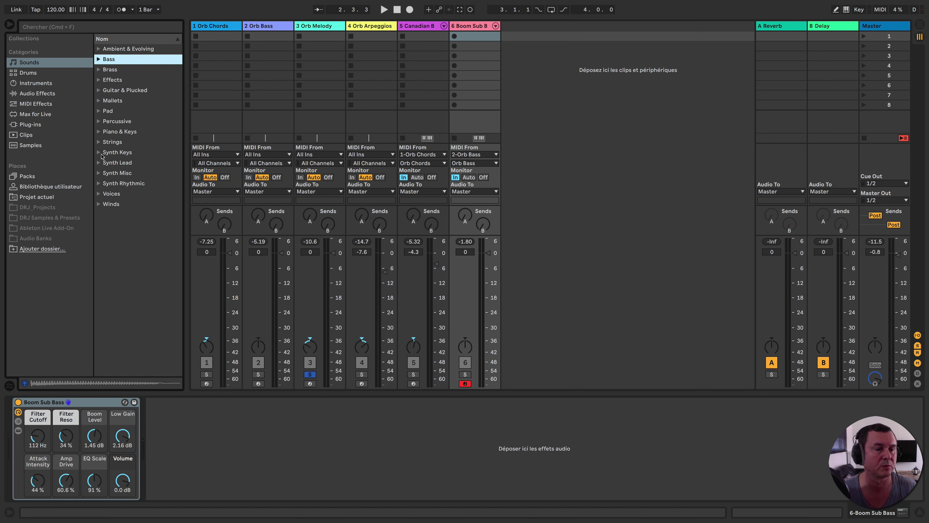
click(98, 152)
click(133, 193)
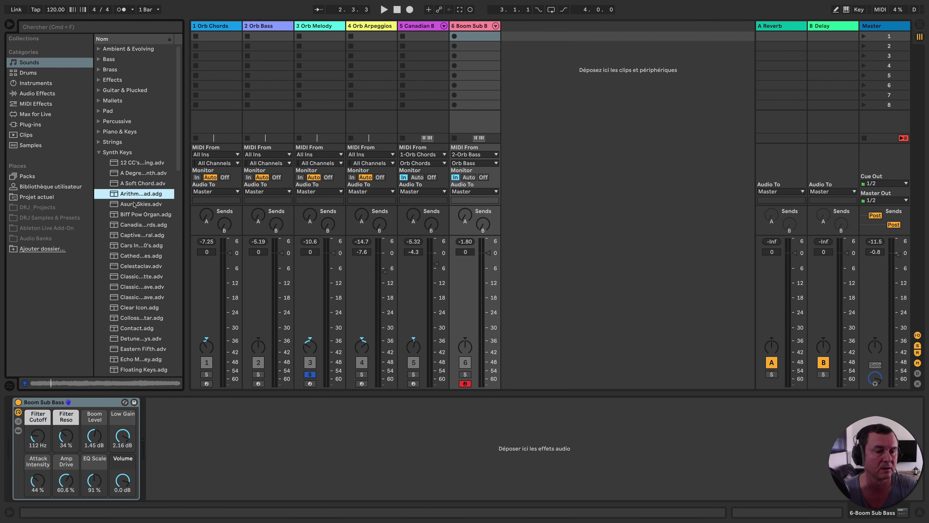
key(Down)
key(Down)
key(Down)
key(Down)
click(99, 152)
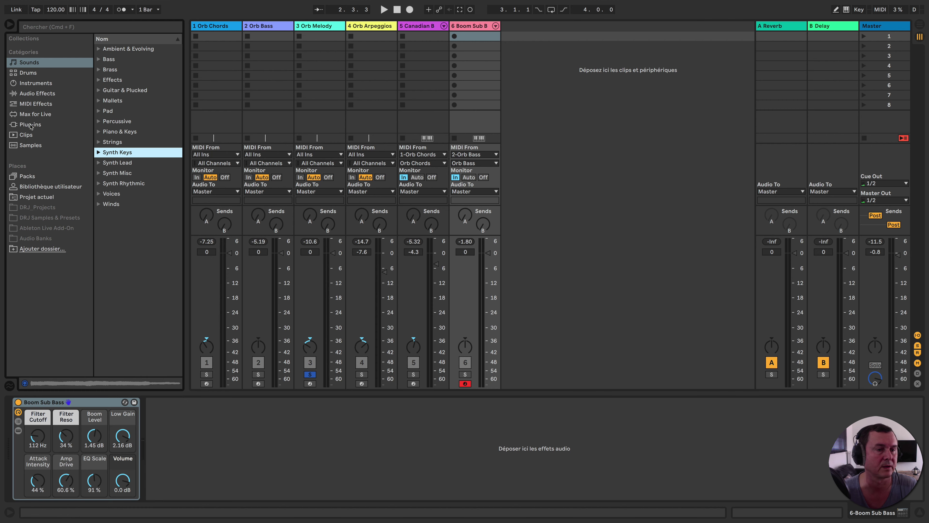
- Load the Applied Acoustics Systems VST3 plugin Lounge Lizard EP-4 onto a new track and move its window clear of the mixer channels
click(31, 125)
click(105, 80)
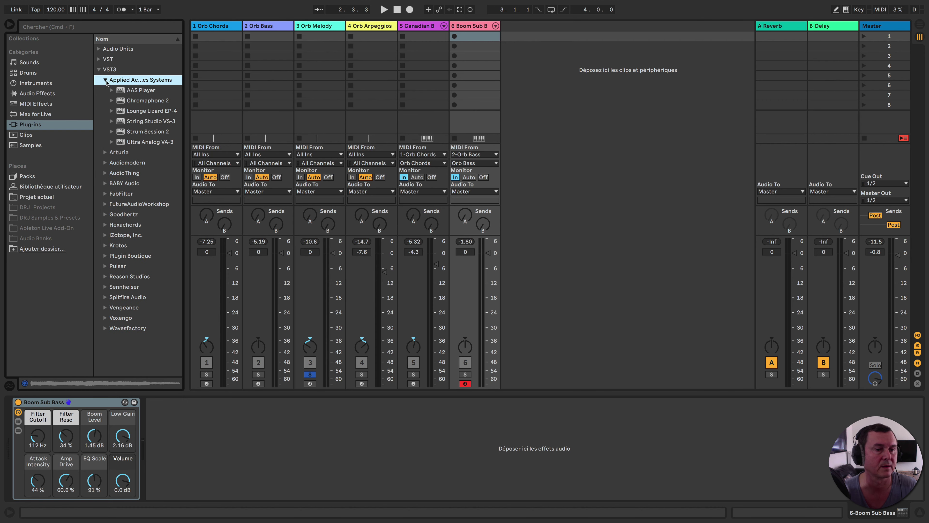
click(146, 110)
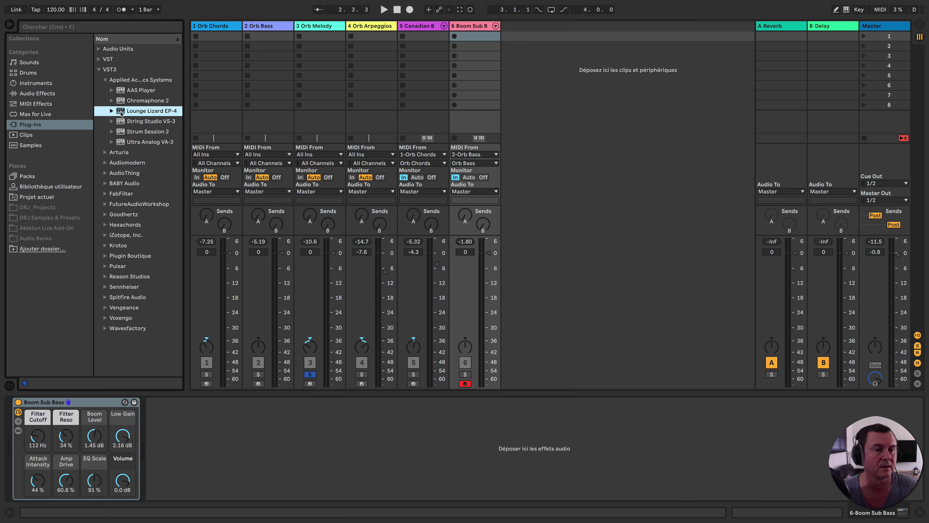
drag(462, 150, 562, 130)
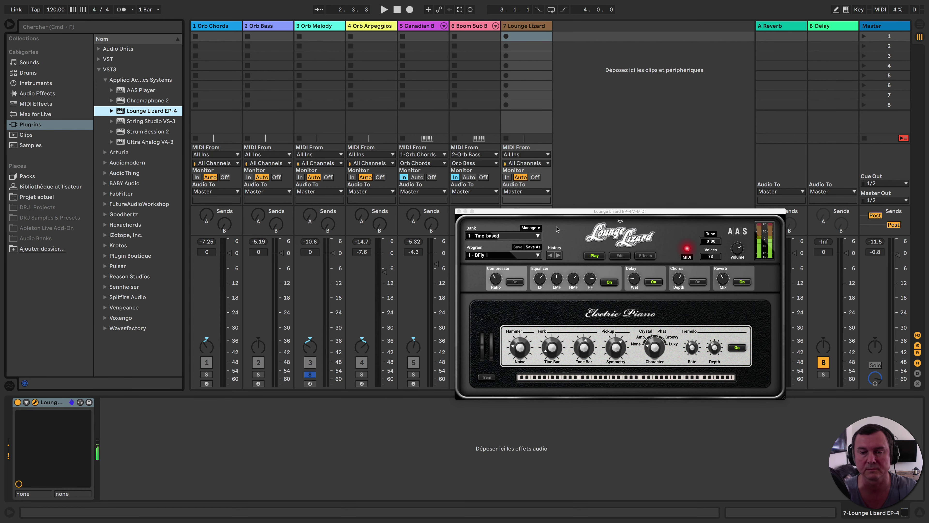
drag(564, 214, 701, 159)
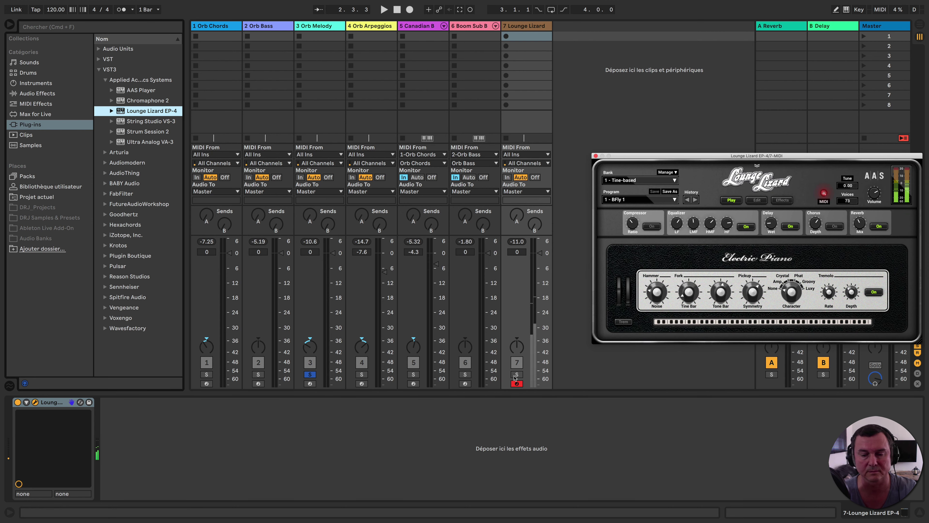
- Unsolo Orb Melody and route its plugin's MIDI into the Lounge Lizard track, with monitoring set to In
click(310, 374)
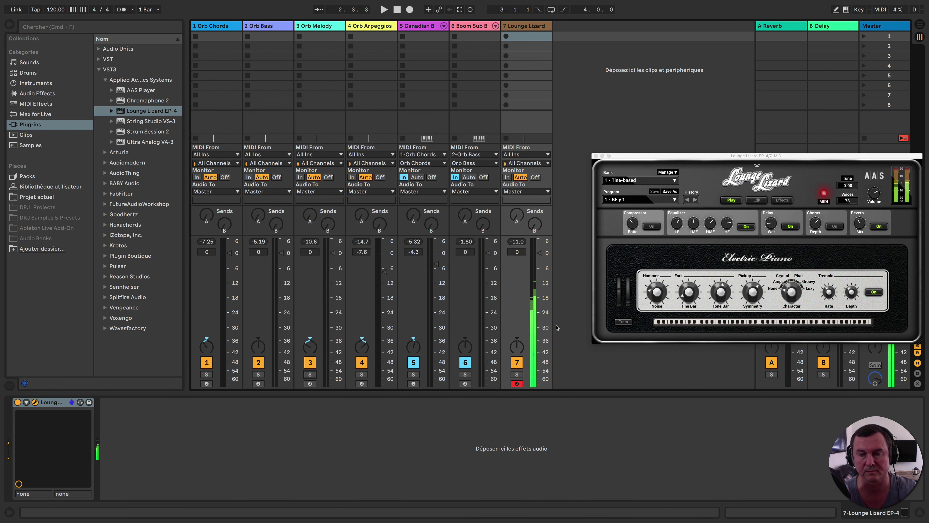
click(526, 154)
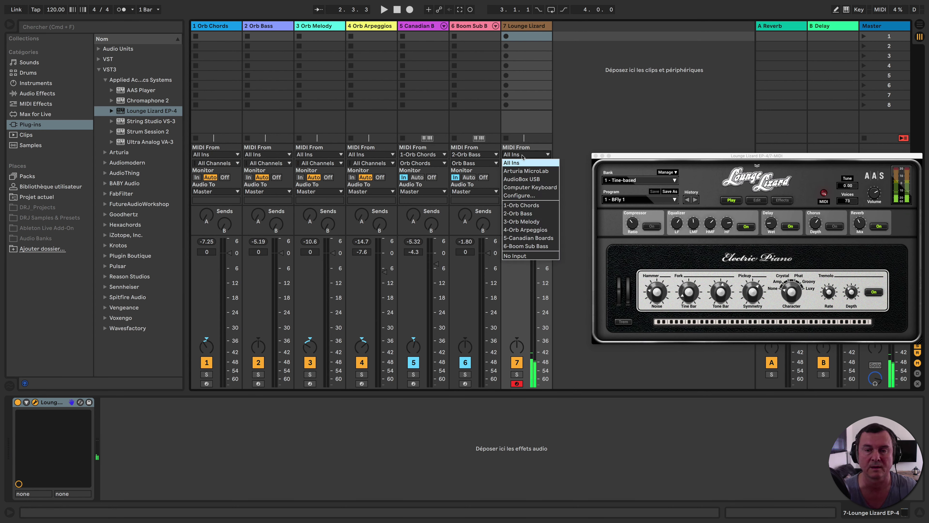
click(538, 221)
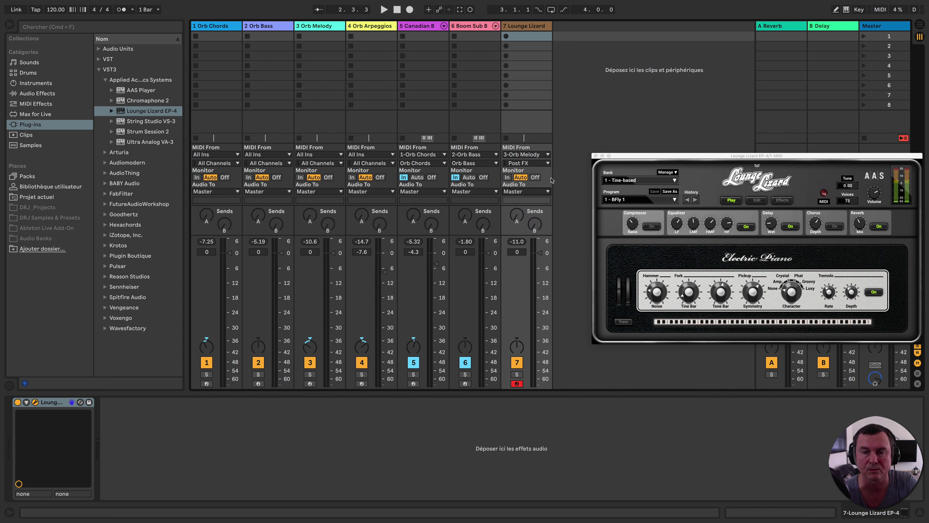
click(547, 164)
click(540, 189)
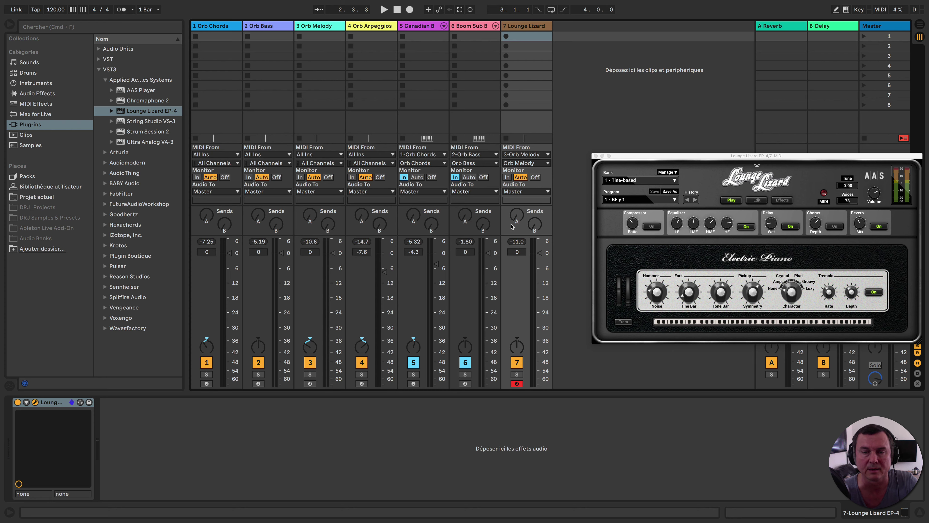
click(507, 178)
- Play the set and compare the Orb Melody and Lounge Lizard tracks by soloing each in turn
key(space)
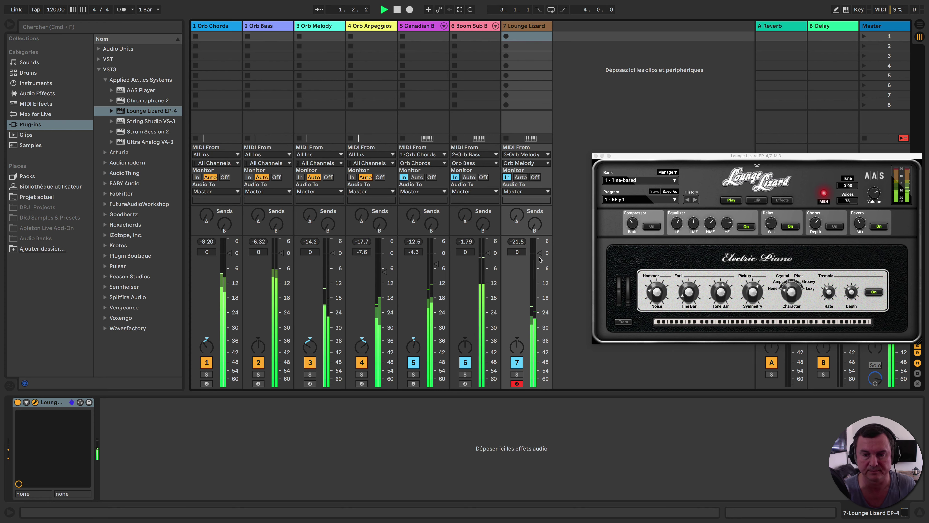
click(311, 375)
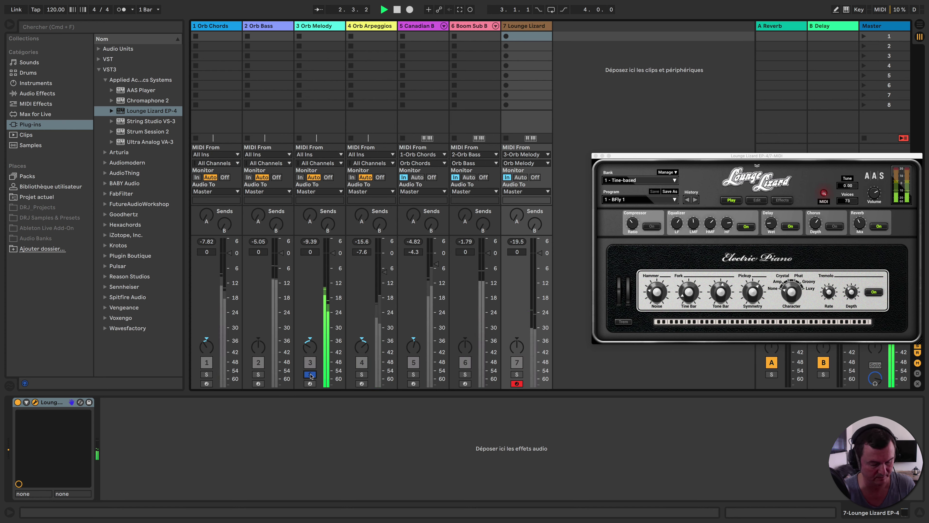
click(516, 374)
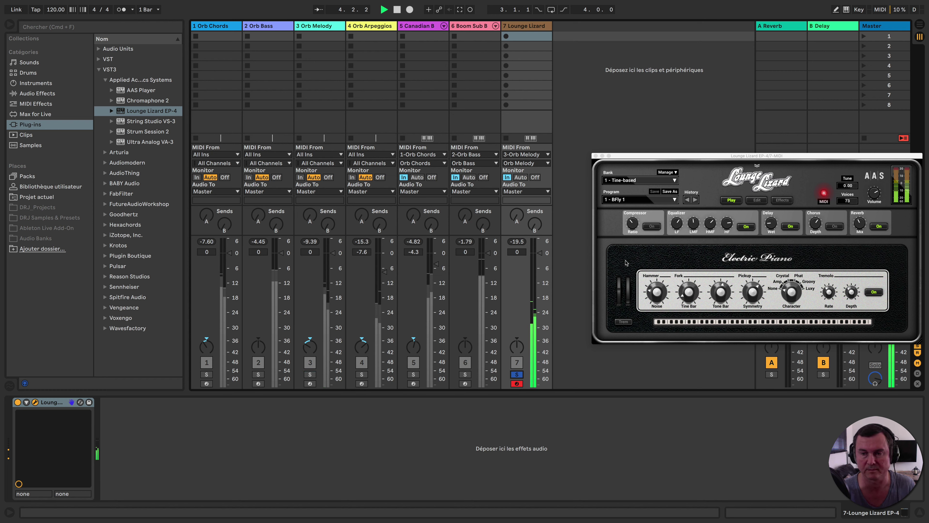
- Audition Lounge Lizard programs including Basic 1, Tine at 9 and NE3 1, and choose Dark 1
click(670, 201)
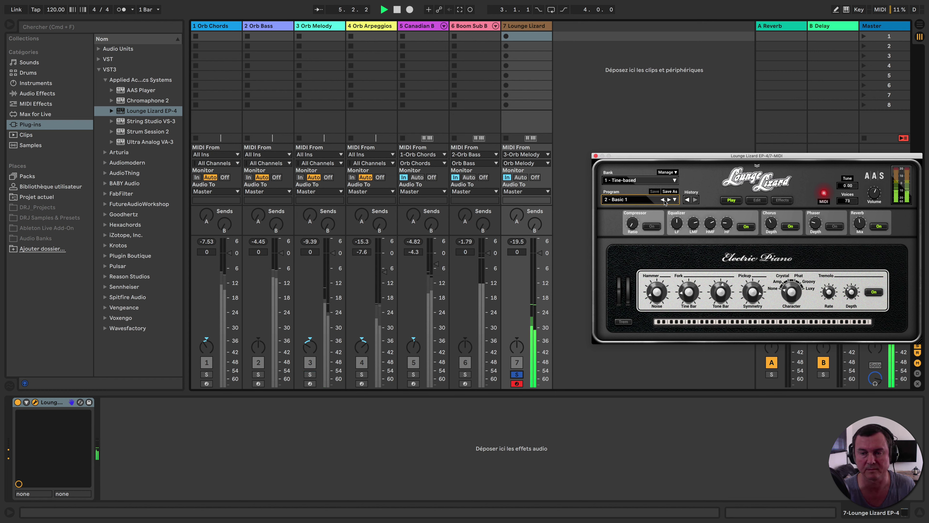
click(669, 200)
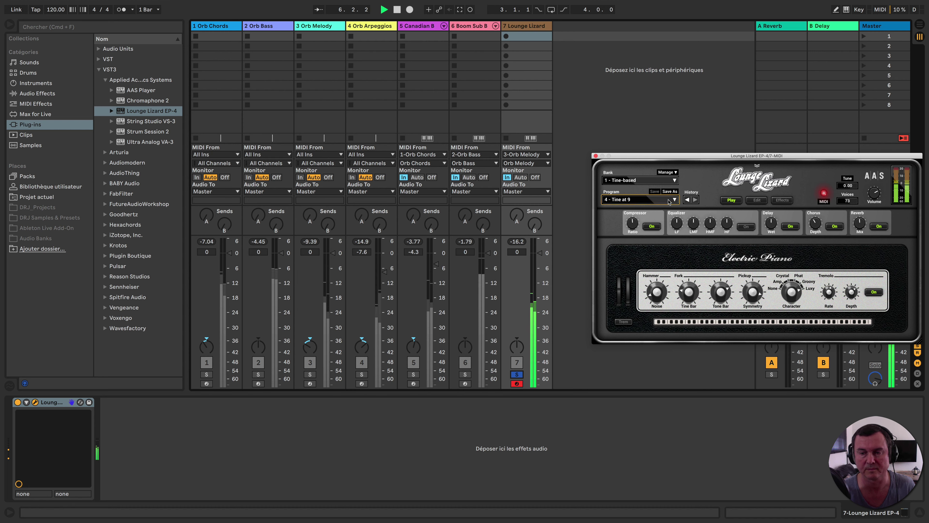
click(669, 201)
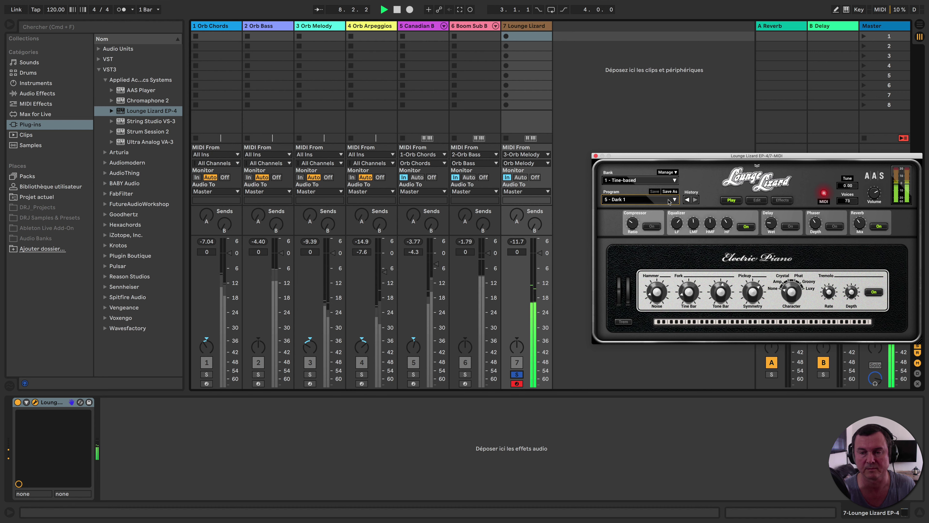
click(669, 201)
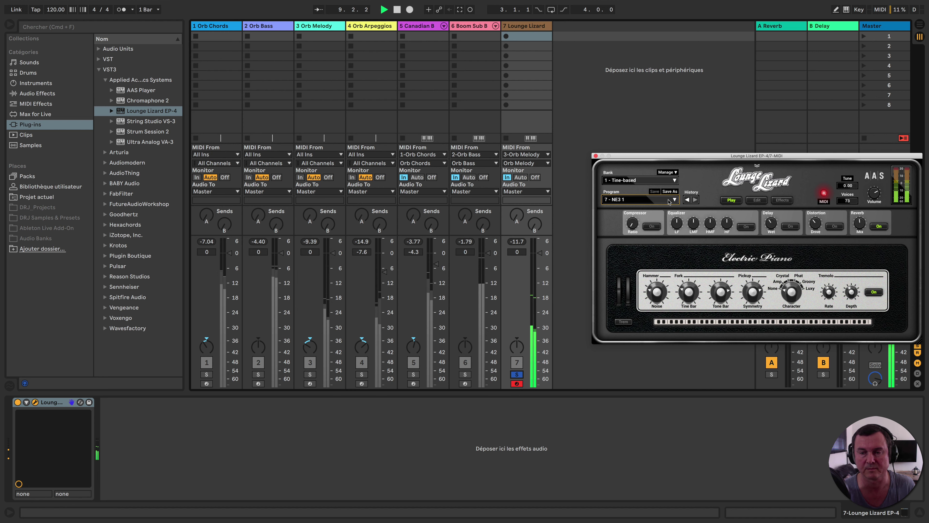
click(655, 200)
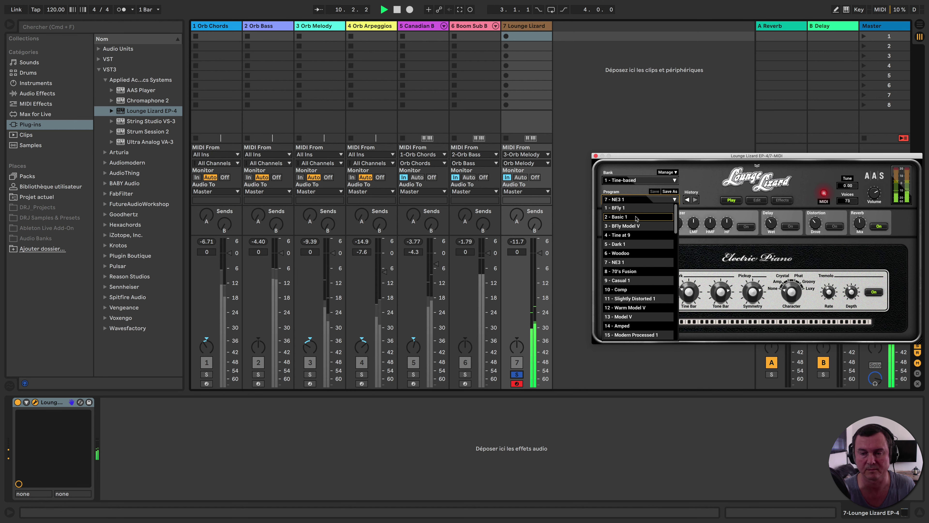
click(637, 217)
click(644, 199)
click(629, 243)
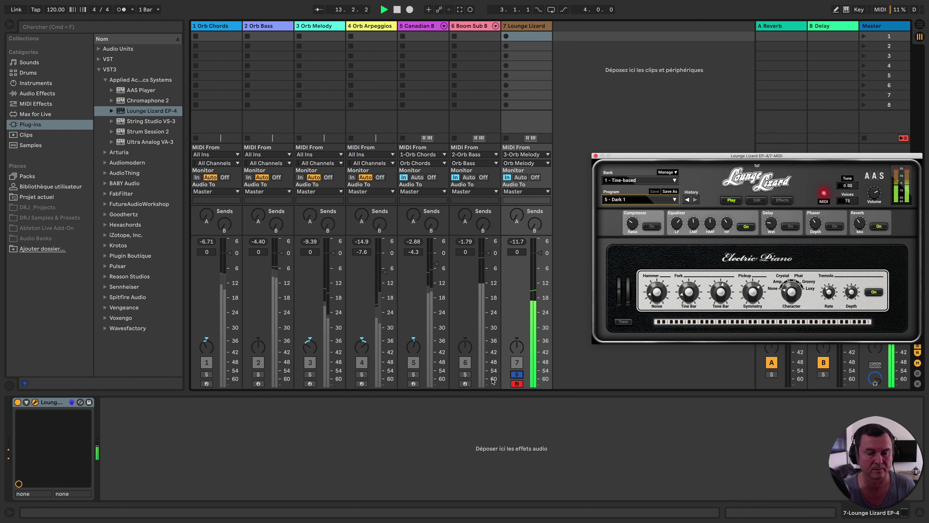
- Unsolo the Lounge Lizard track, pan it slightly right, raise its Reverb and Delay sends, and set its volume to -1.0 dB
click(519, 375)
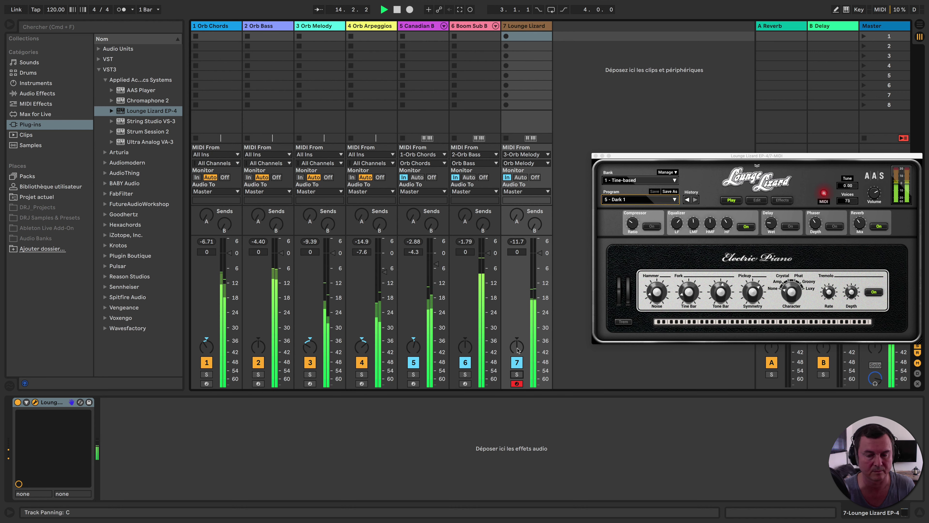
drag(520, 348, 516, 347)
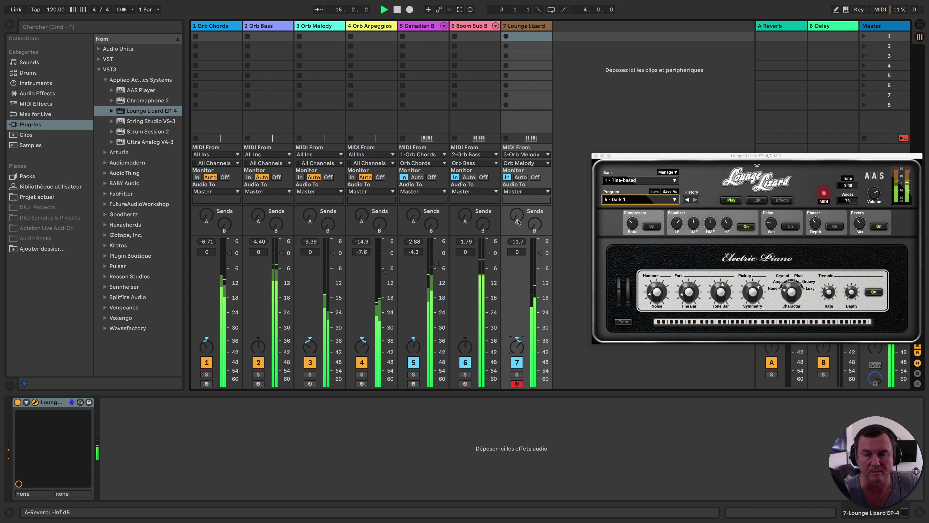
drag(517, 220, 519, 219)
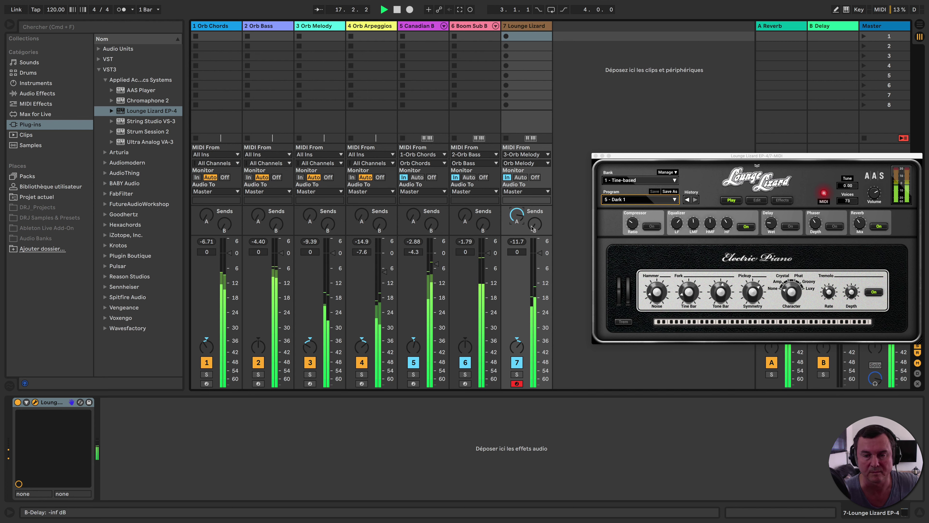
drag(540, 253, 539, 255)
drag(622, 156, 583, 179)
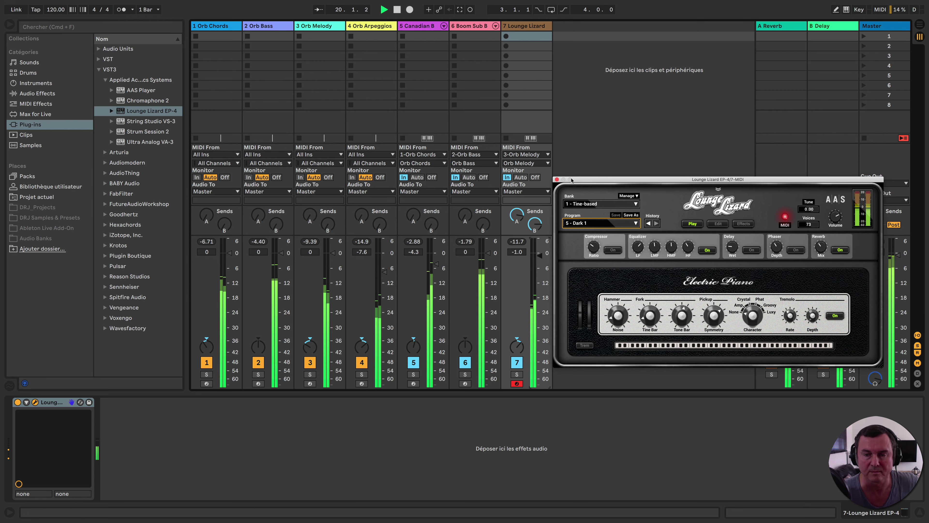
click(556, 179)
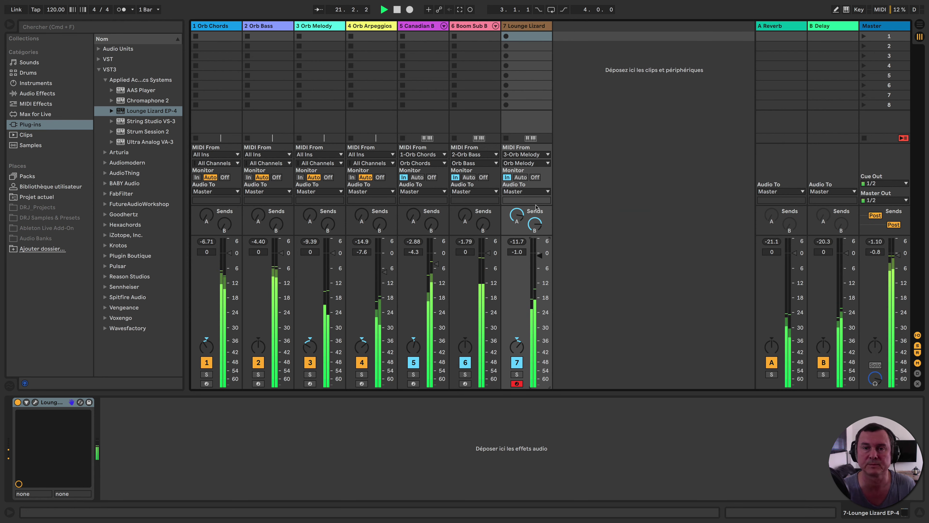
- Solo Orb Arpeggios for listening and load the Applied Acoustics Systems VST3 plugin Ultra Analog VA-3 onto a new MIDI track
click(362, 374)
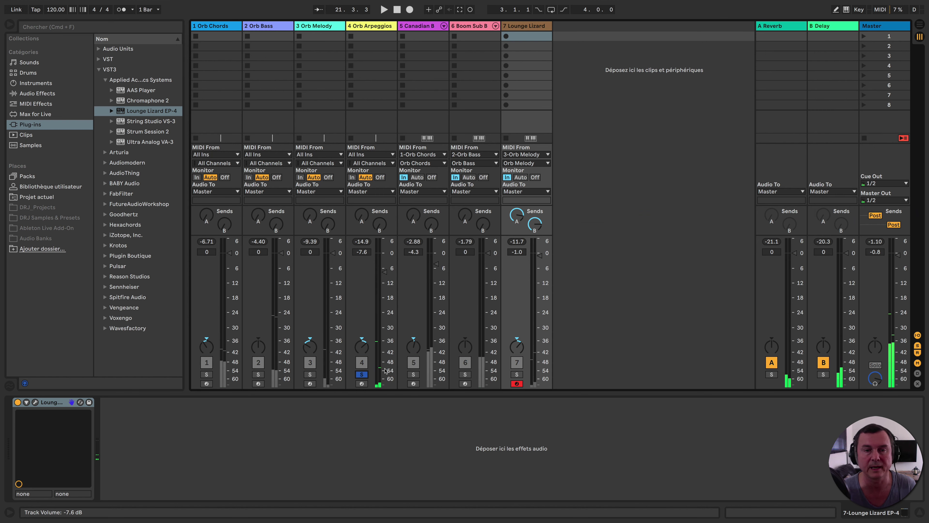
key(space)
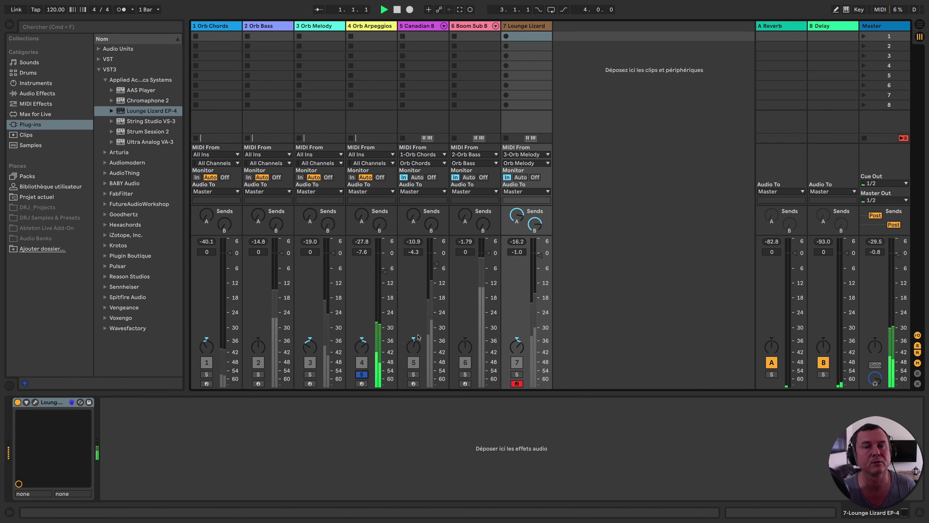
click(112, 142)
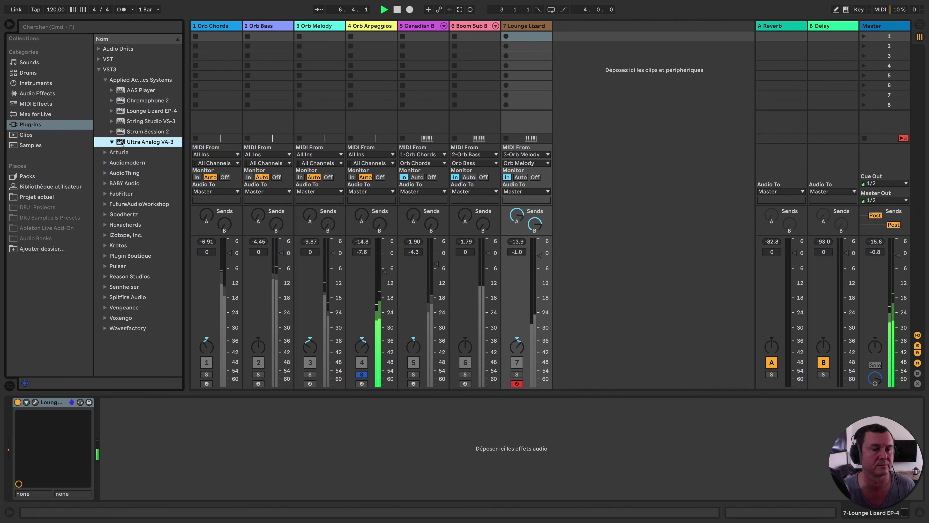
drag(121, 143, 593, 194)
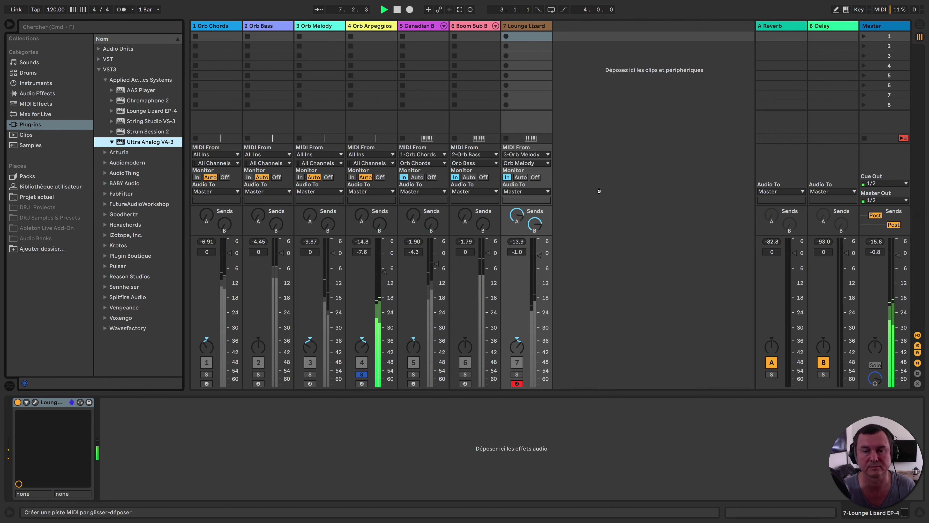
drag(599, 191, 466, 84)
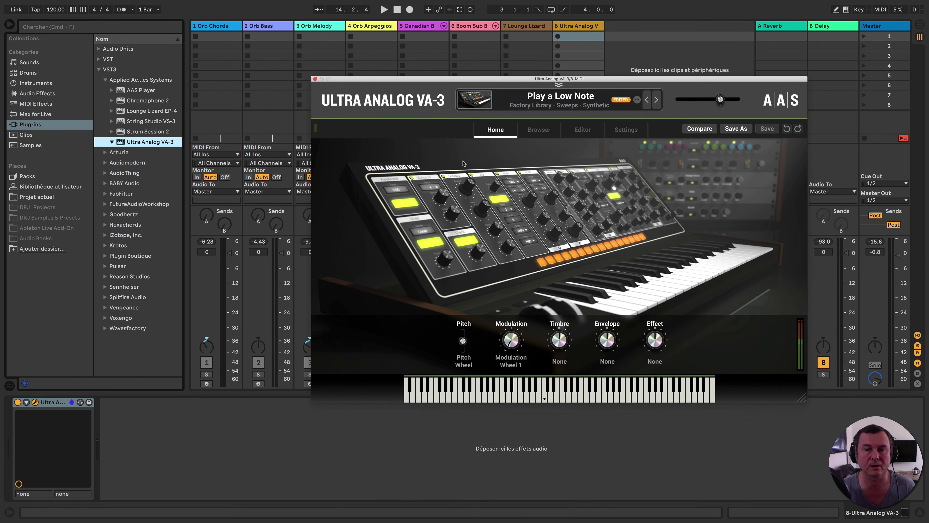
- Load Doom Bass from the Ultra Analog Factory Library and unsolo Orb Arpeggios, keeping the plugin window clear of the mixer's first channels
click(527, 132)
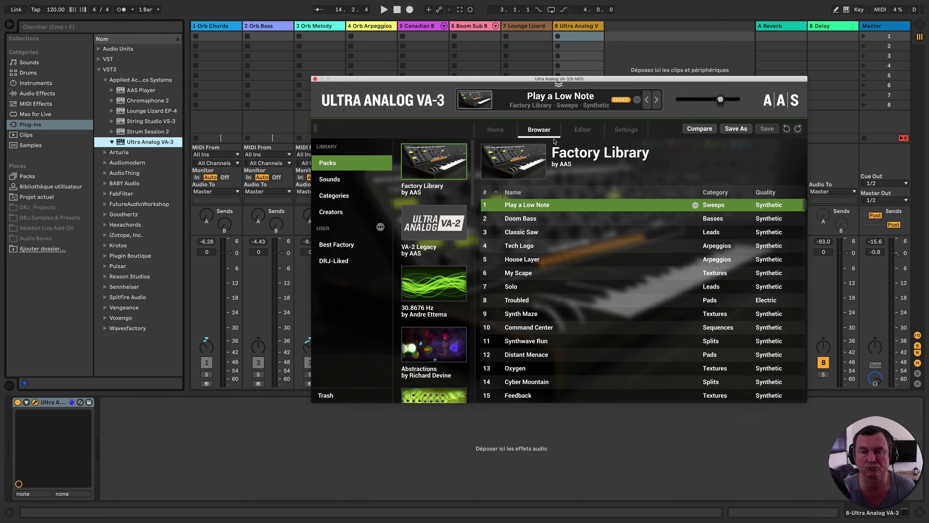
scroll(550, 278, down, 1)
double_click(524, 209)
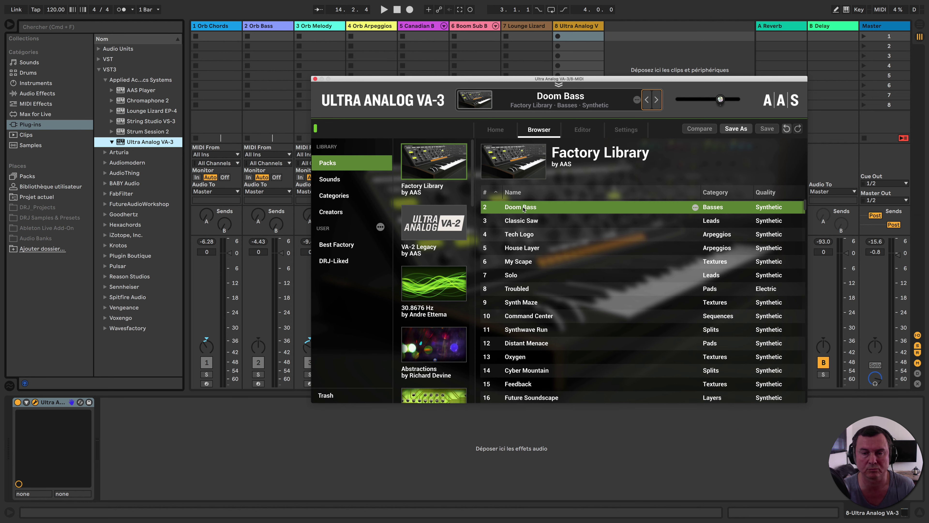
drag(488, 79, 575, 228)
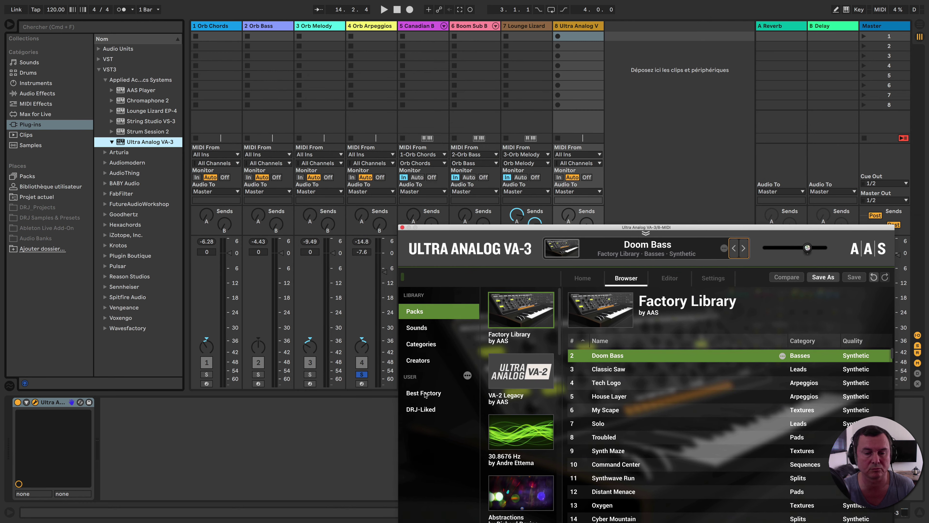
click(367, 379)
drag(503, 237, 490, 154)
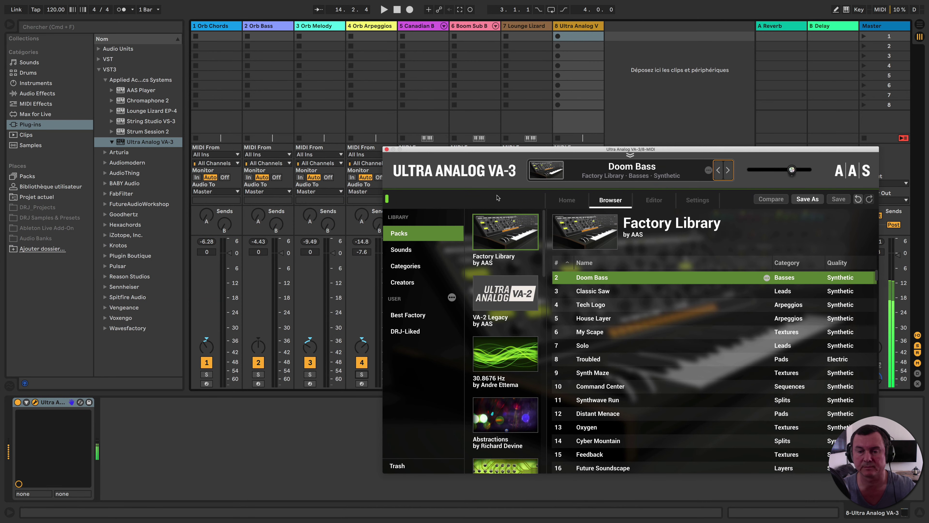
- Audition Factory Library presets including Classic Saw, Tech Logo, House Layer and My Scape, and choose Synthwave Run
click(591, 291)
click(592, 304)
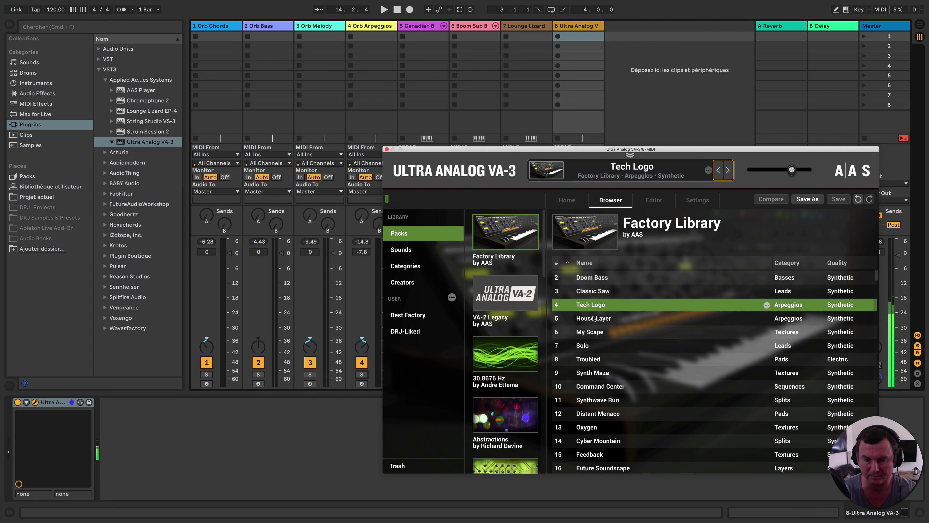
click(590, 319)
click(589, 333)
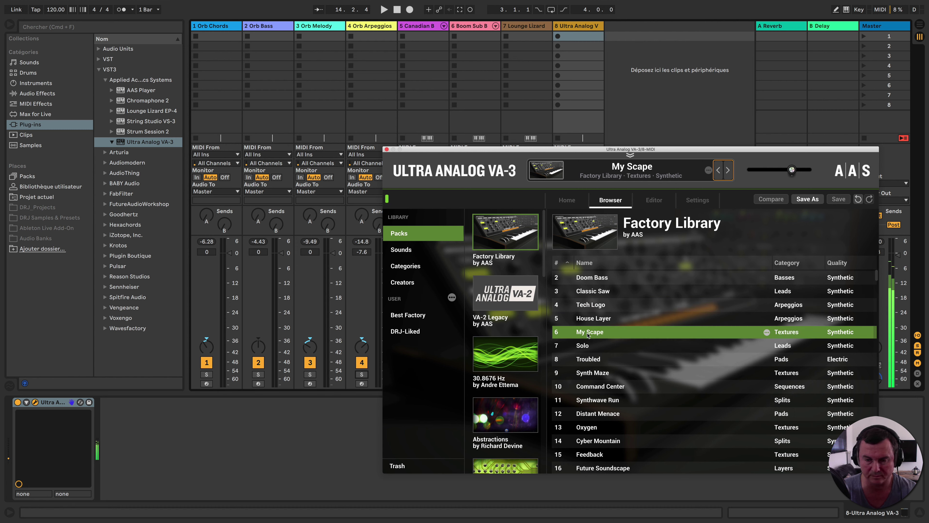
click(593, 399)
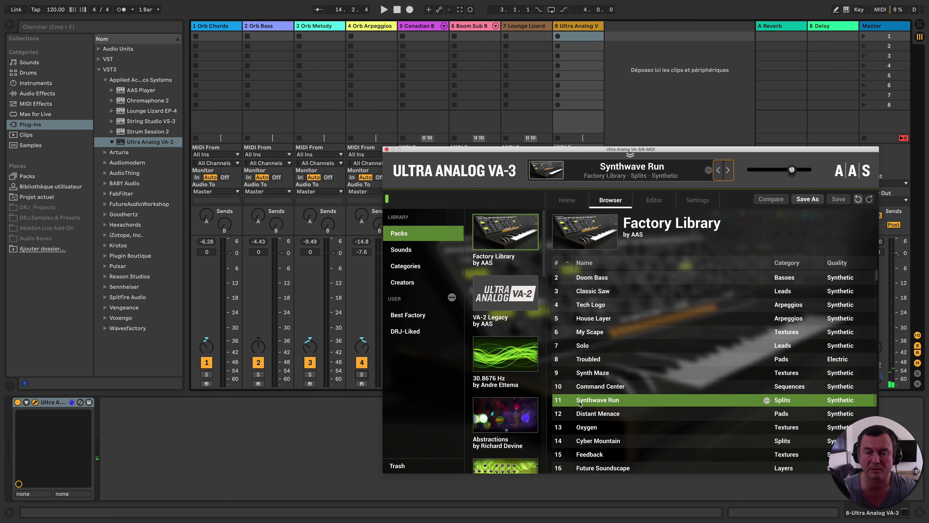
click(386, 150)
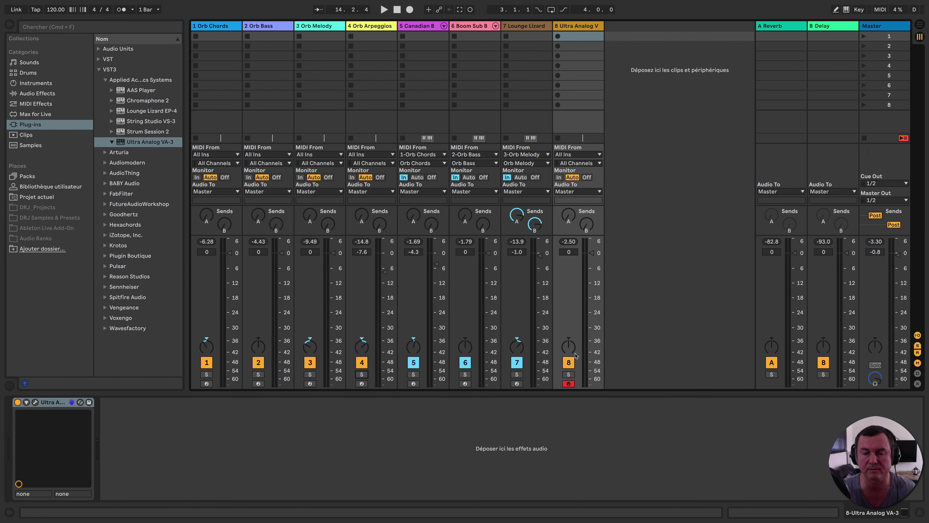
- Route the Orb Arpeggios plugin's MIDI into the Ultra Analog track, with monitoring set to In
key(space)
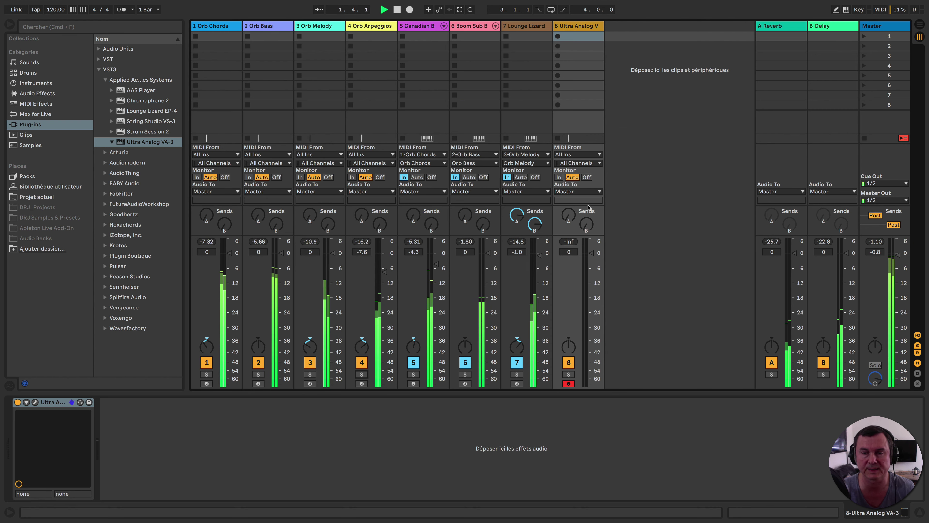
click(578, 154)
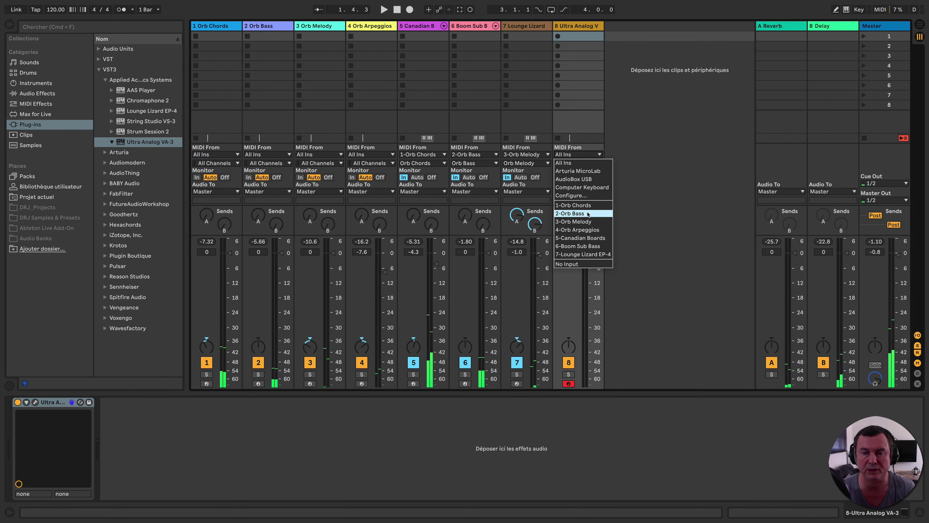
click(587, 229)
click(588, 162)
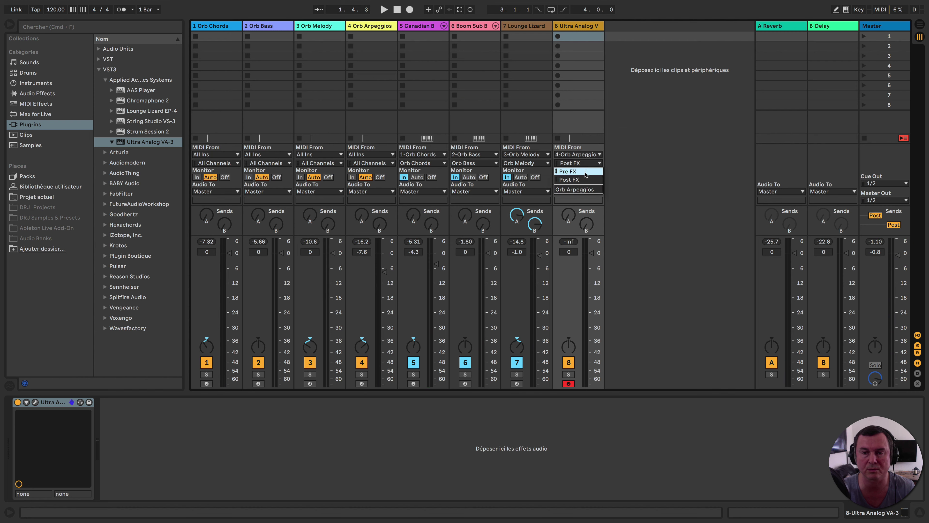
click(582, 187)
click(559, 178)
- Play the set with Ultra Analog soloed, lower its volume to -3.4 dB, and unsolo it to hear the full mix
key(space)
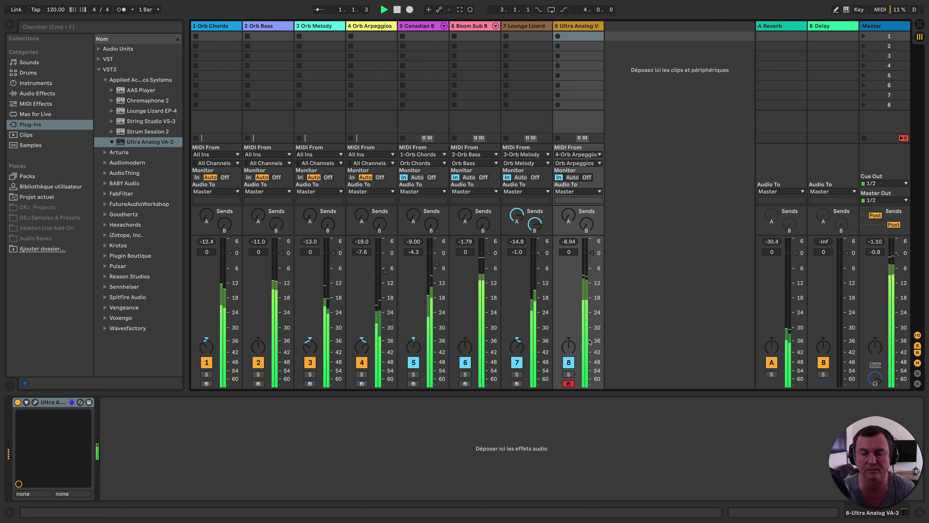
click(569, 375)
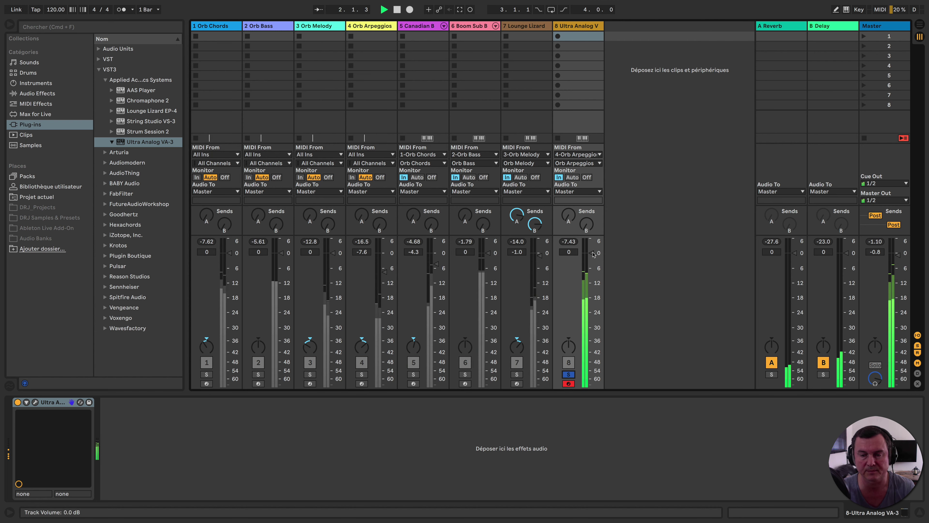
drag(582, 263, 583, 272)
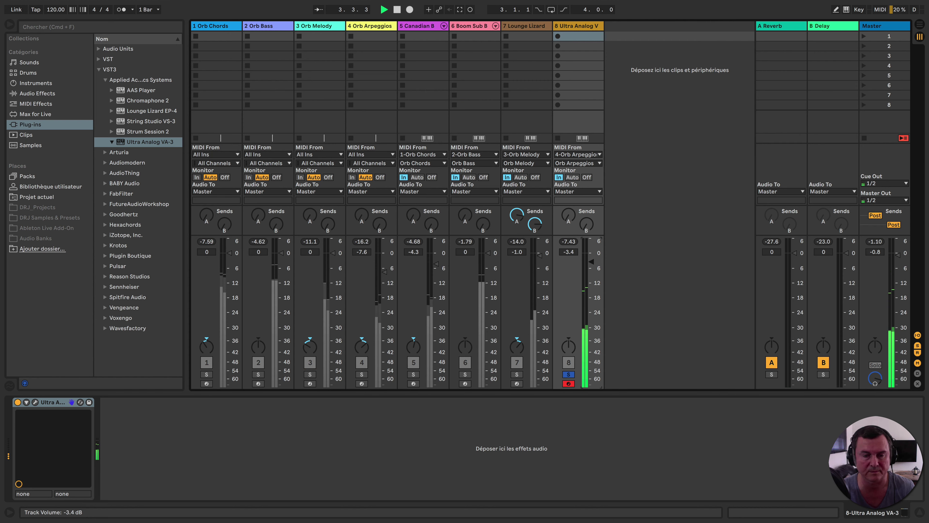
click(568, 374)
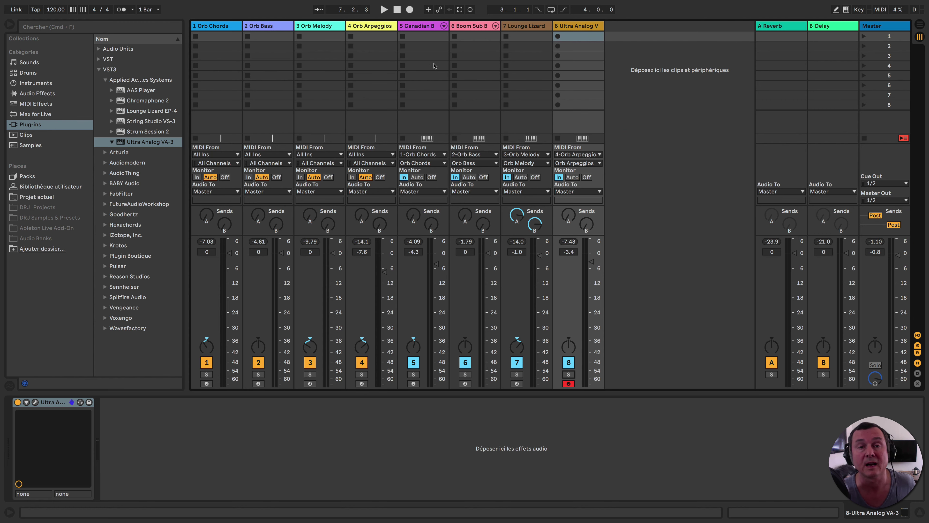
- Open Orb Chords with its track soloed, and generate new chords with both parameter groups around the Orb switched off
click(222, 27)
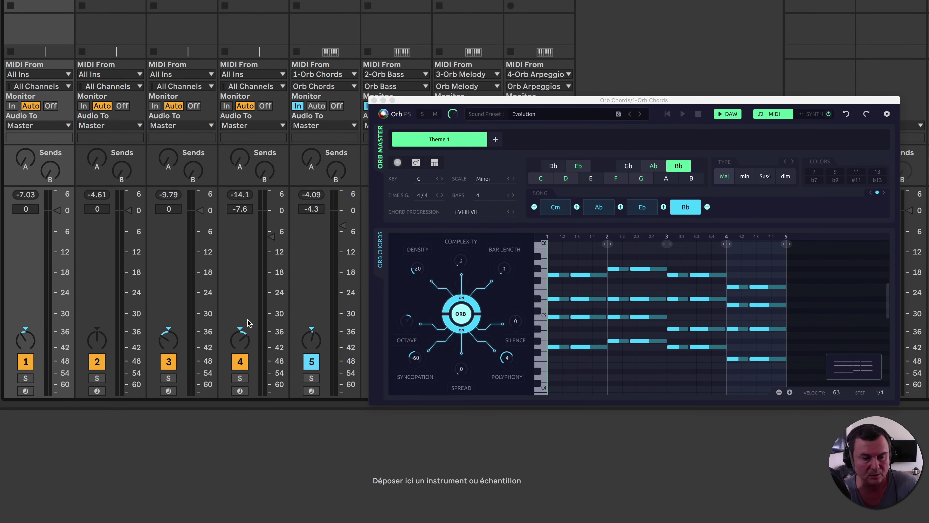
click(25, 378)
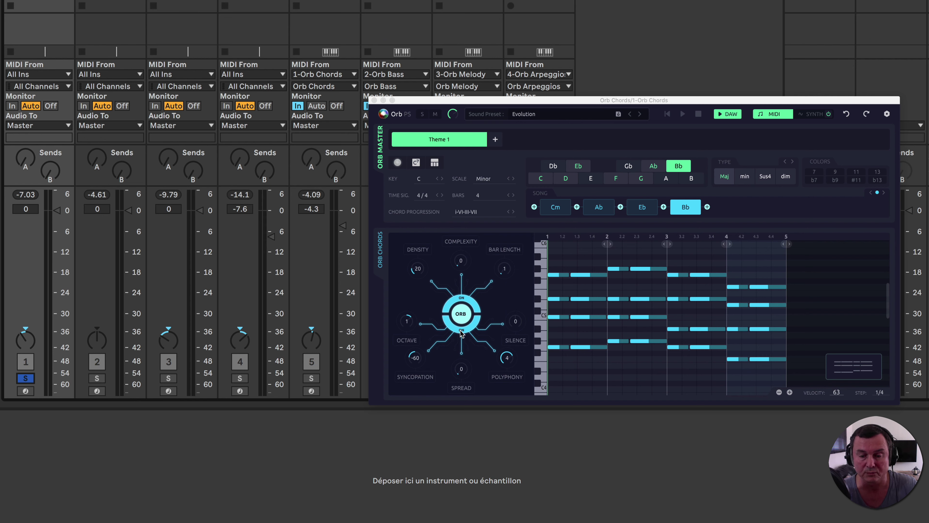
click(463, 314)
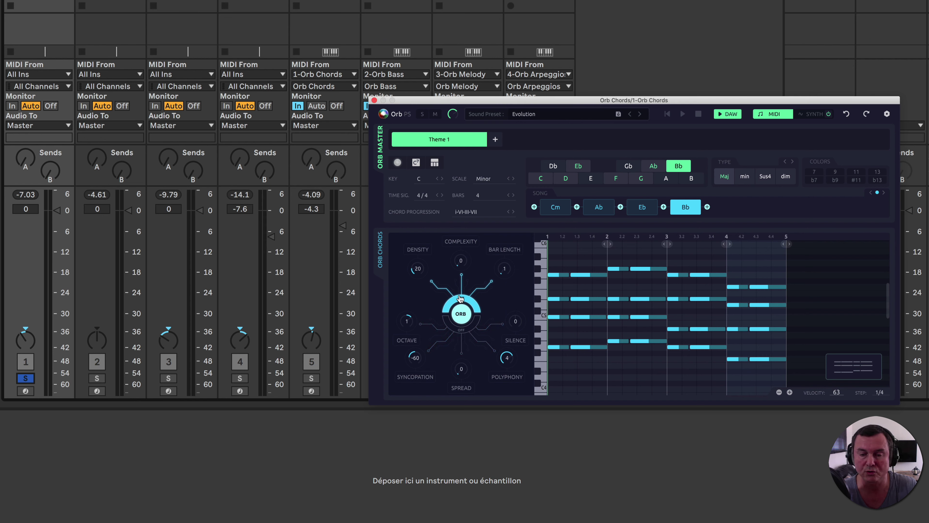
click(461, 316)
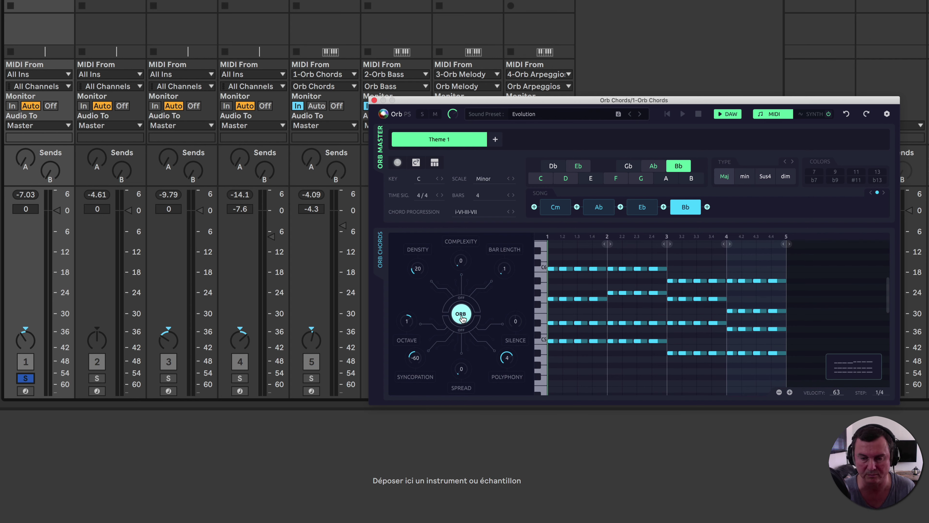
- Play the generated chords and generate another variation during playback
key(space)
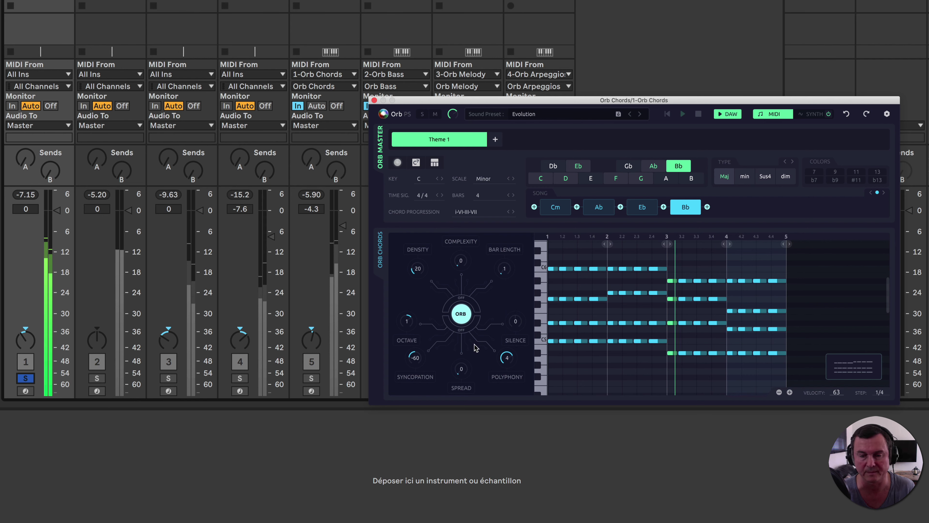
click(461, 319)
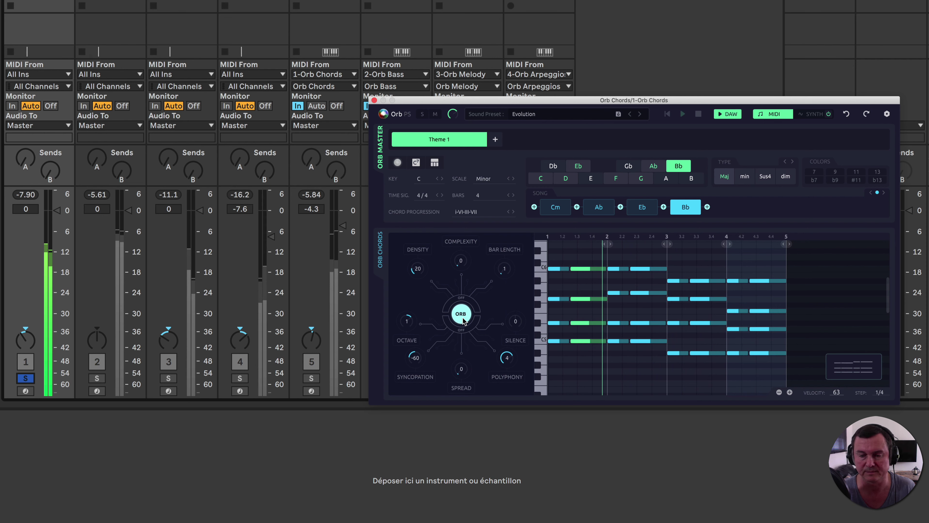
key(space)
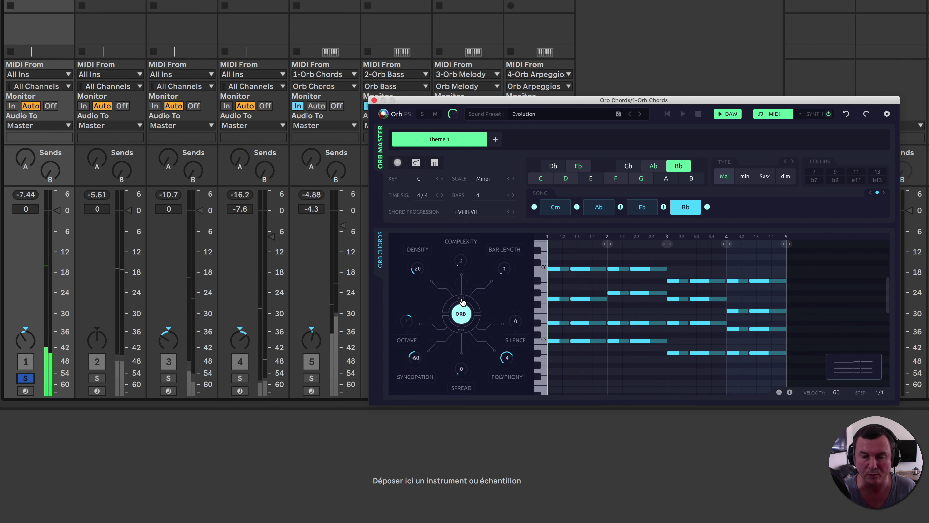
- Enable the density, complexity and bar length group, generate and play new chords, and switch the octave and polyphony group on
click(461, 299)
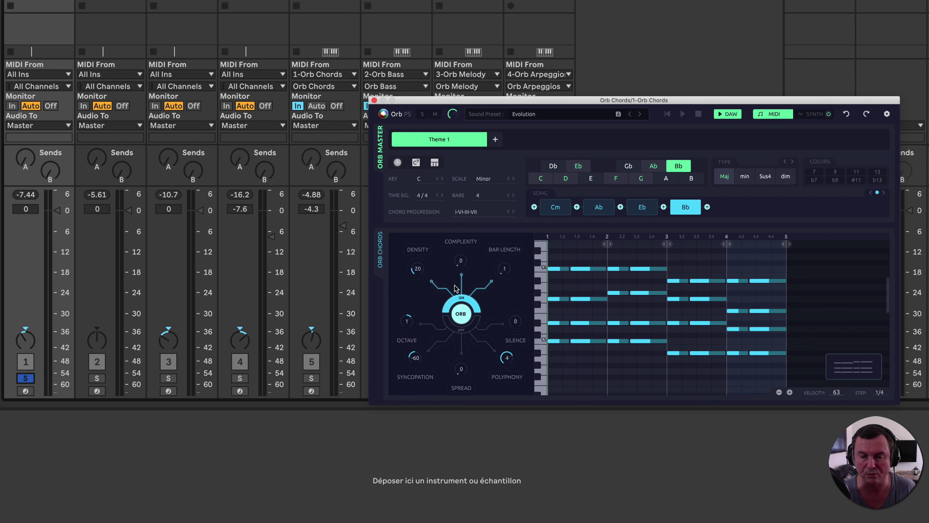
click(461, 315)
key(space)
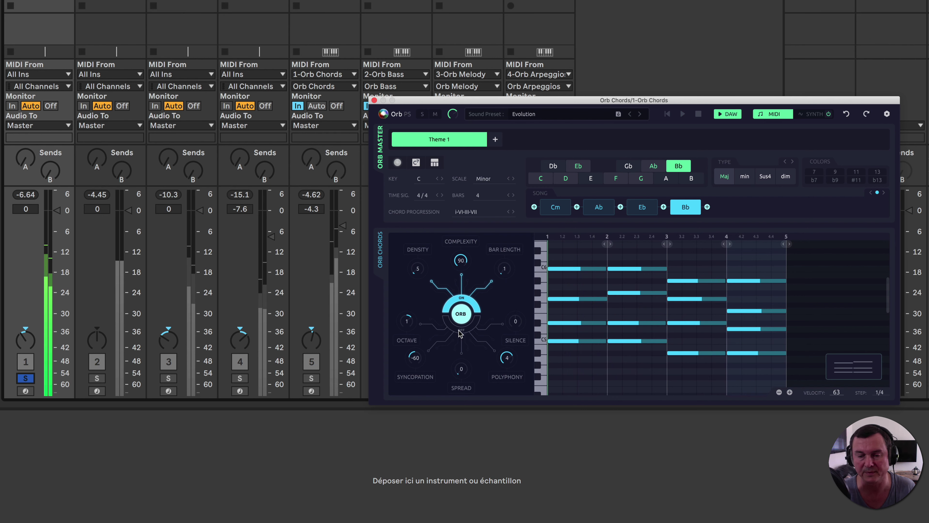
click(466, 337)
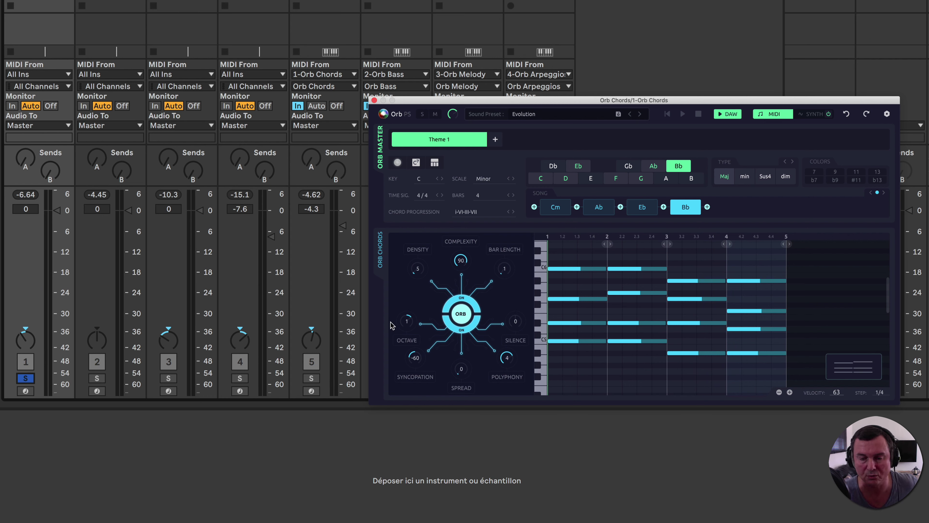
- Generate two new Orb Chords variations with both parameter groups on, listening to the soloed track before stopping playback
click(460, 315)
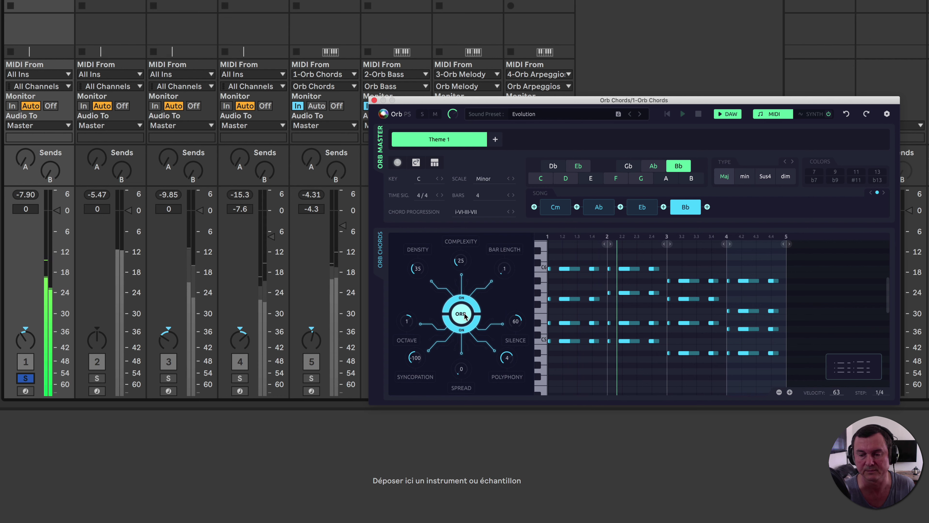
click(462, 315)
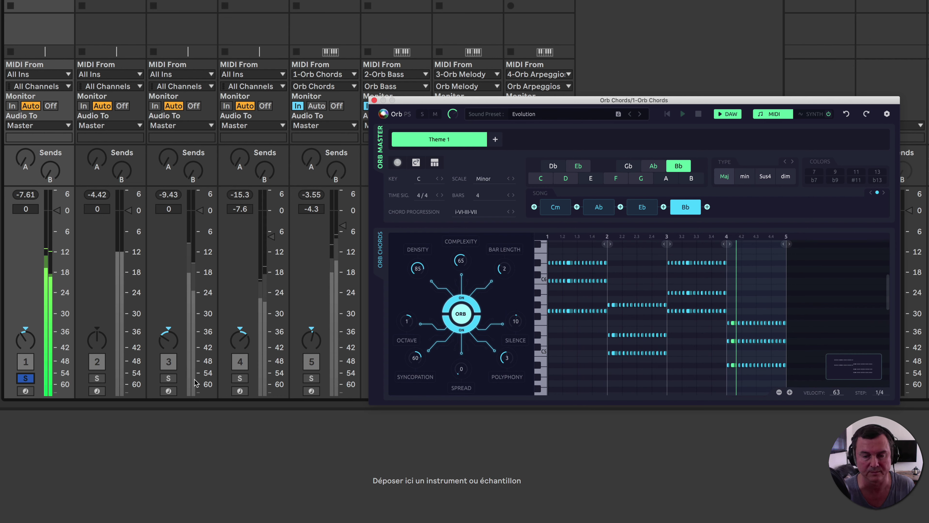
key(space)
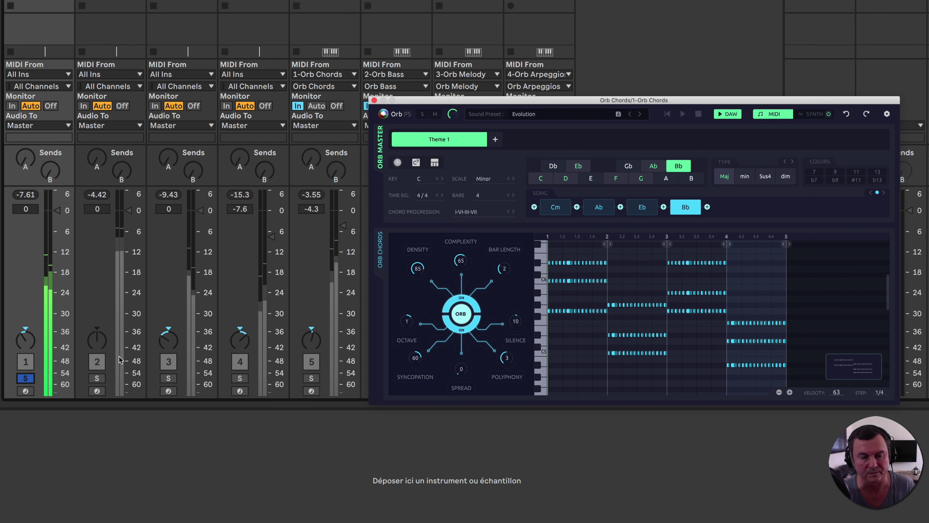
- Unsolo the Orb Chords track and generate two more chord variations while the full mix plays
click(25, 378)
key(space)
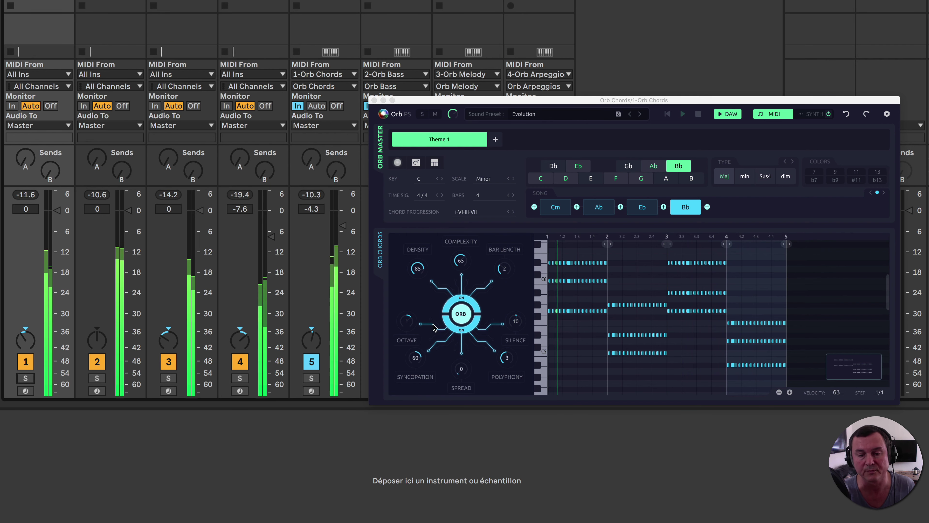
click(461, 314)
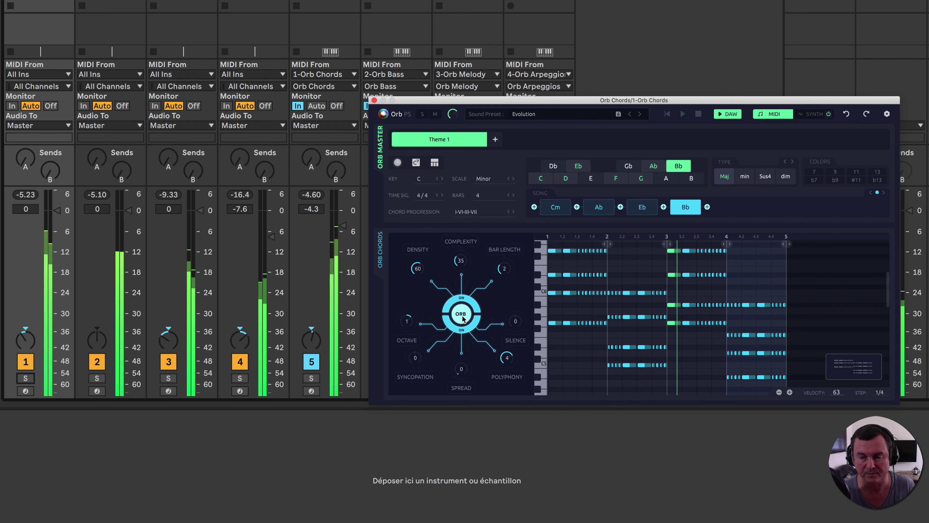
click(461, 317)
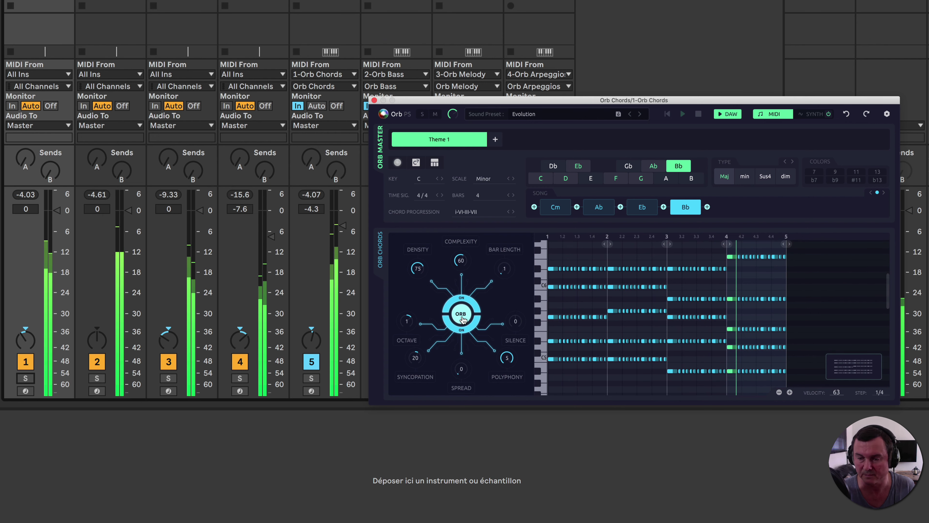
key(space)
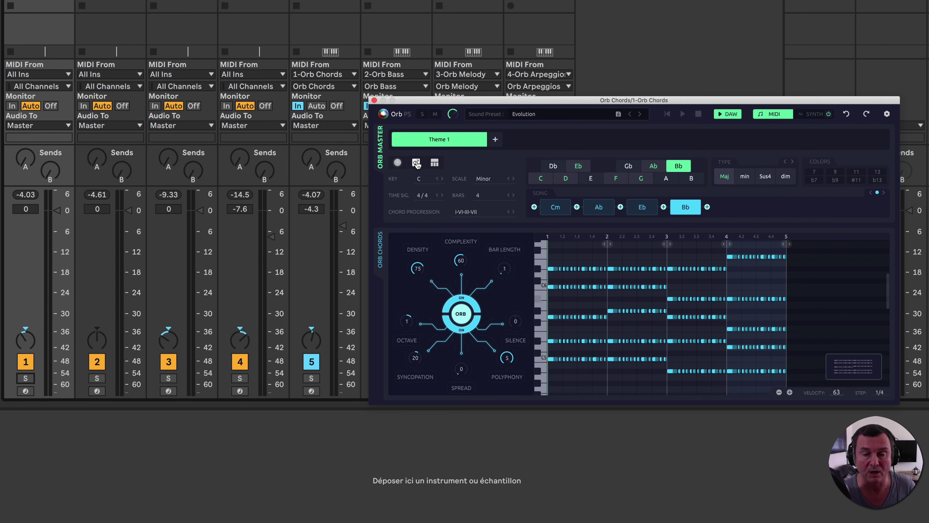
- Randomize all chords of the progression, play the result, and randomize the chords again
click(416, 163)
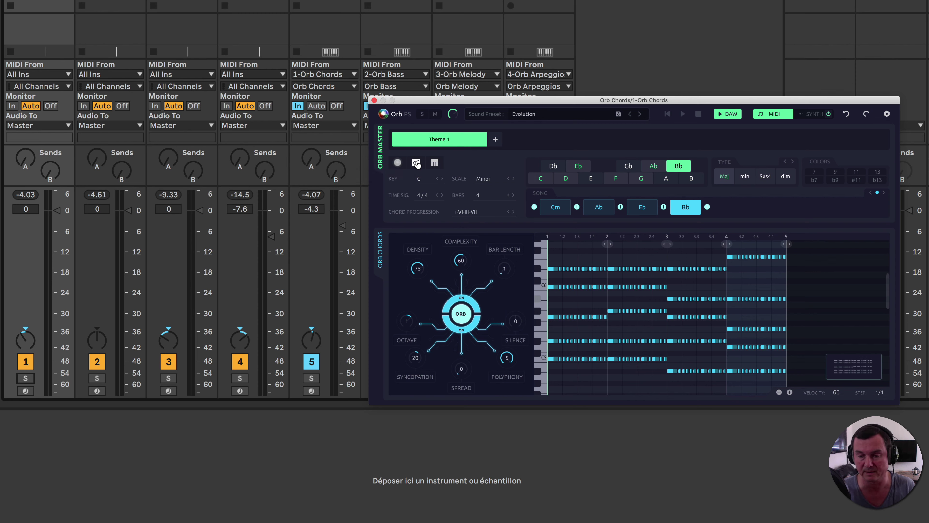
key(space)
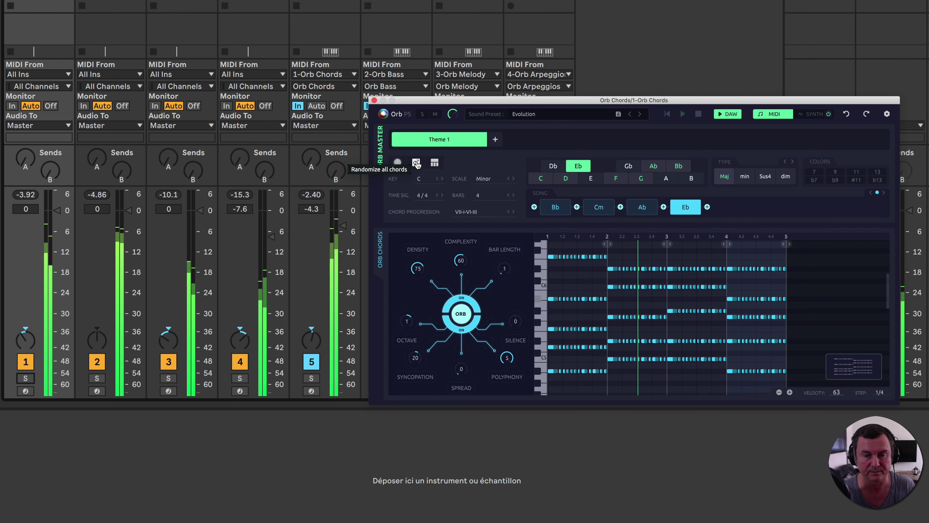
click(417, 164)
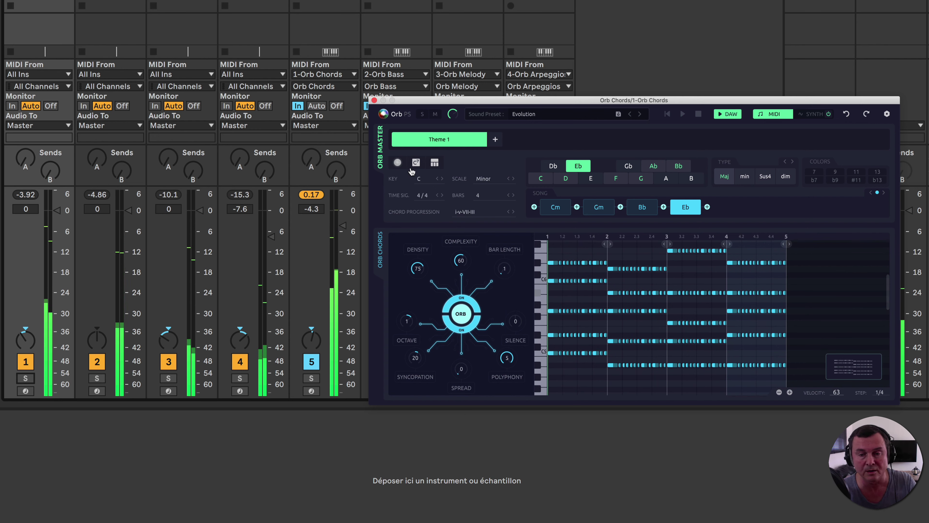
- Randomize all parameters of all Orb plugins several times and play the resulting arrangement
click(397, 163)
click(397, 163)
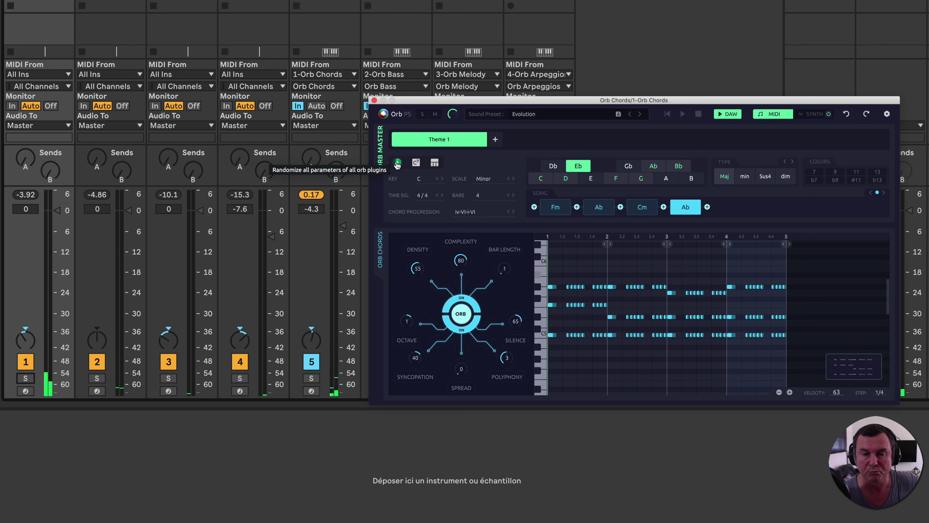
click(398, 164)
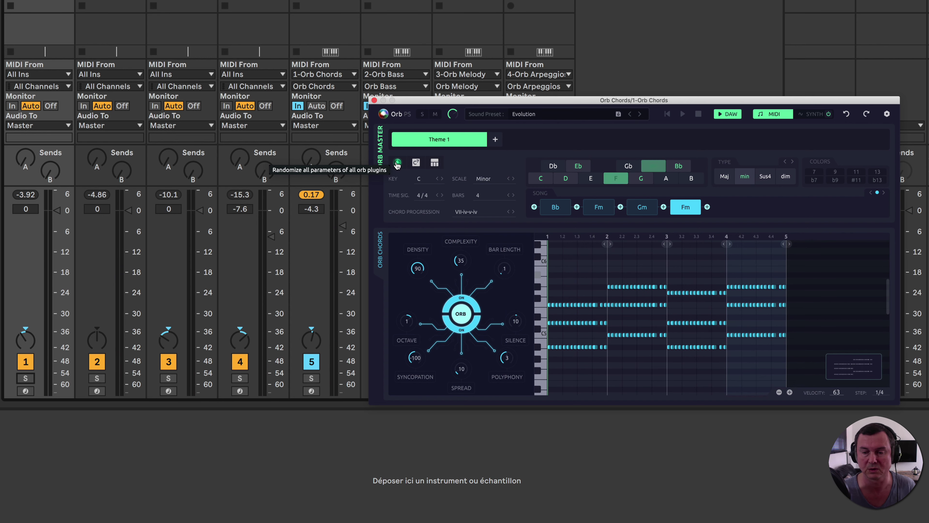
click(398, 164)
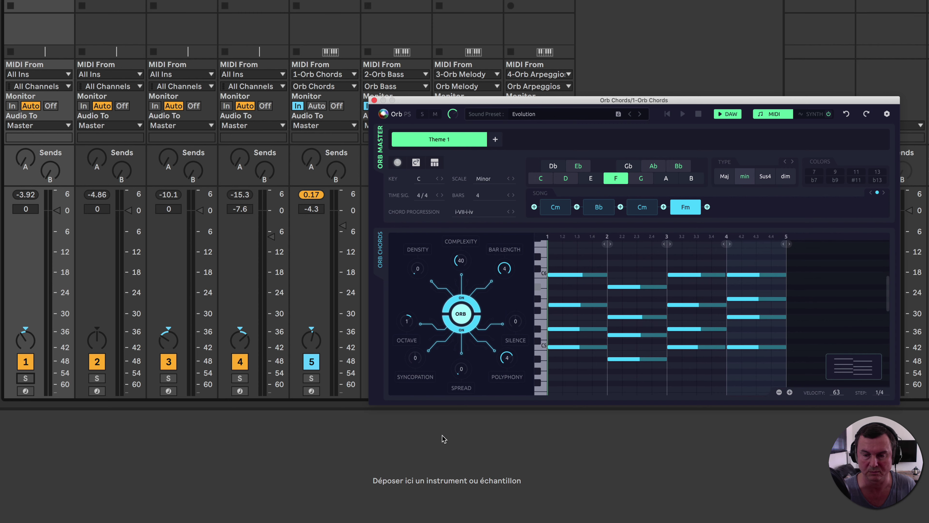
key(space)
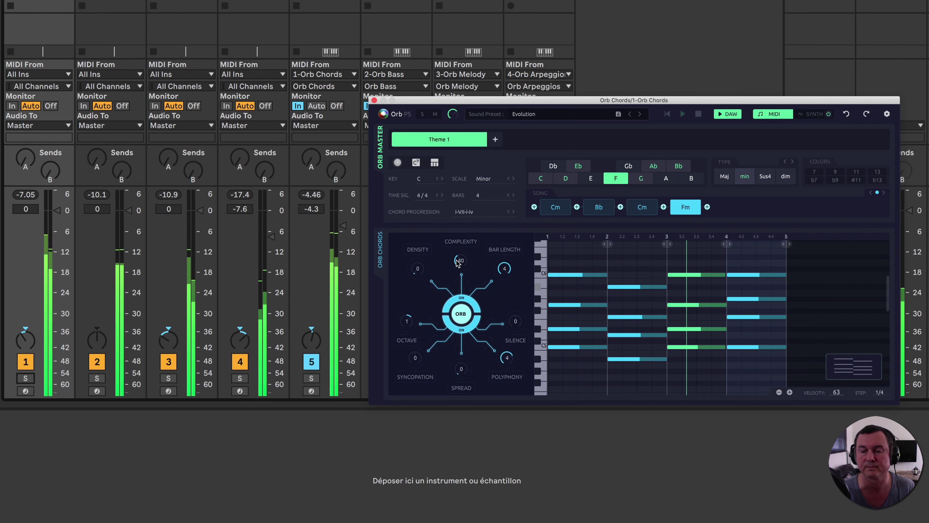
- Generate three further full randomizations of all Orb plugins while auditioning the set
click(397, 163)
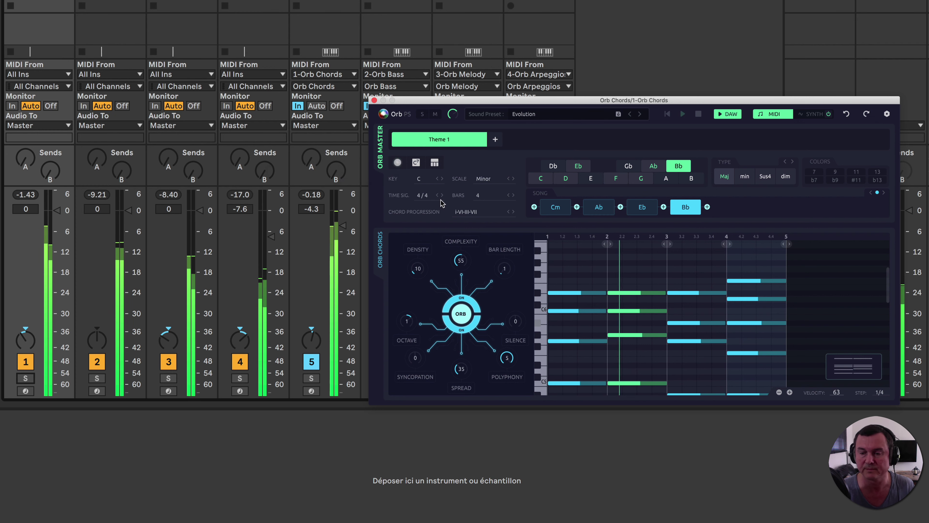
click(399, 165)
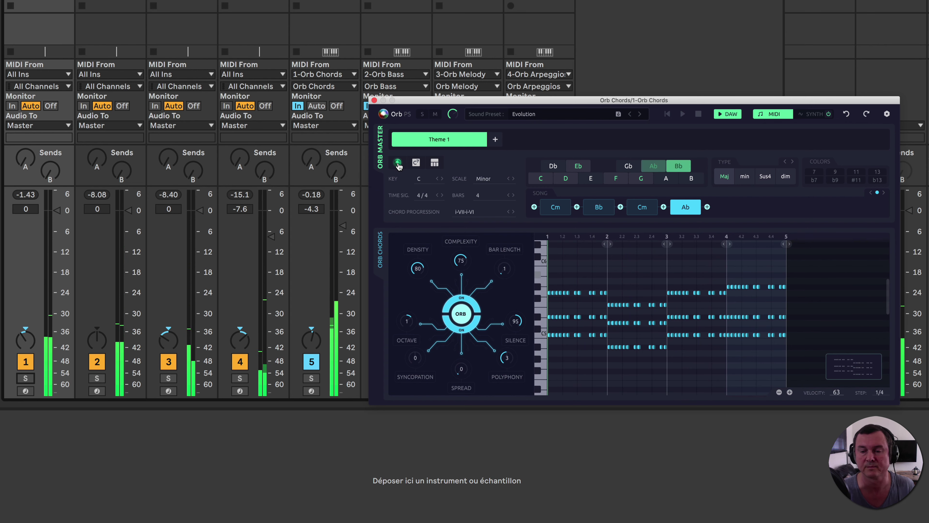
click(399, 166)
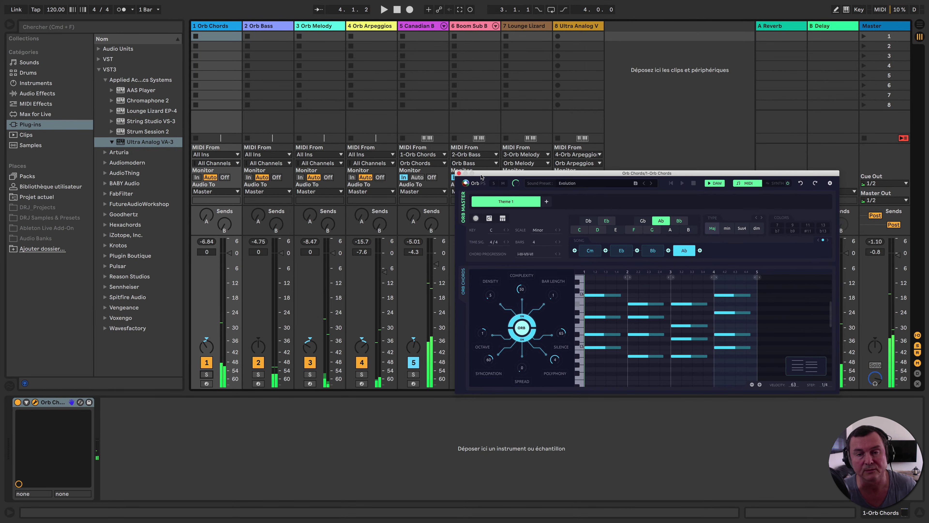
- Export the generated MIDI from Orb Chords and Orb Bass into the first clip slots of the Canadian Boards and Boom Sub Bass tracks
drag(447, 146, 535, 193)
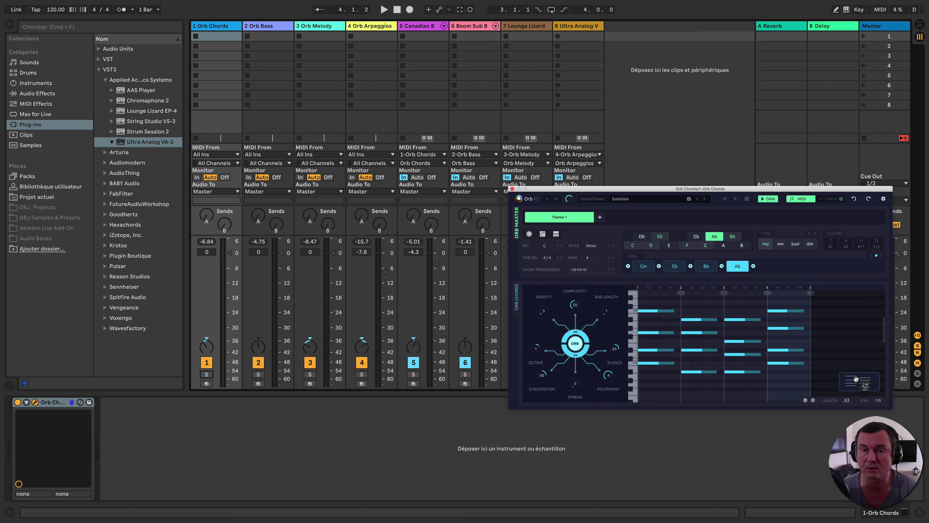
drag(856, 378, 426, 36)
click(277, 27)
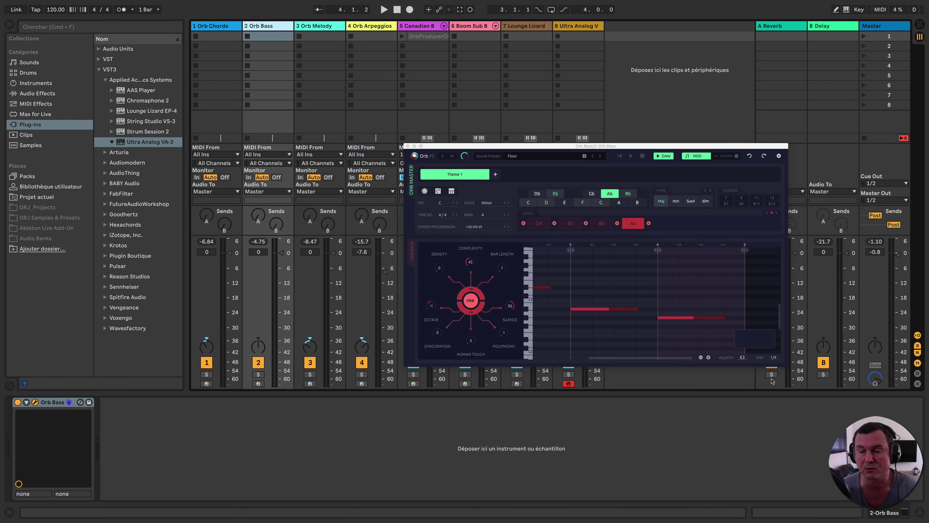
drag(761, 340, 761, 341)
drag(536, 271, 474, 37)
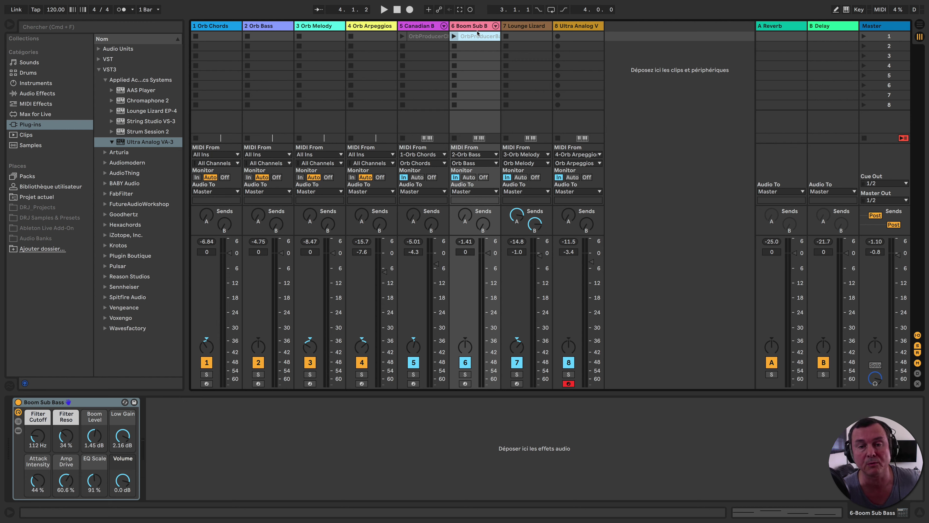
- Delete the exported Orb clips from the Canadian Boards and Boom Sub Bass tracks
click(406, 29)
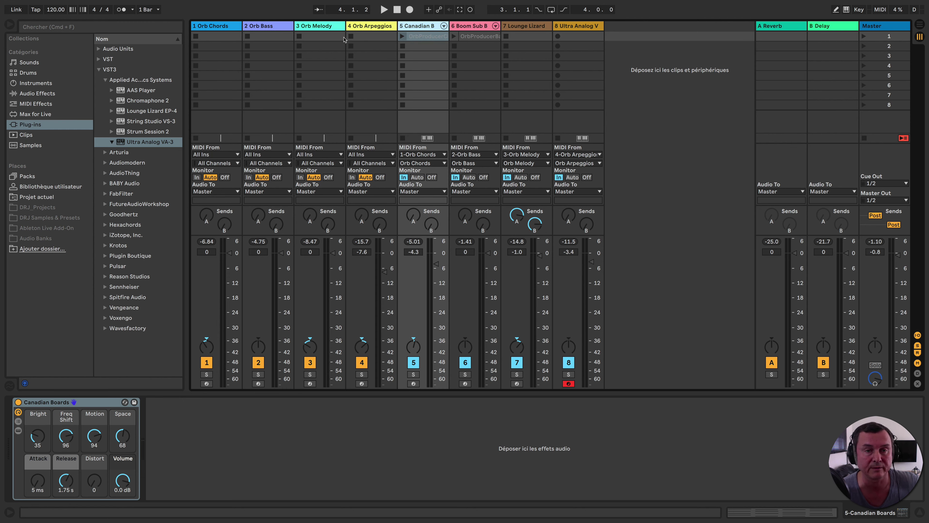
click(431, 40)
key(Delete)
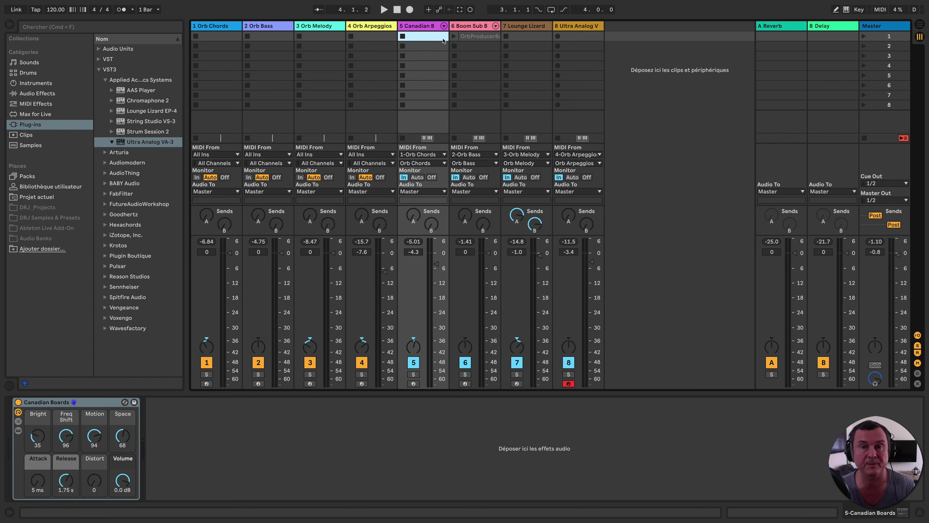
click(463, 38)
key(Delete)
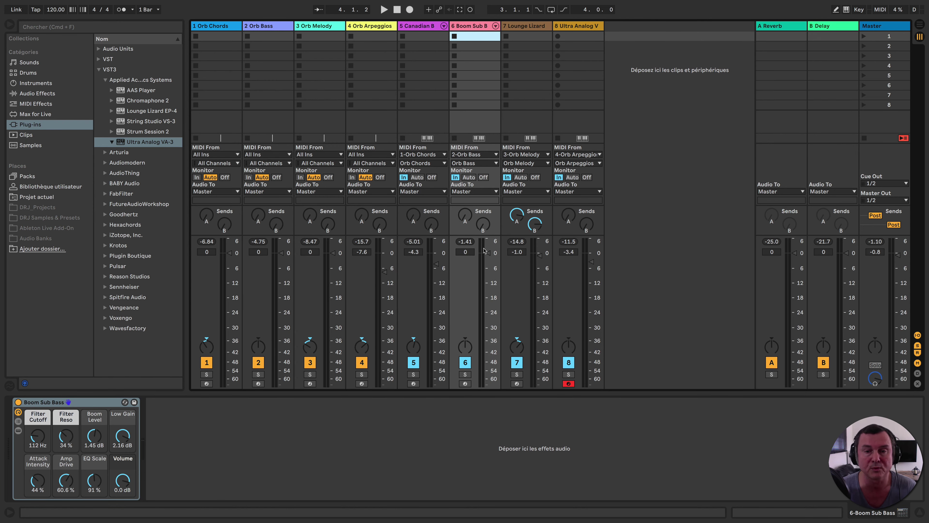
- Open Orb Chords, move its window clear of the mixer's edge, and show its synth page
click(221, 27)
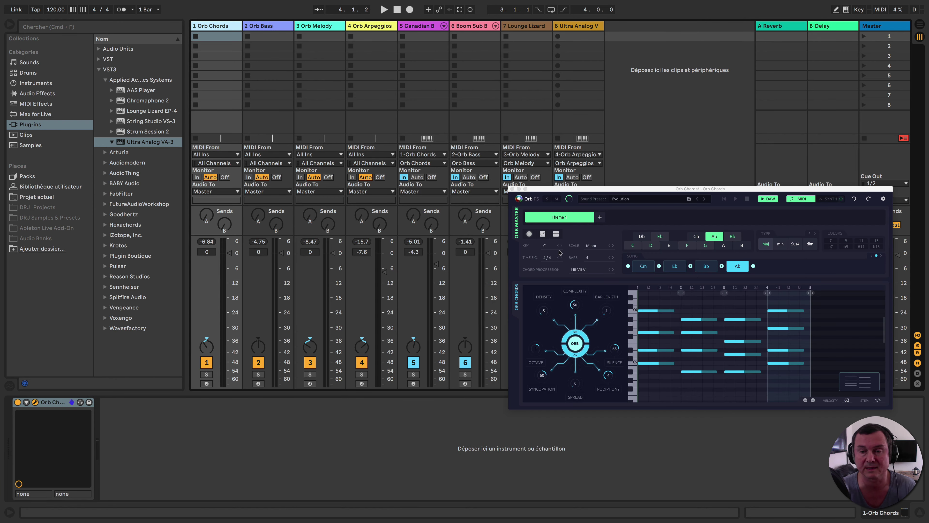
drag(594, 193, 428, 133)
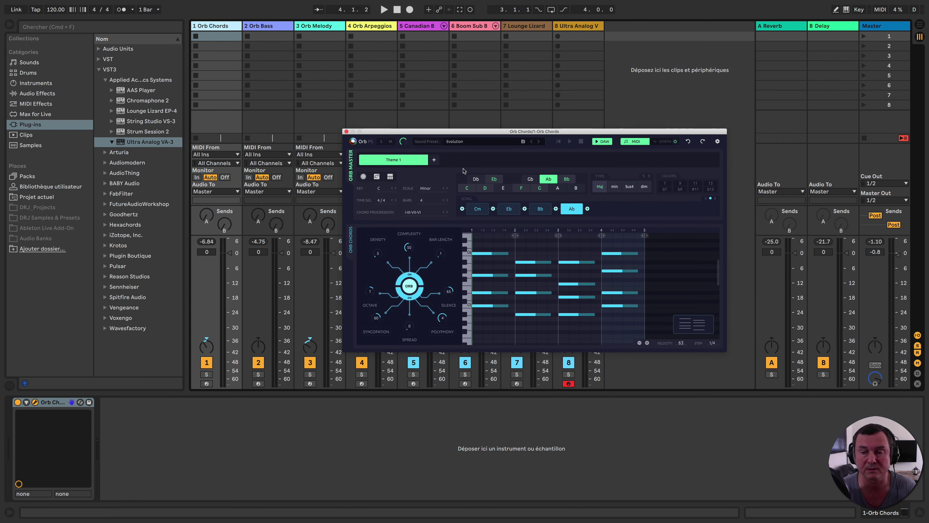
click(720, 351)
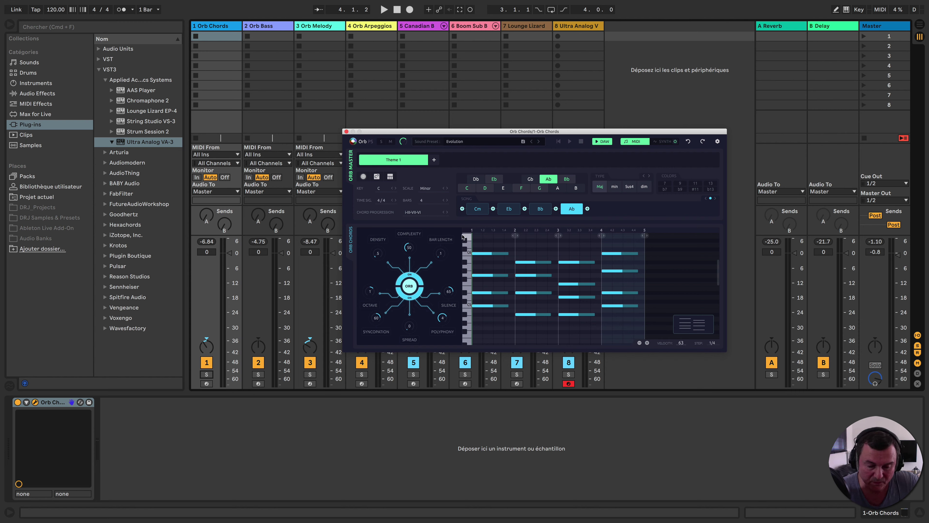
click(664, 141)
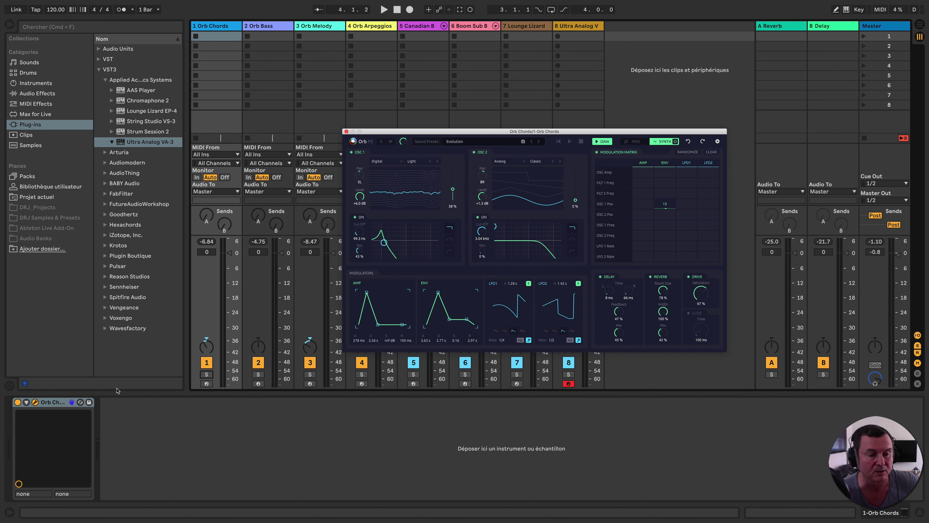
- Try to map the OSC 1 wave slider in the Orb Chords device's Configure mode, setting it to 24 %, and return to the MIDI page
click(27, 402)
click(109, 401)
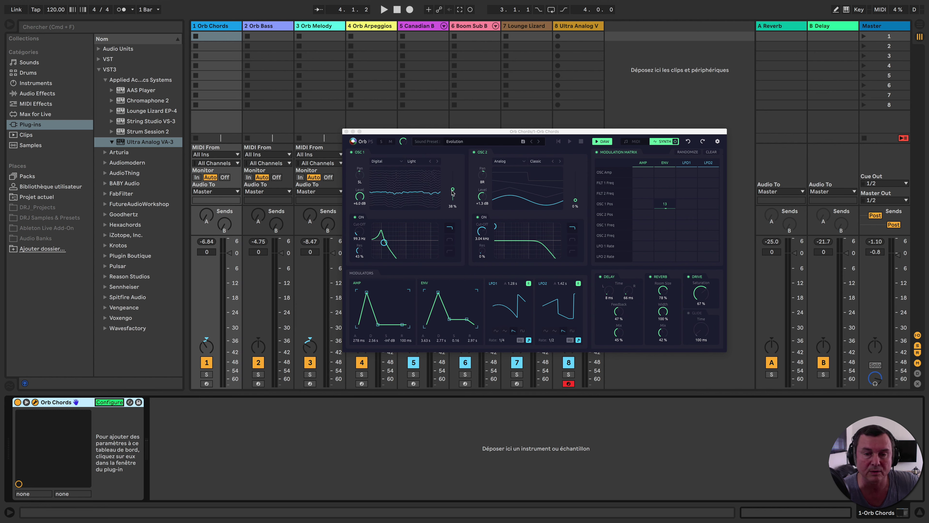
mouse_move(453, 190)
mouse_down()
mouse_move(454, 174)
mouse_move(453, 198)
mouse_up()
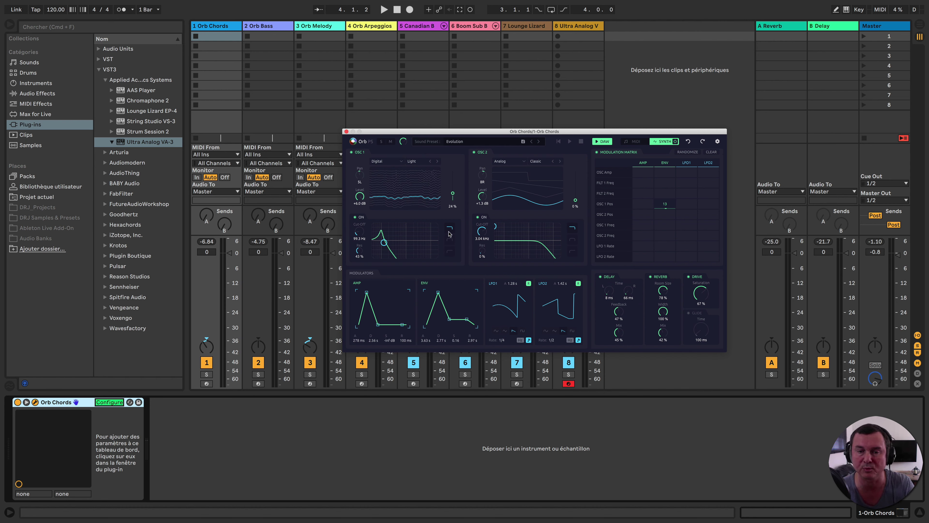
click(106, 405)
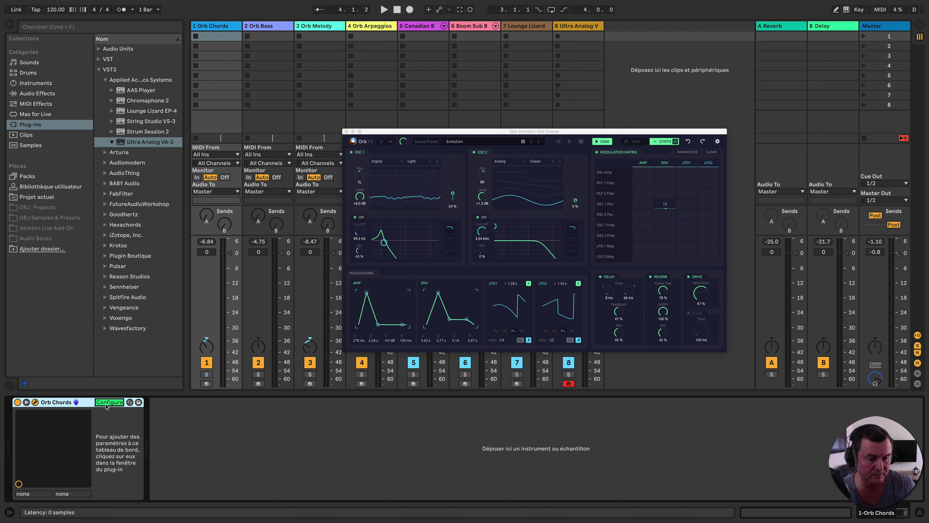
click(106, 404)
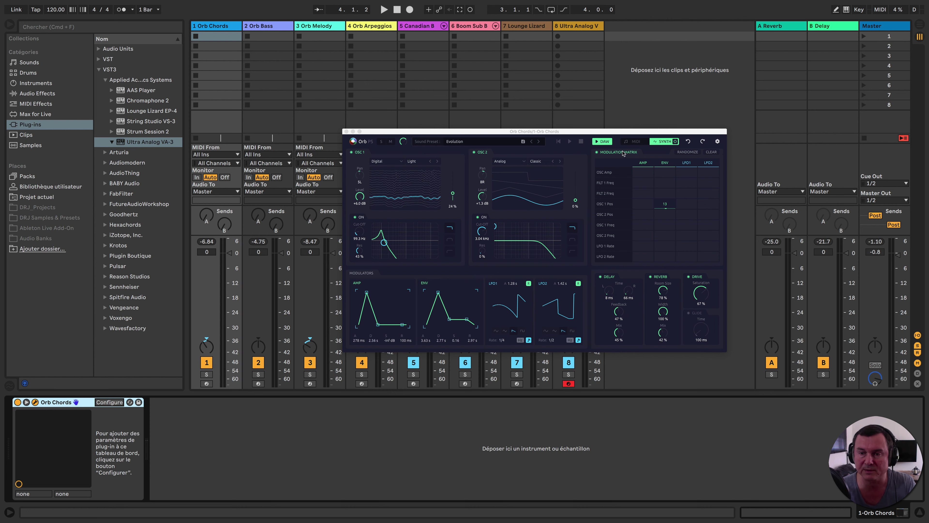
click(636, 141)
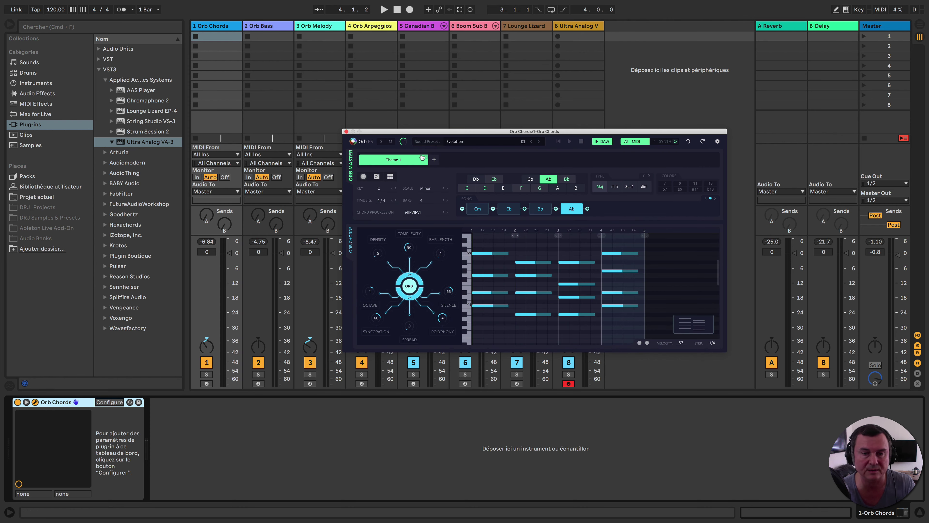
- Show Orb Melody's synth page, and arm the Orb Chords track for recording
click(321, 30)
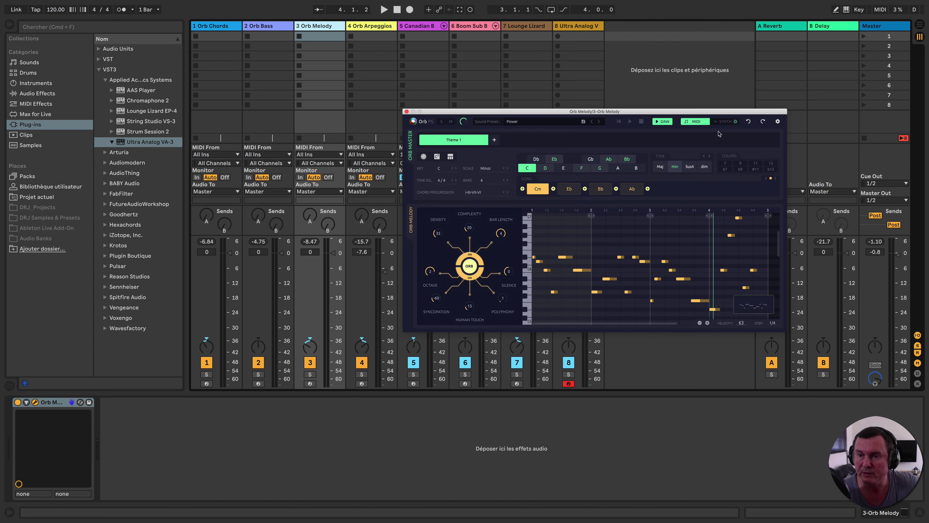
click(723, 123)
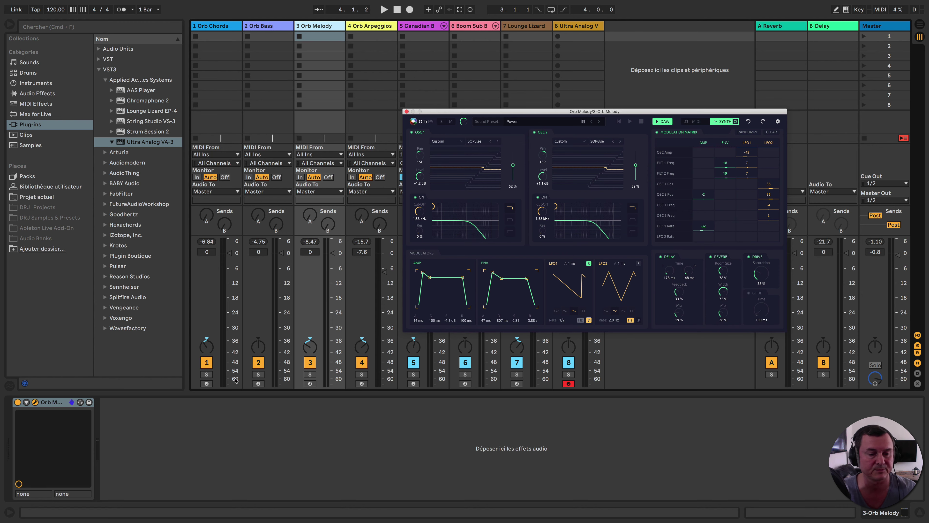
click(206, 384)
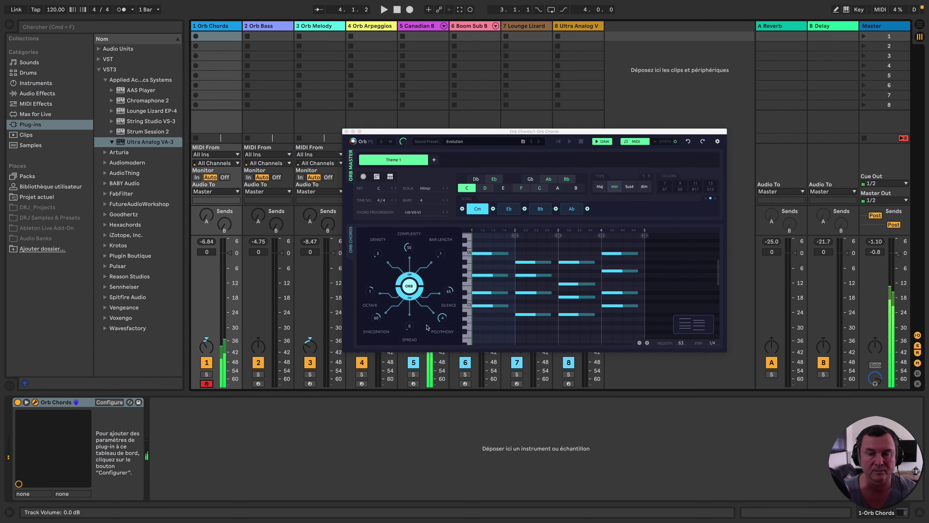
- Load the Country chord preset in Orb Chords and deactivate track 5, moving the plugin window aside to reach the mixer
click(494, 144)
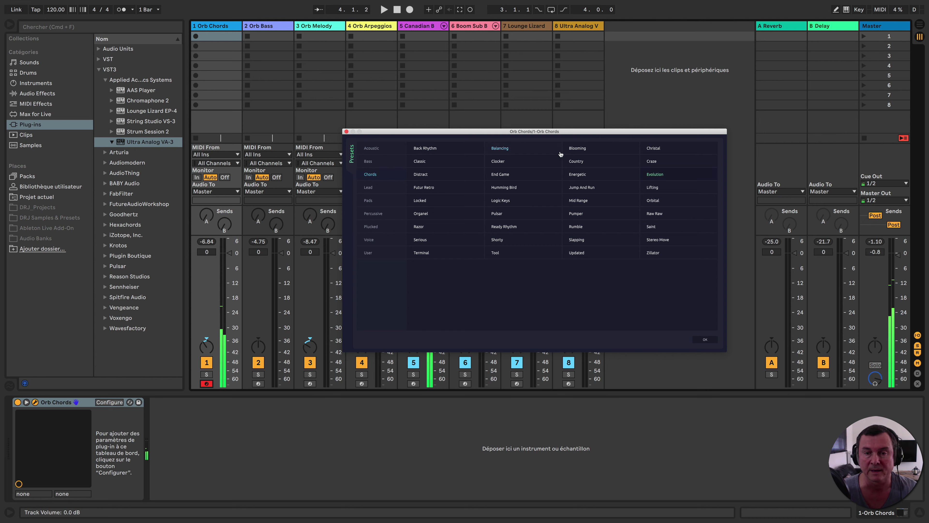
click(577, 162)
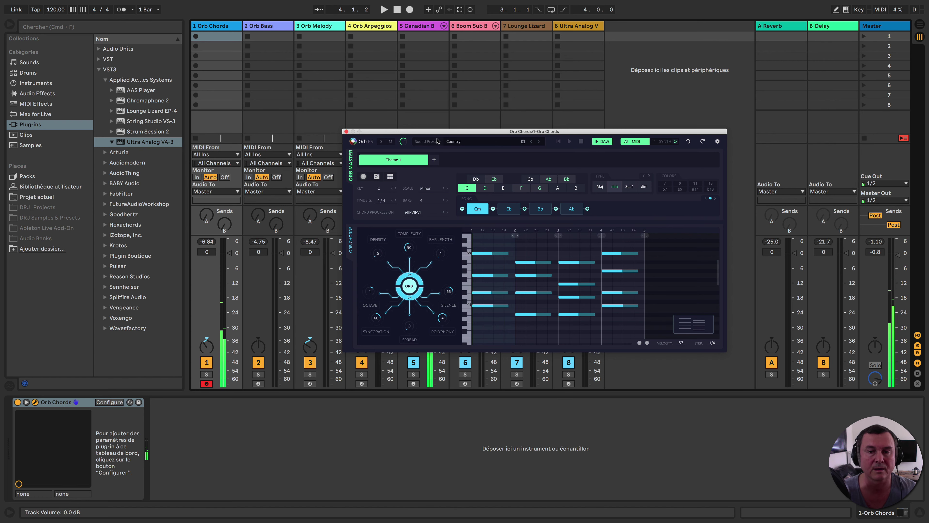
drag(508, 131, 656, 118)
click(416, 364)
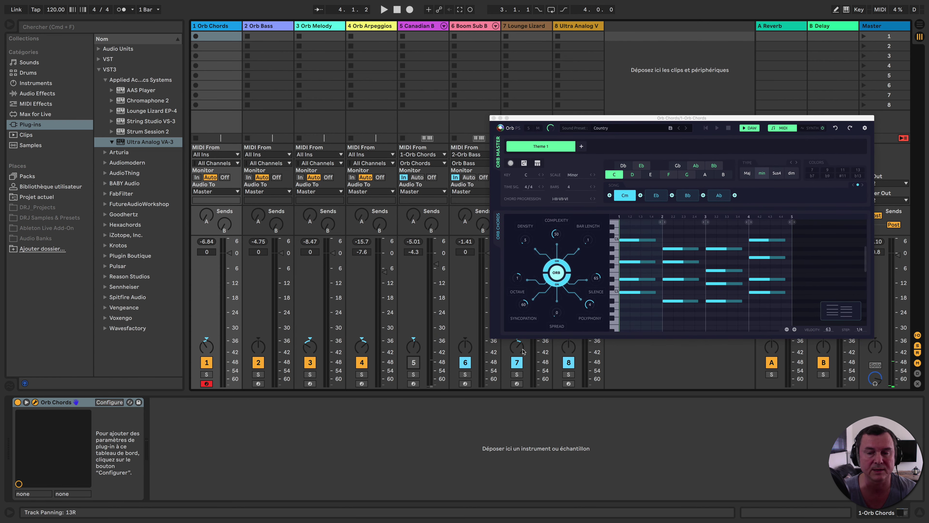
click(595, 119)
drag(595, 119, 474, 112)
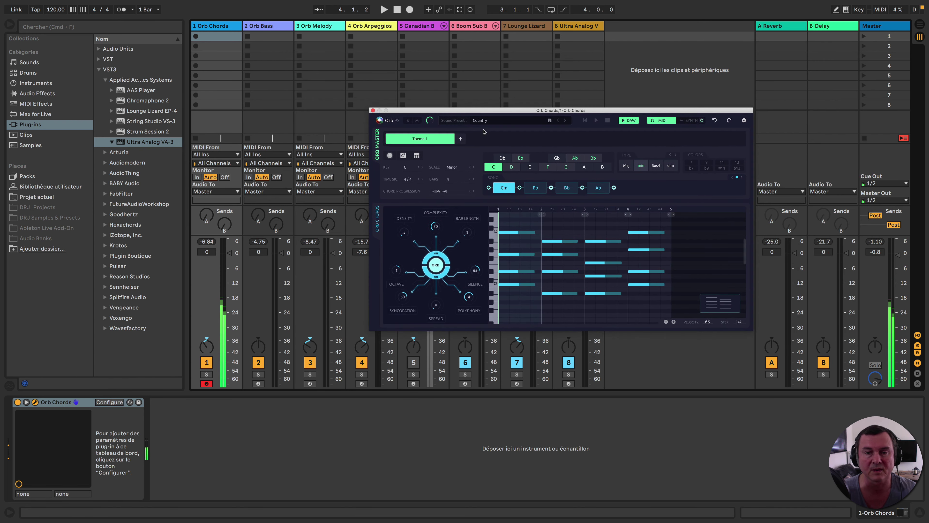
- Audition the Rumble and Saint sound presets in Orb Chords, and settle on the End Game preset
click(510, 121)
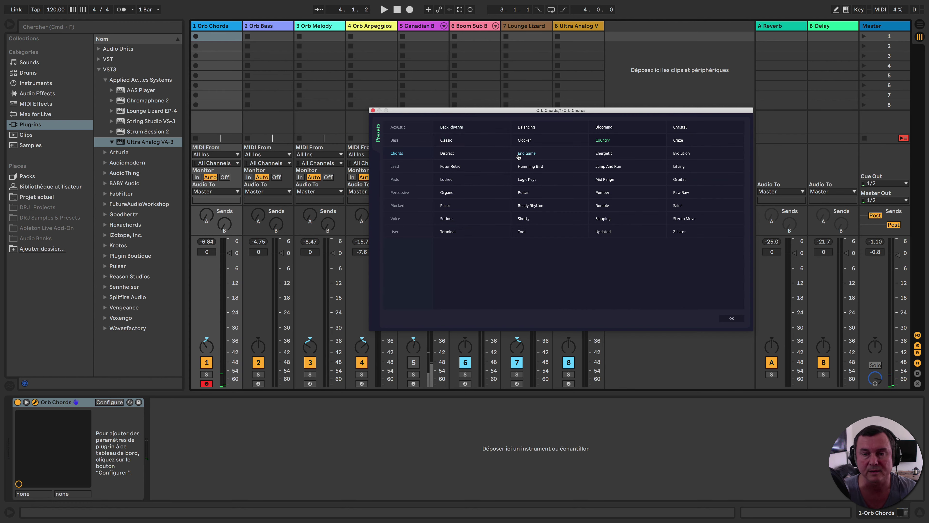
click(605, 206)
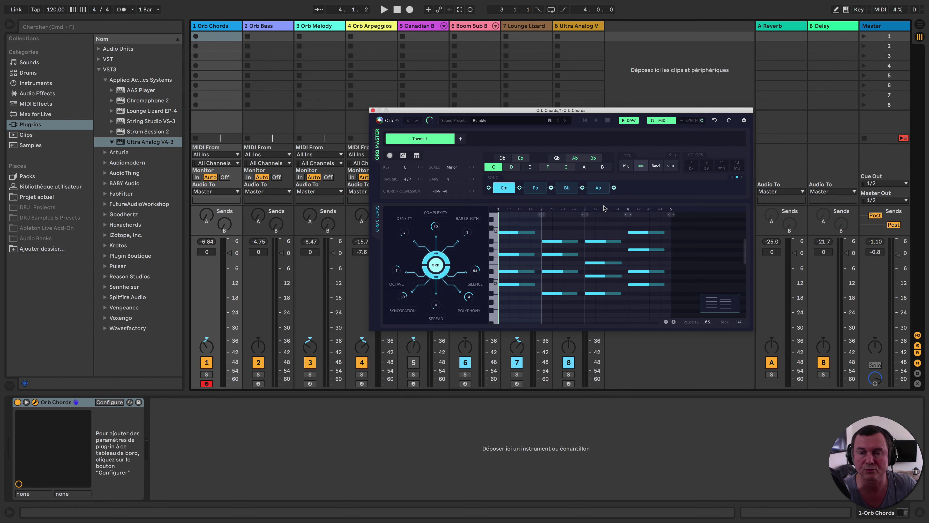
click(566, 121)
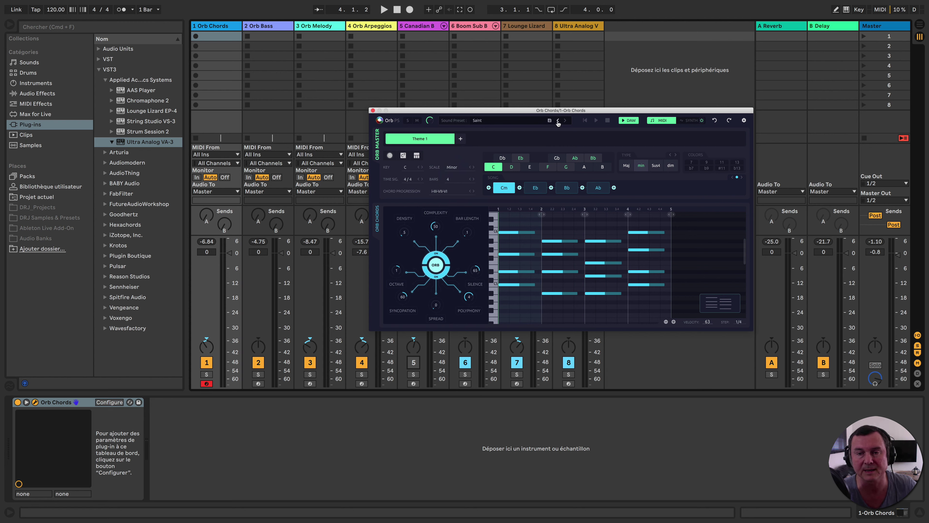
click(489, 125)
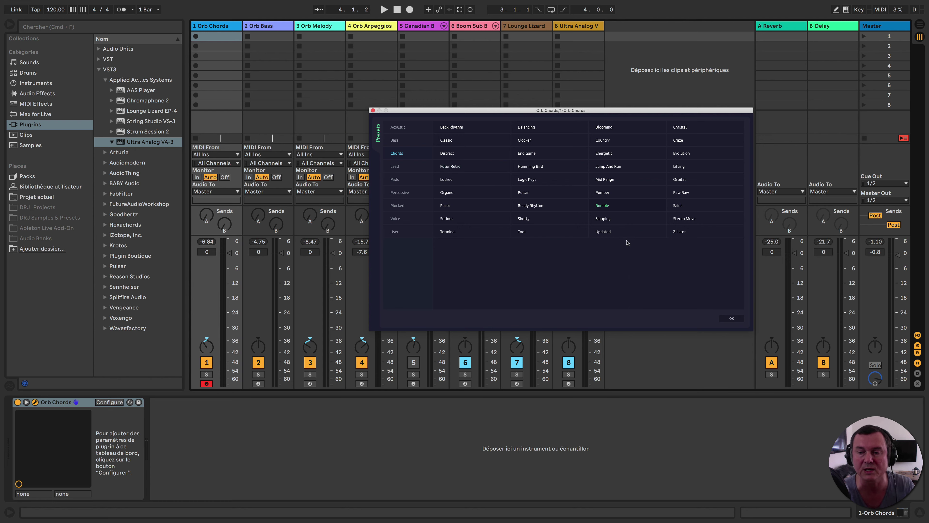
double_click(525, 154)
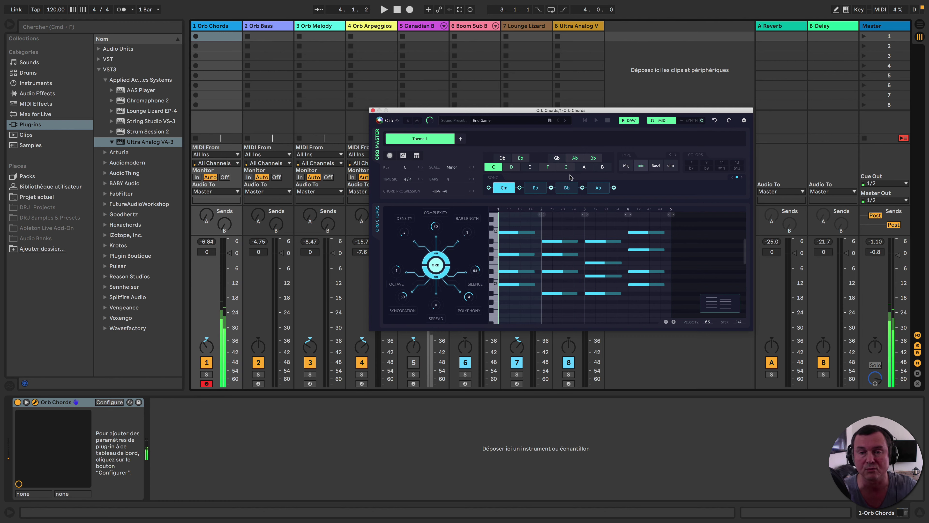
click(525, 122)
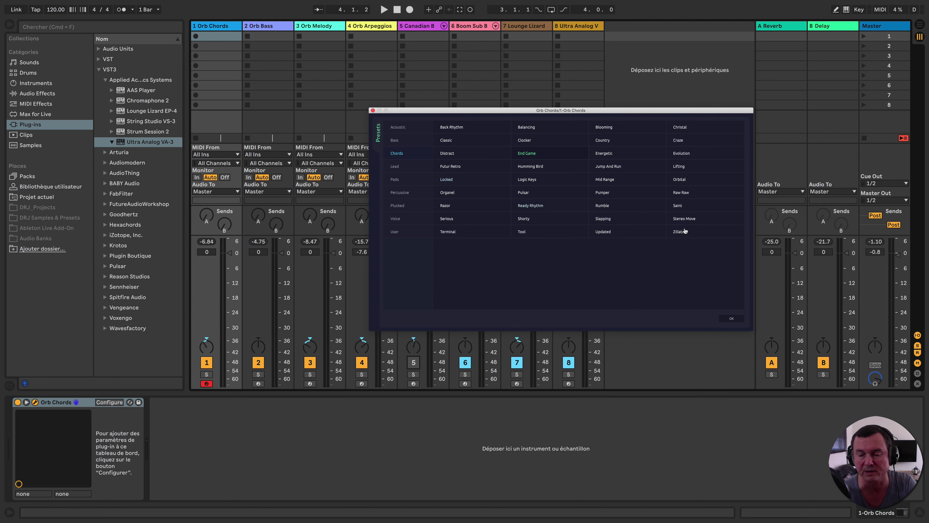
click(732, 319)
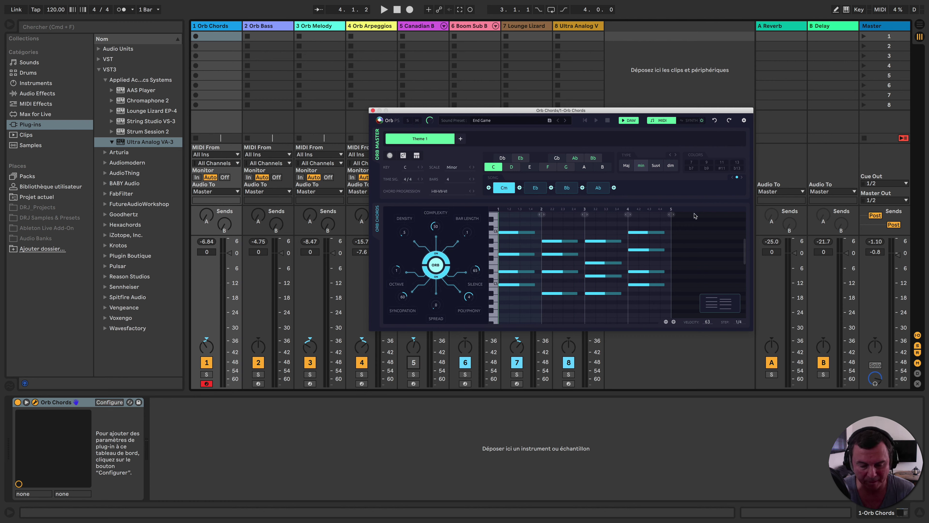
- On Orb Chords' synth page, set the OSC 2 wave position to 33 % and the OSC 1 wave position to 89 %
click(691, 121)
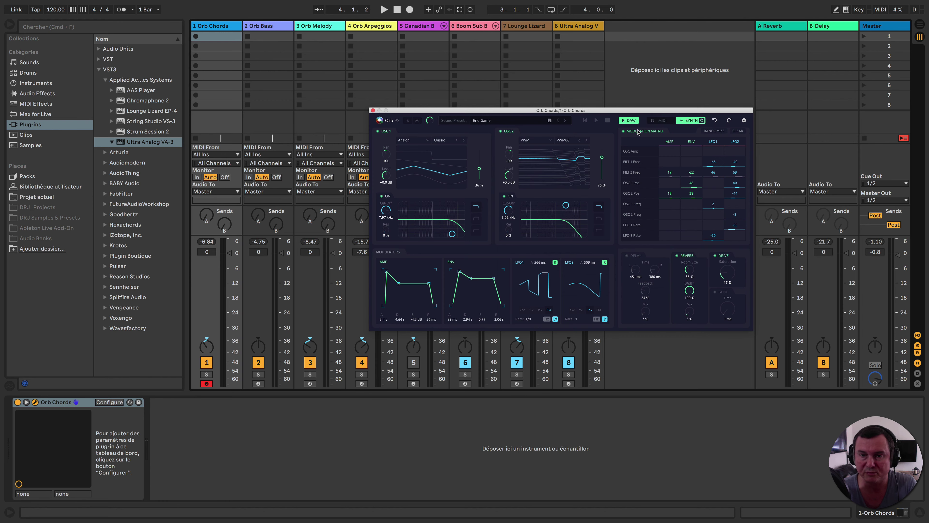
click(515, 123)
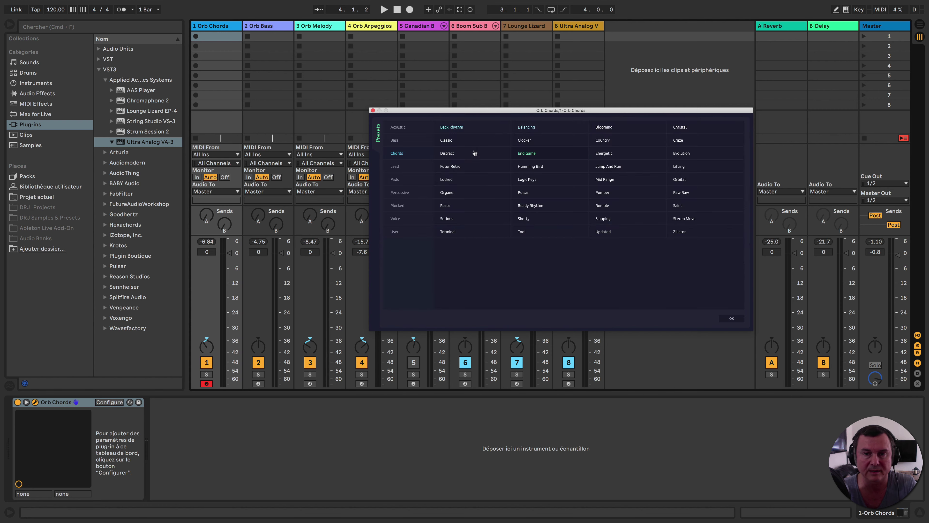
click(732, 318)
drag(602, 157, 601, 169)
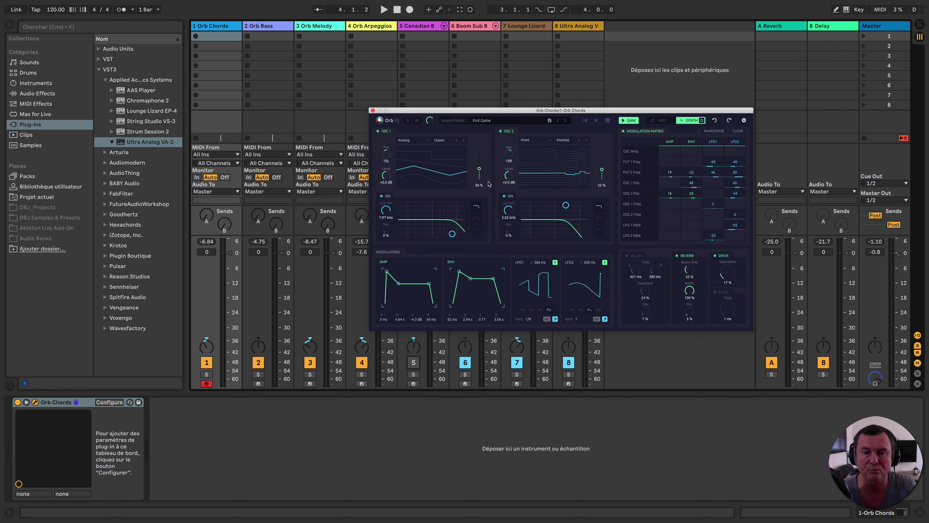
drag(479, 166, 479, 153)
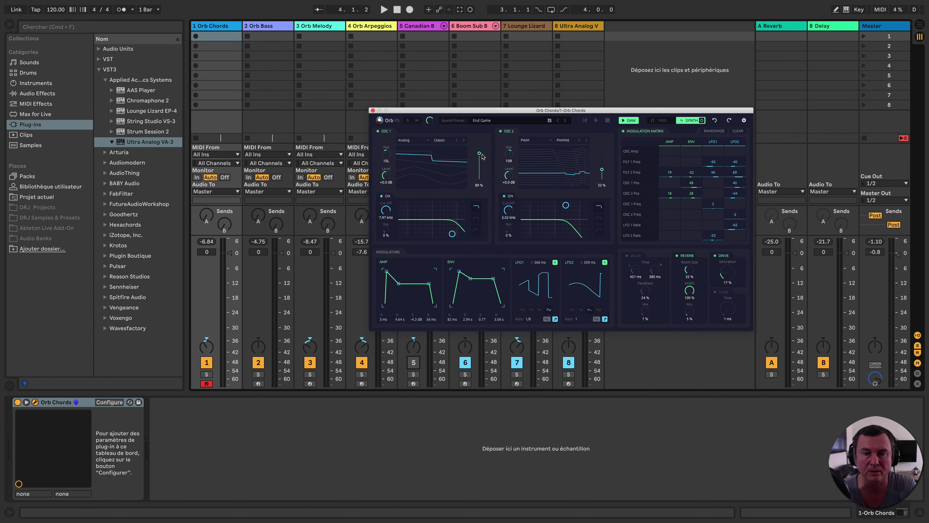
- Save the edited Orb Chords sound as a new user preset and select User preset 2 in the User category
click(549, 121)
click(500, 121)
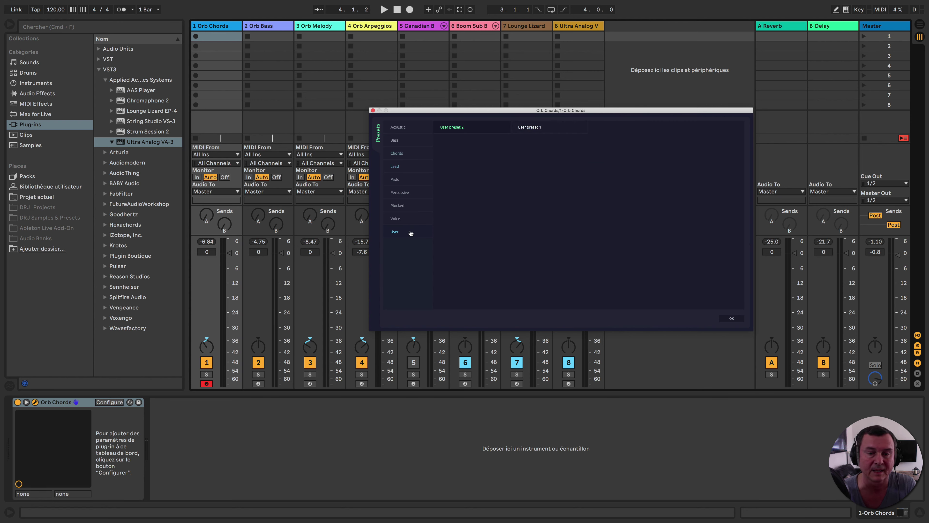
click(395, 140)
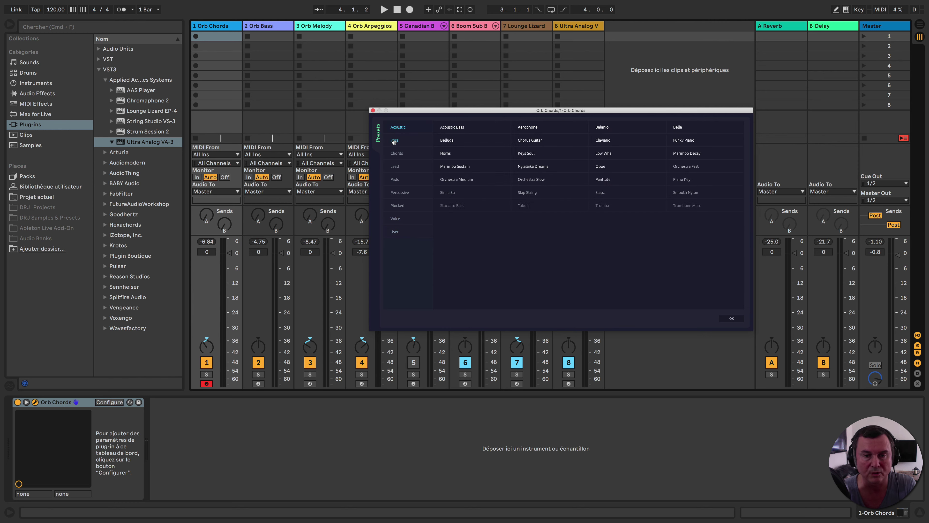
click(397, 155)
click(396, 233)
double_click(477, 130)
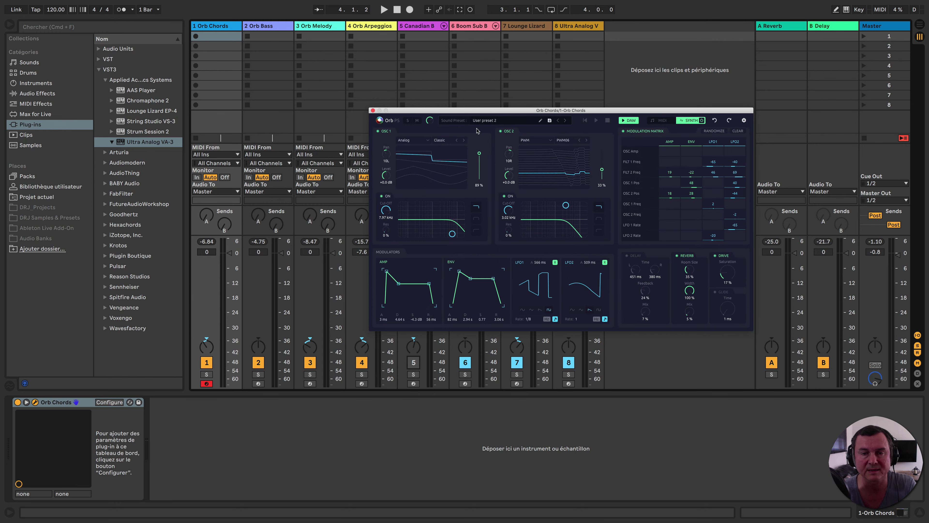
click(481, 122)
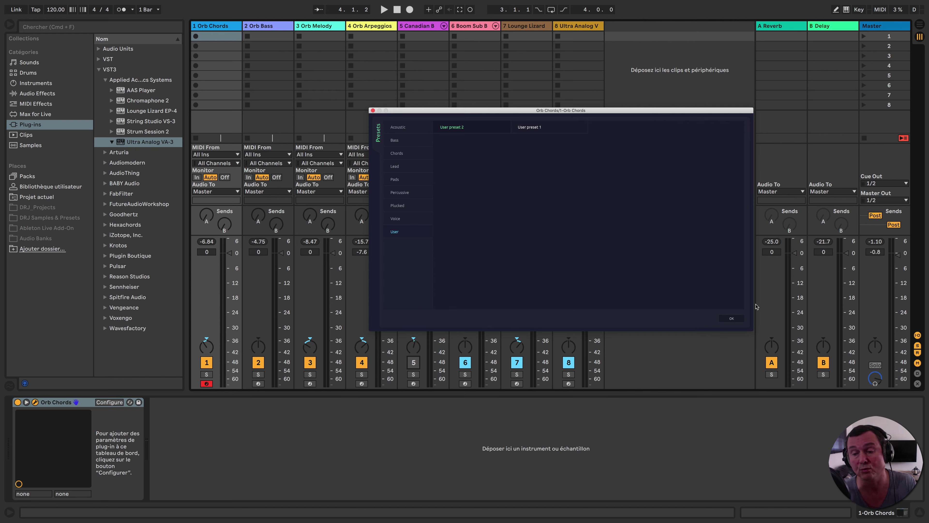
click(727, 318)
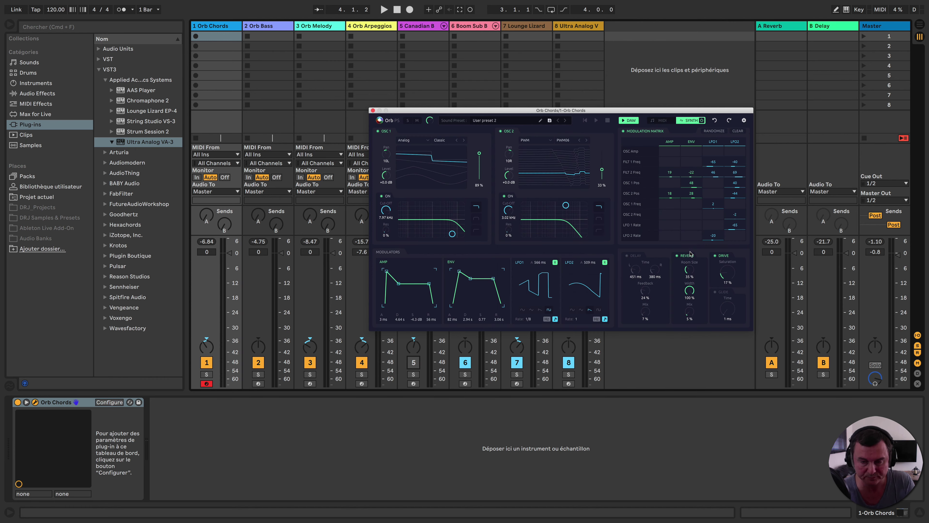